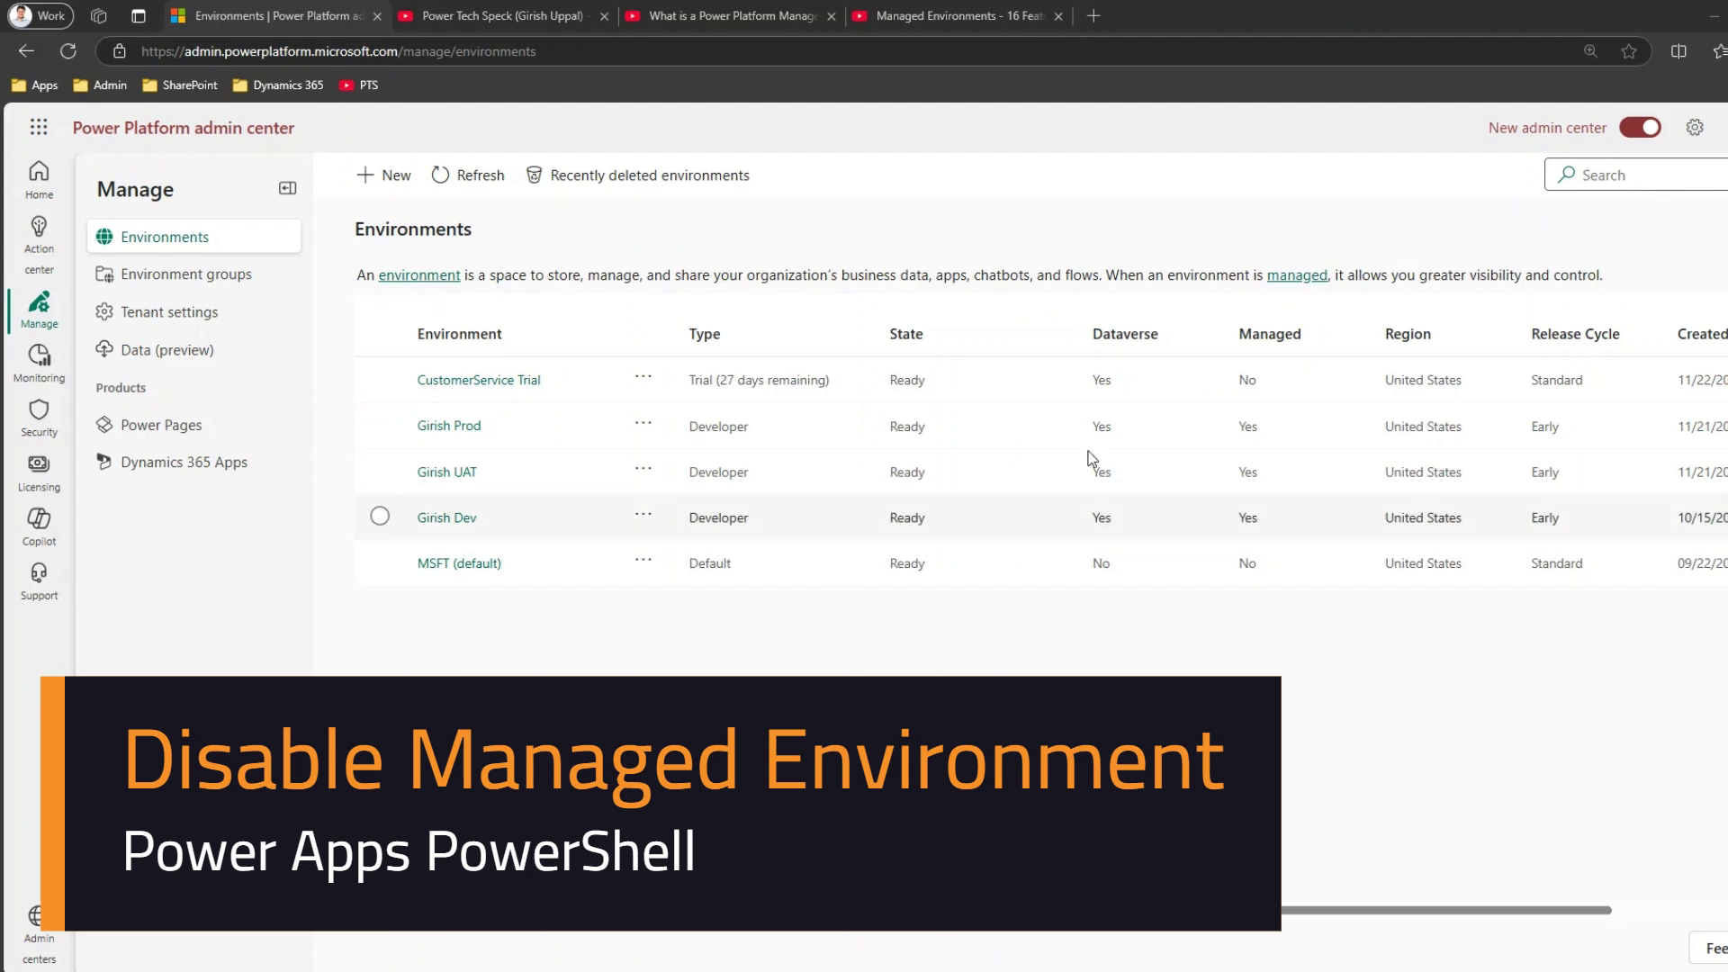
Switch to the YouTube tab with the 'managed environment' channel search results
click(506, 17)
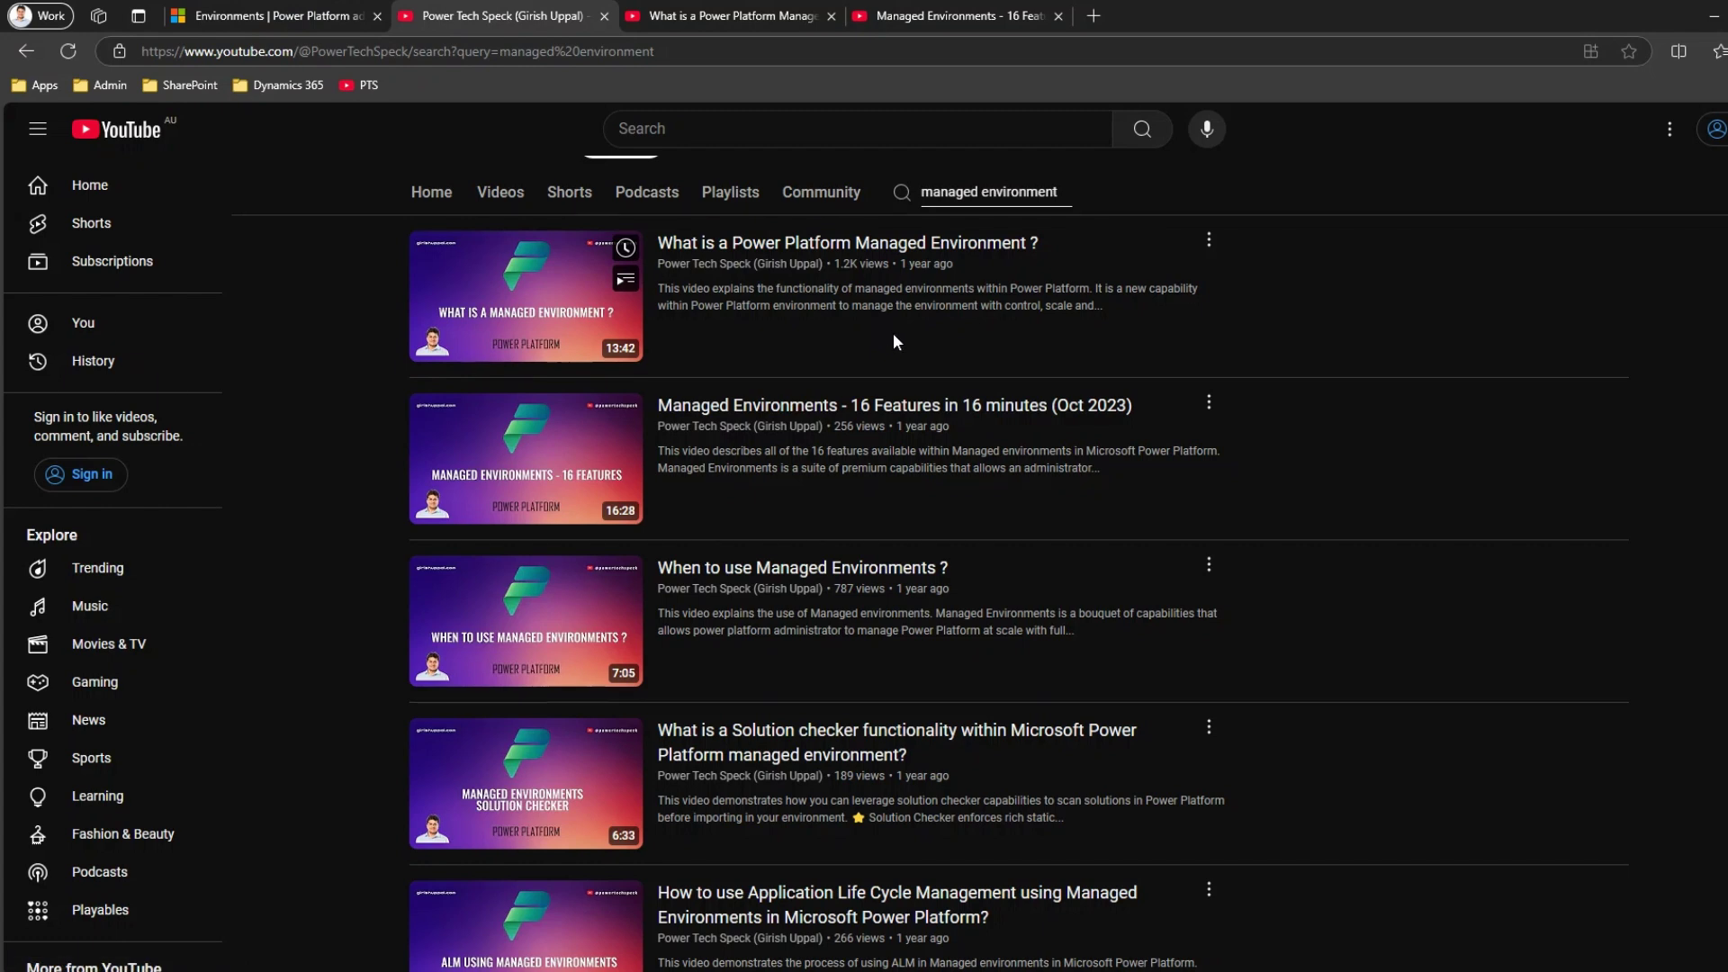
View the 'What is a Power Platform Managed Environment' and '16 Features' videos, then return to Environments
click(696, 18)
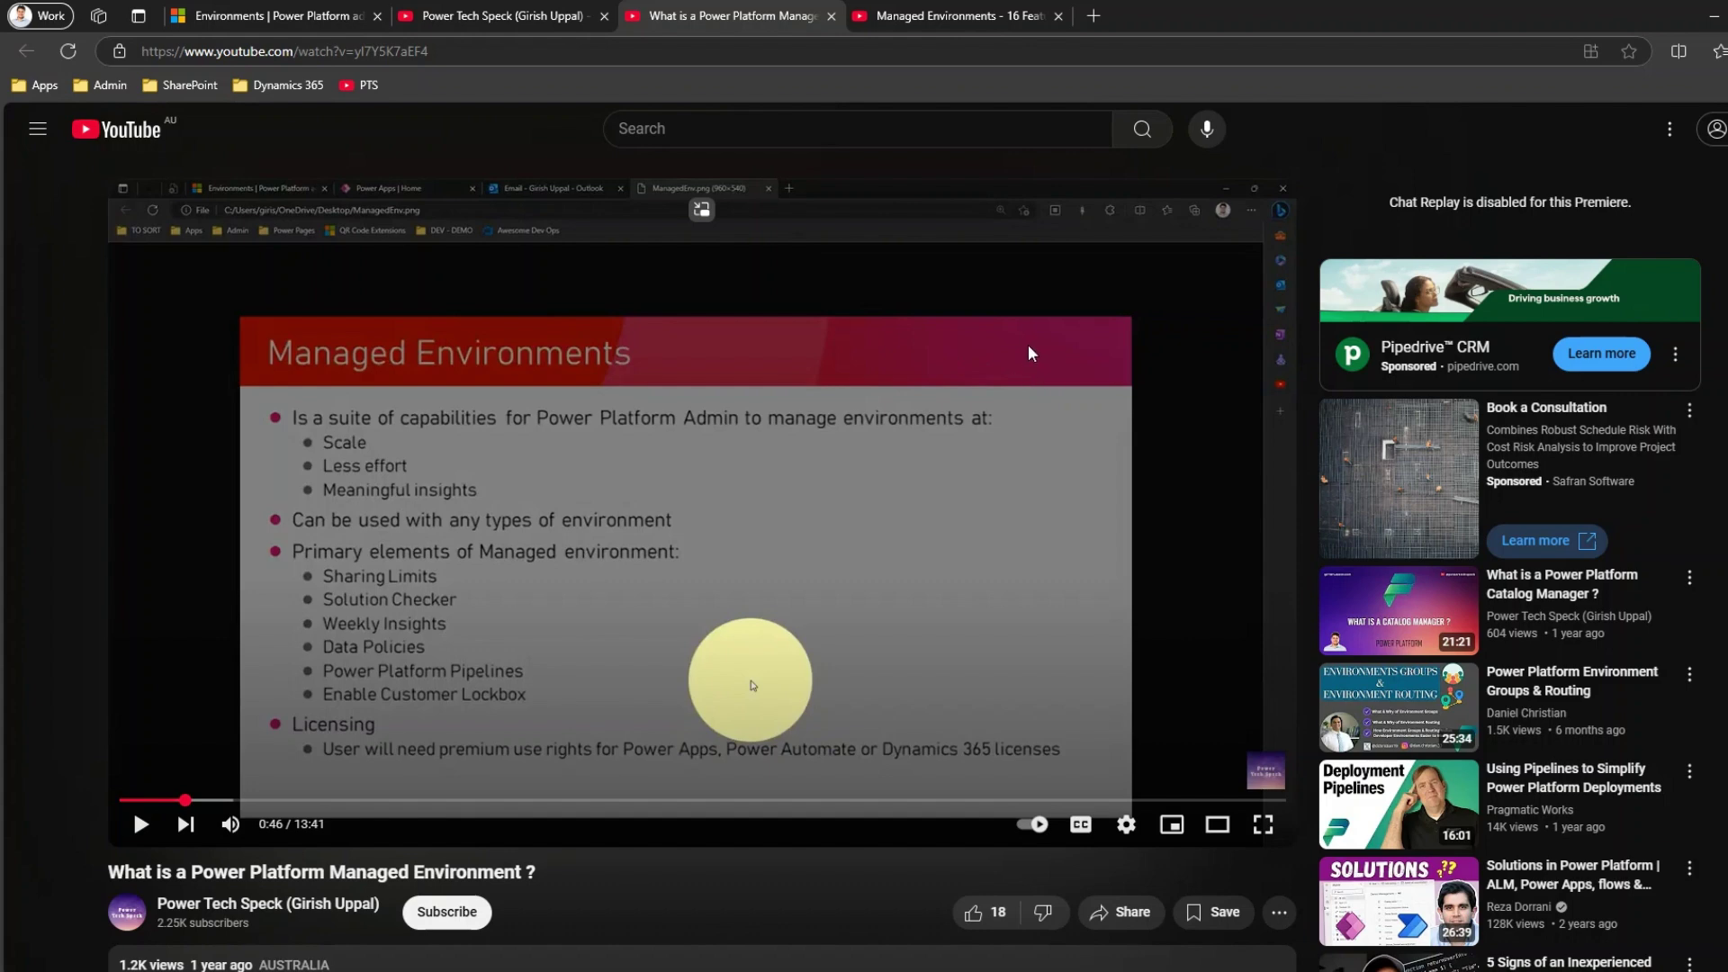
click(946, 18)
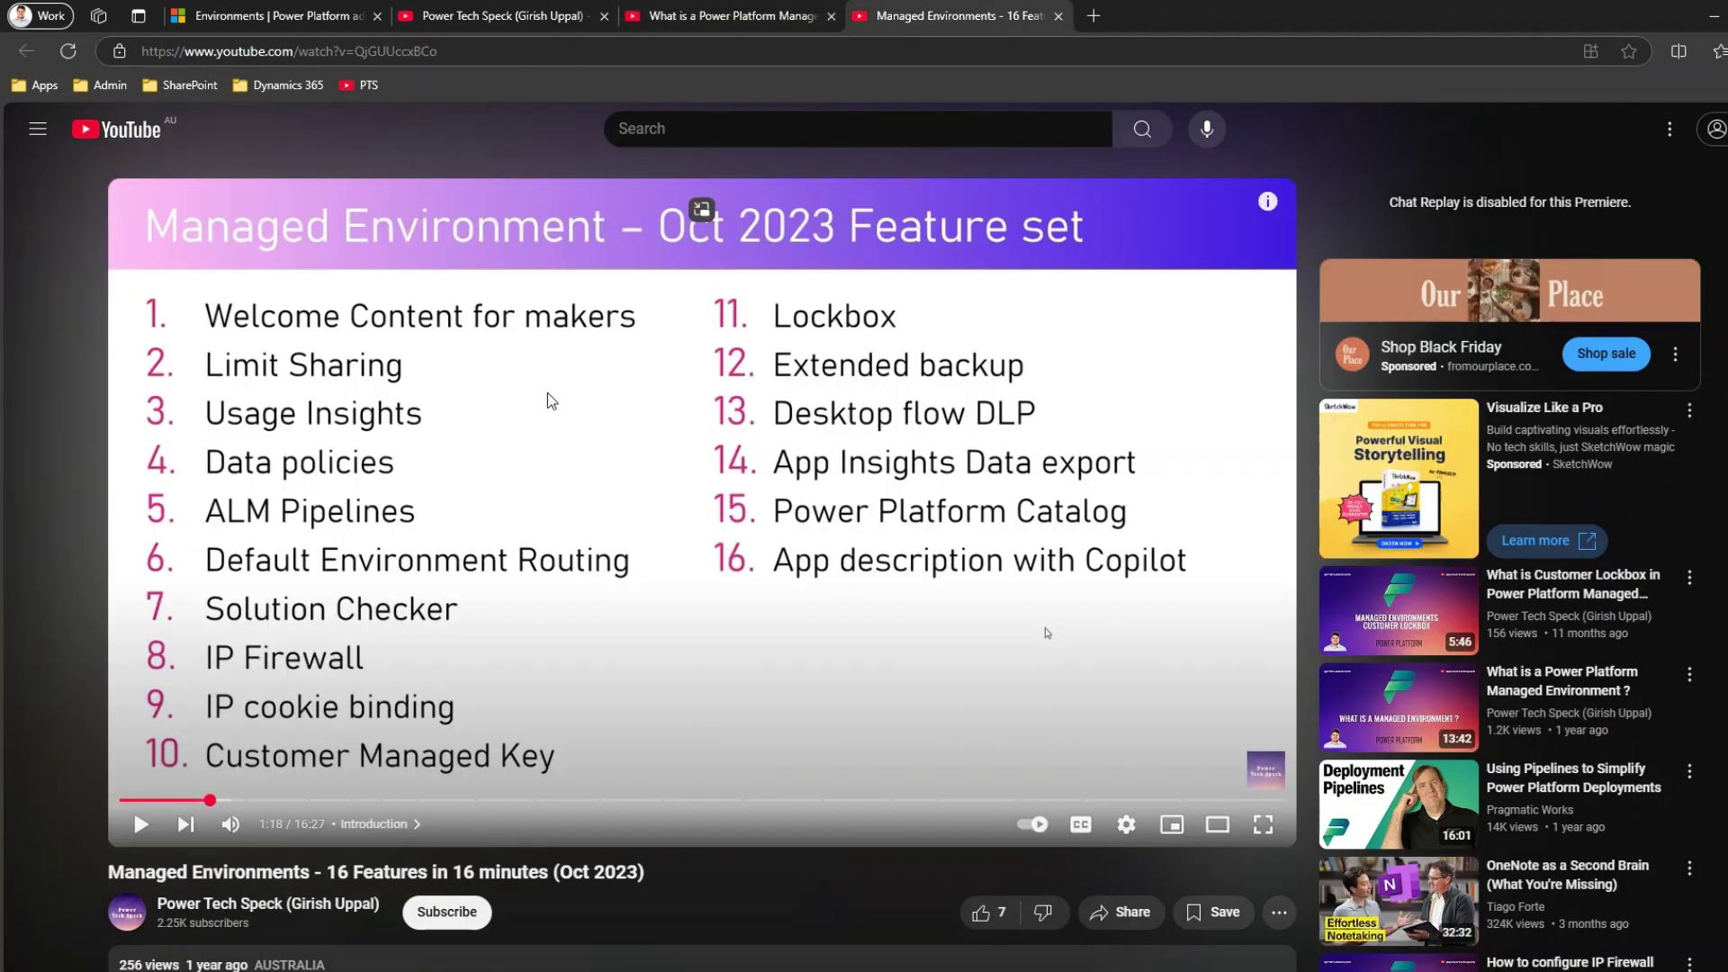
click(268, 16)
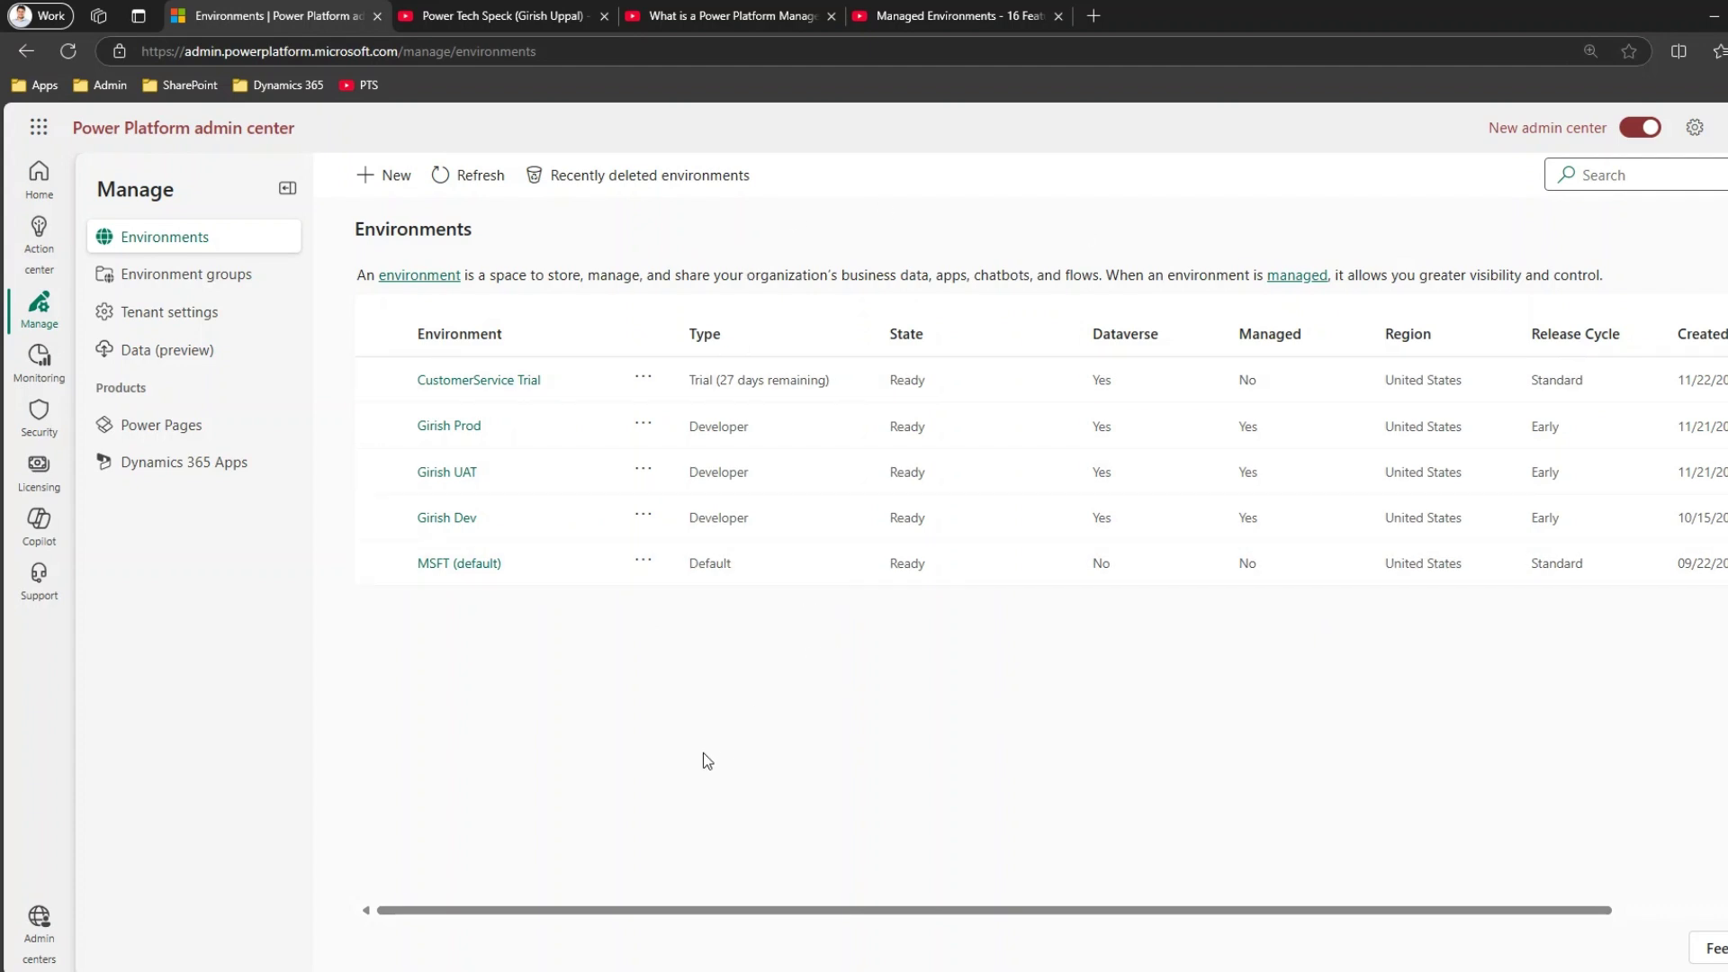
key(ctrl+2)
drag(380, 410, 529, 538)
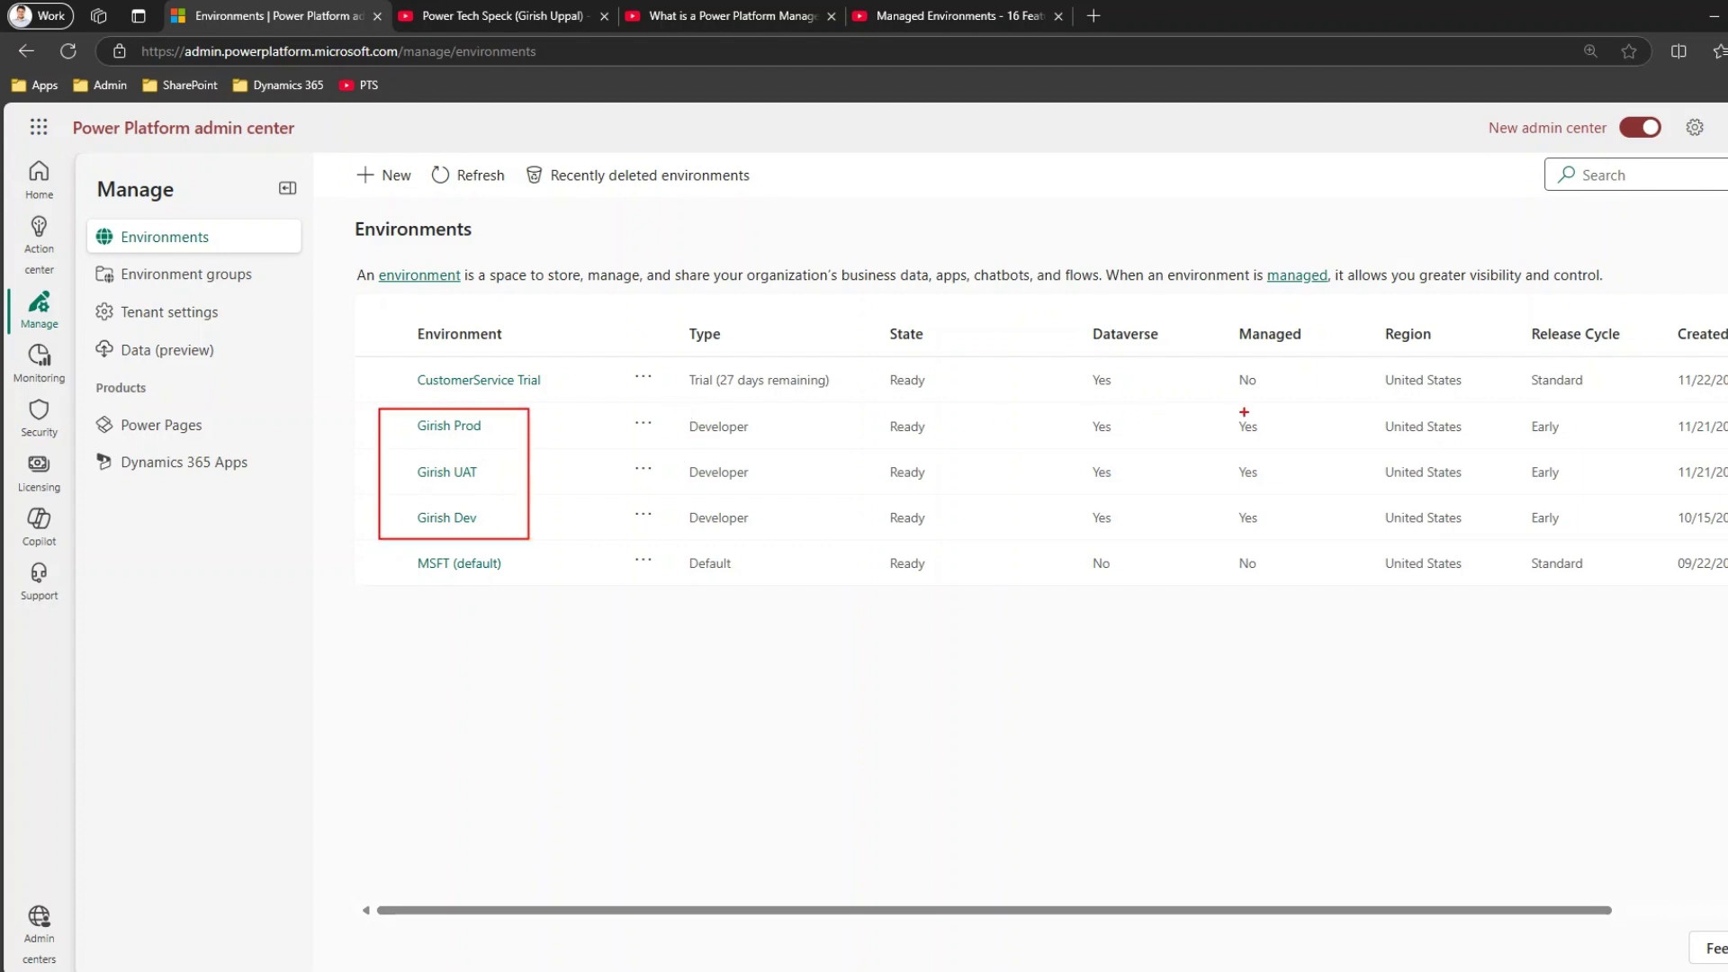
mouse_move(1225, 411)
mouse_down()
mouse_move(1268, 522)
mouse_move(1297, 543)
mouse_up()
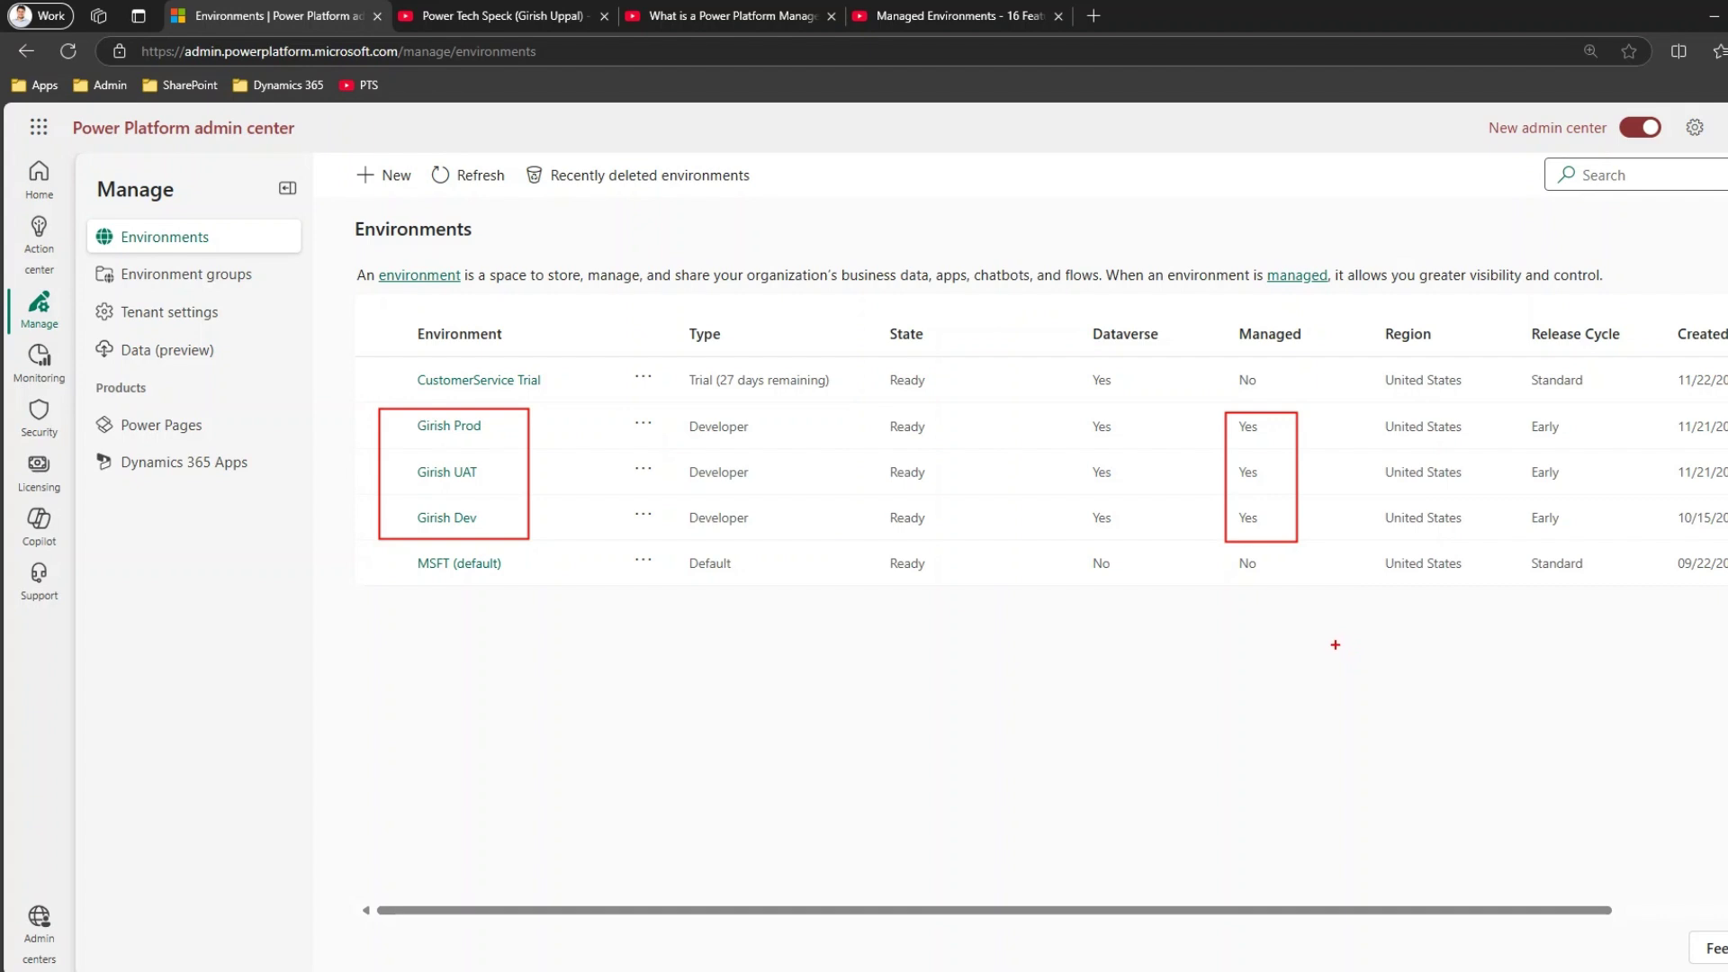
key(Escape)
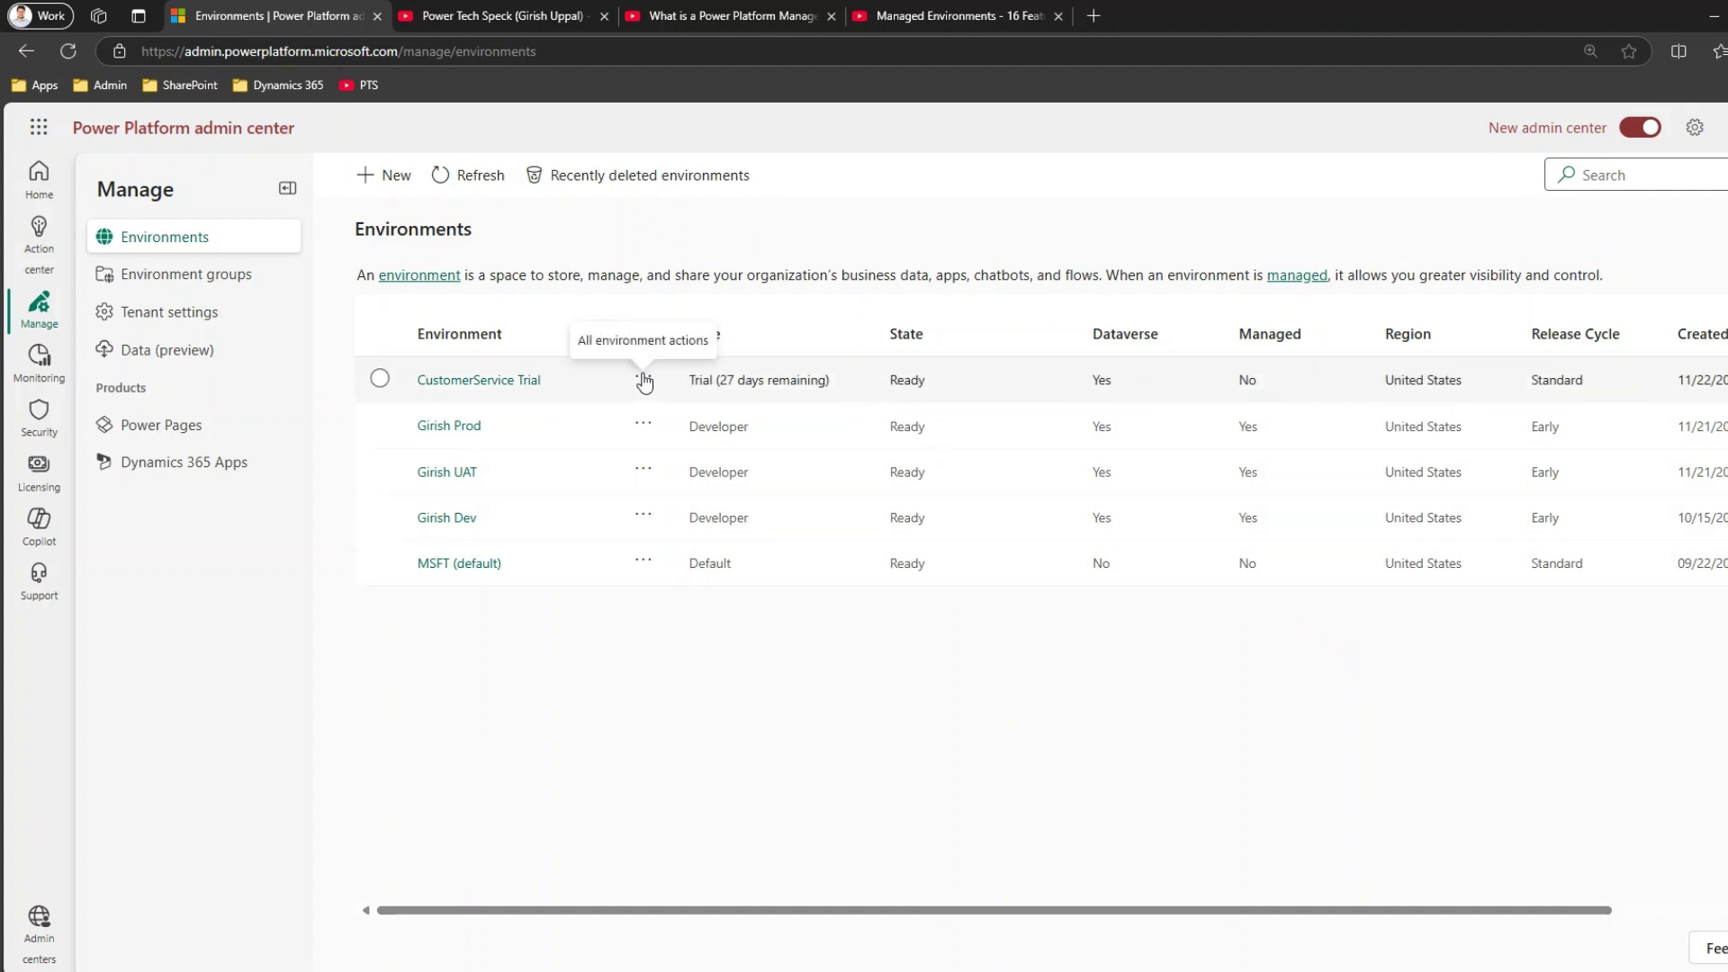
click(644, 379)
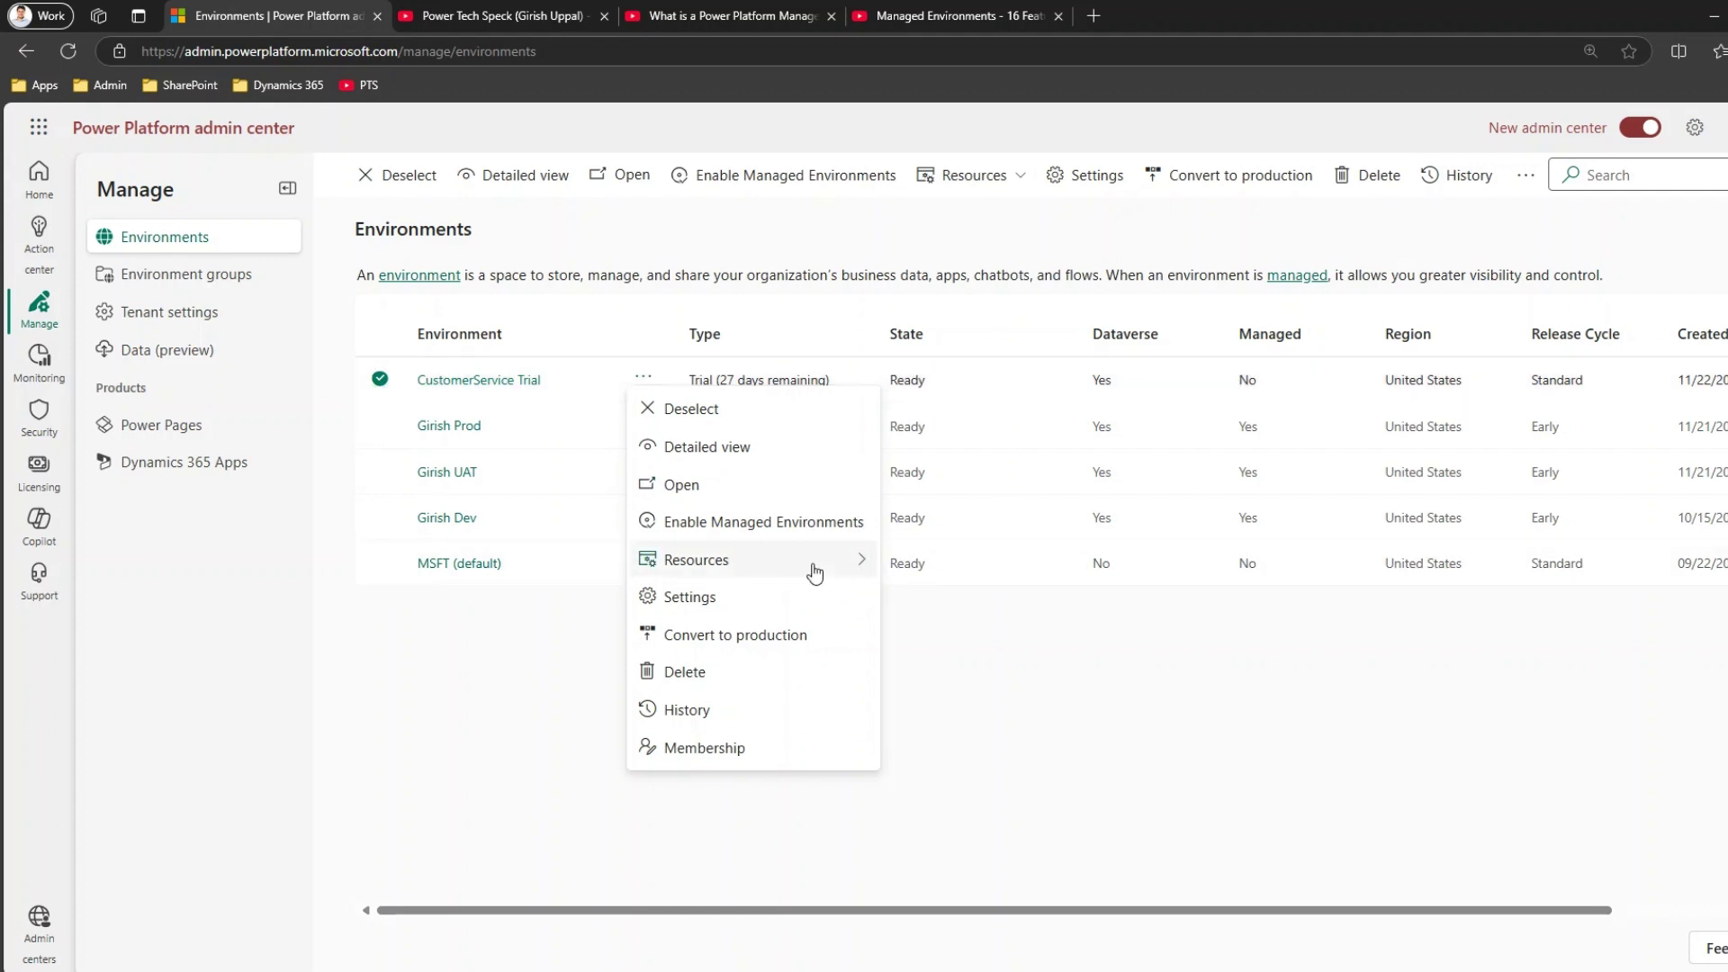
click(482, 687)
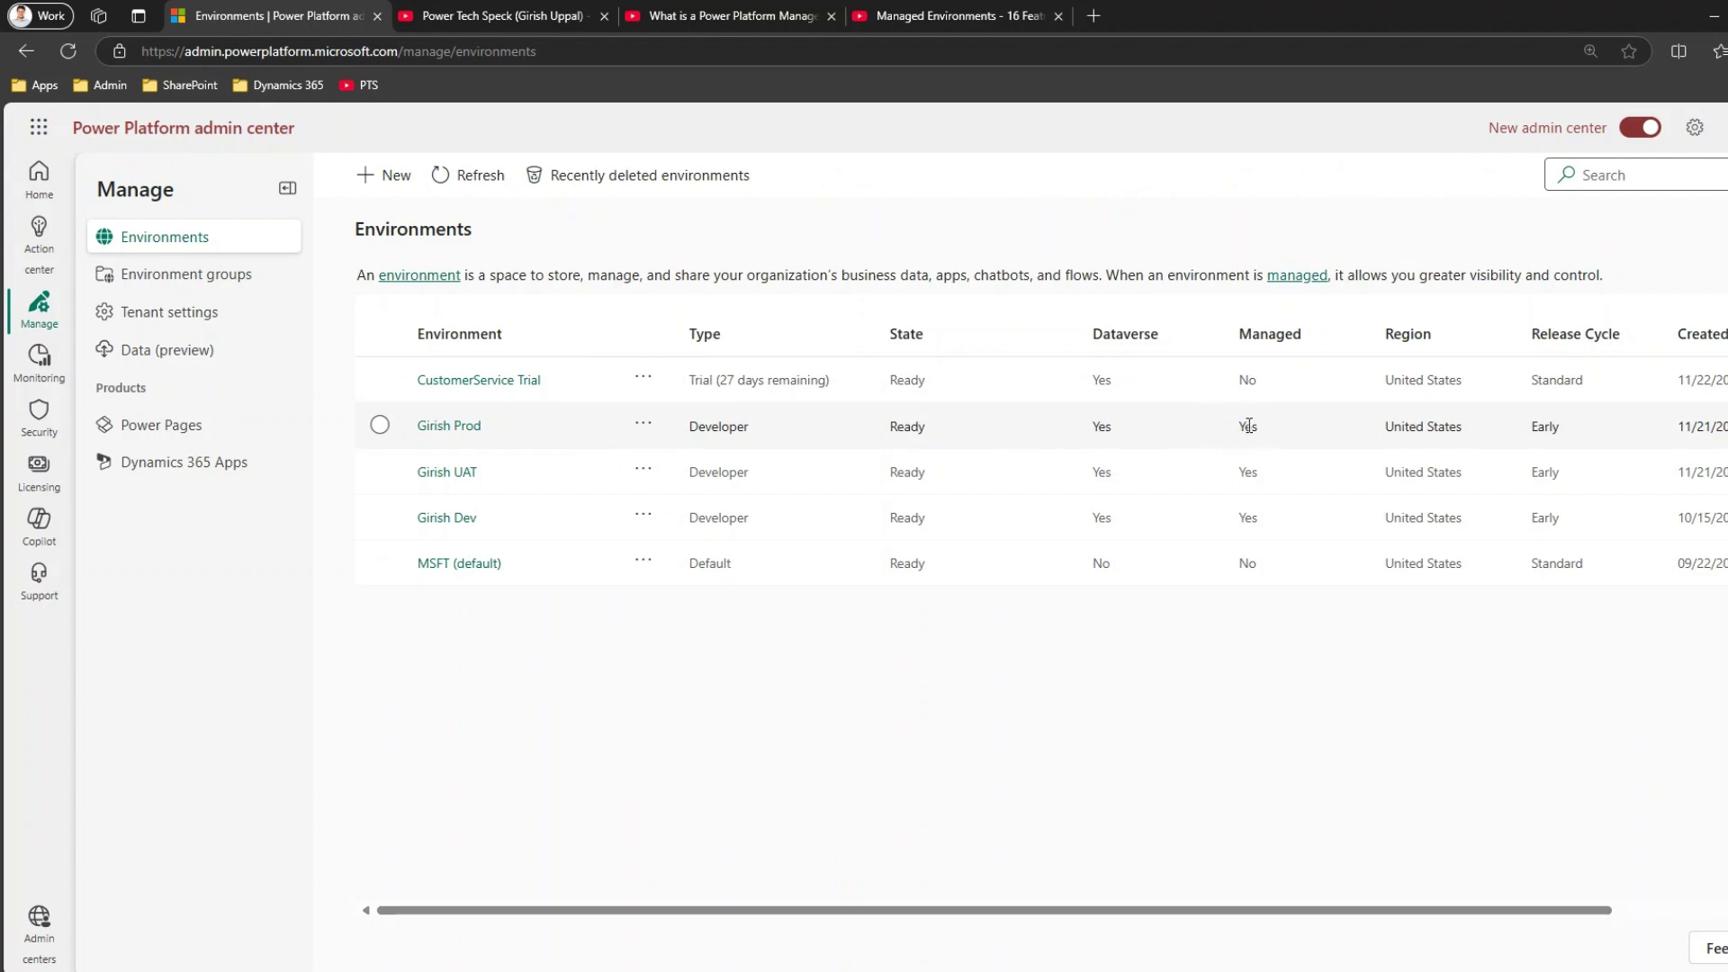
click(643, 426)
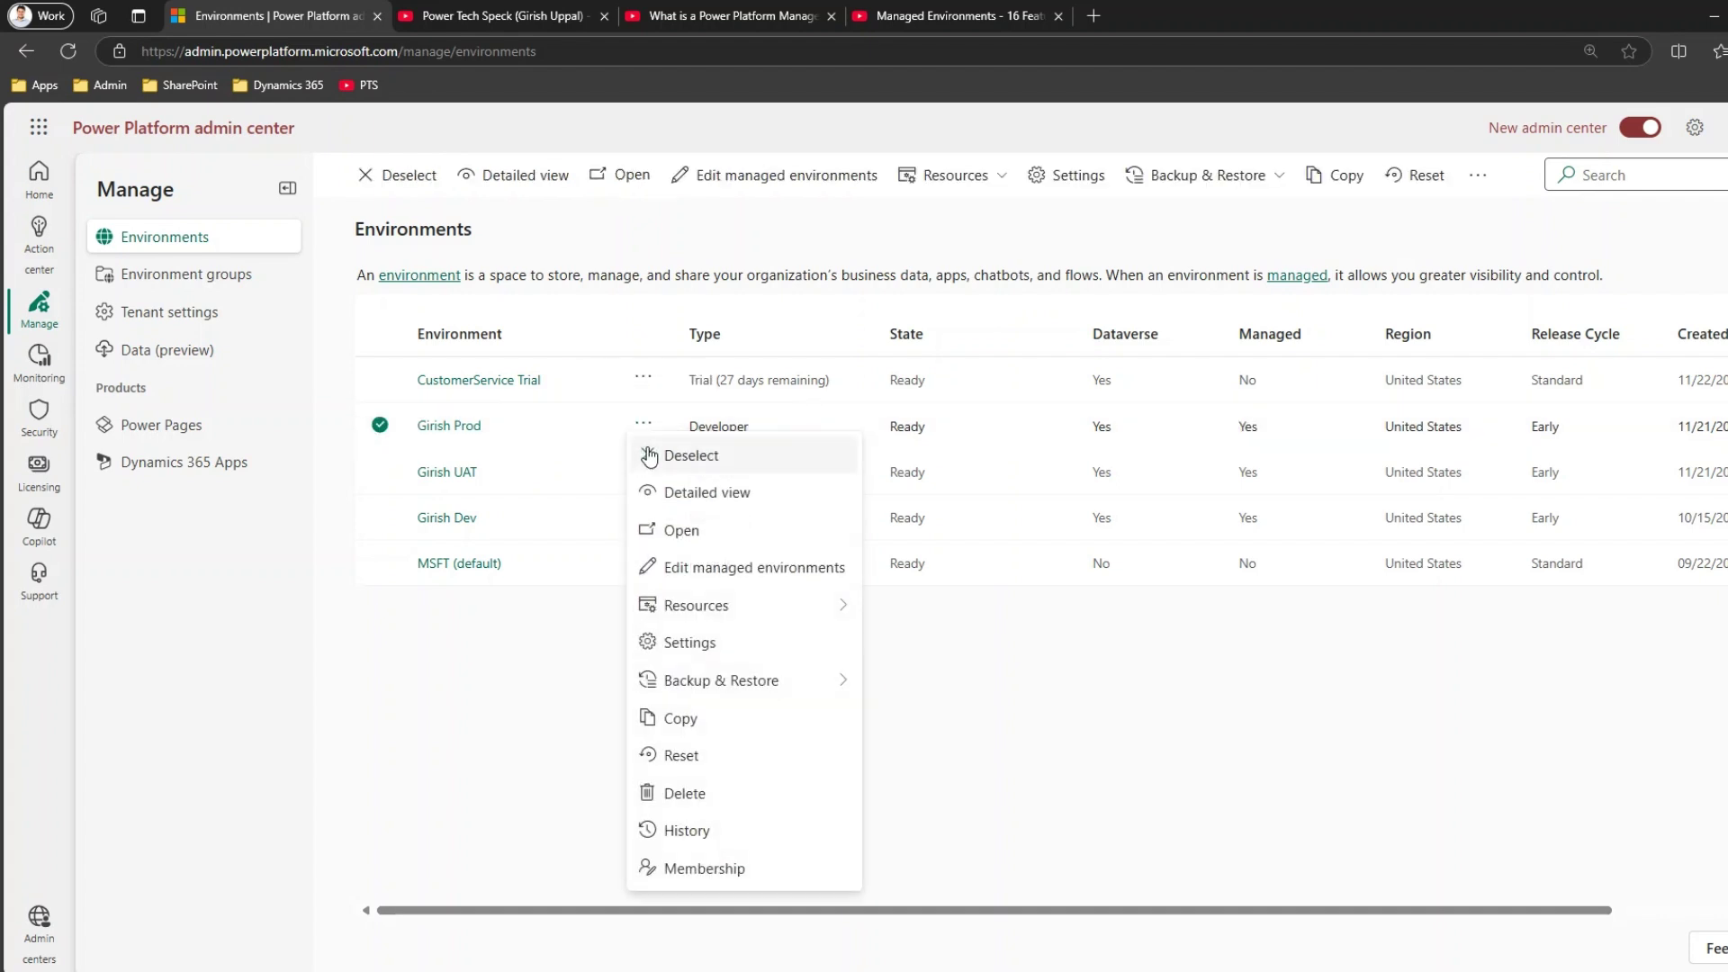
click(693, 572)
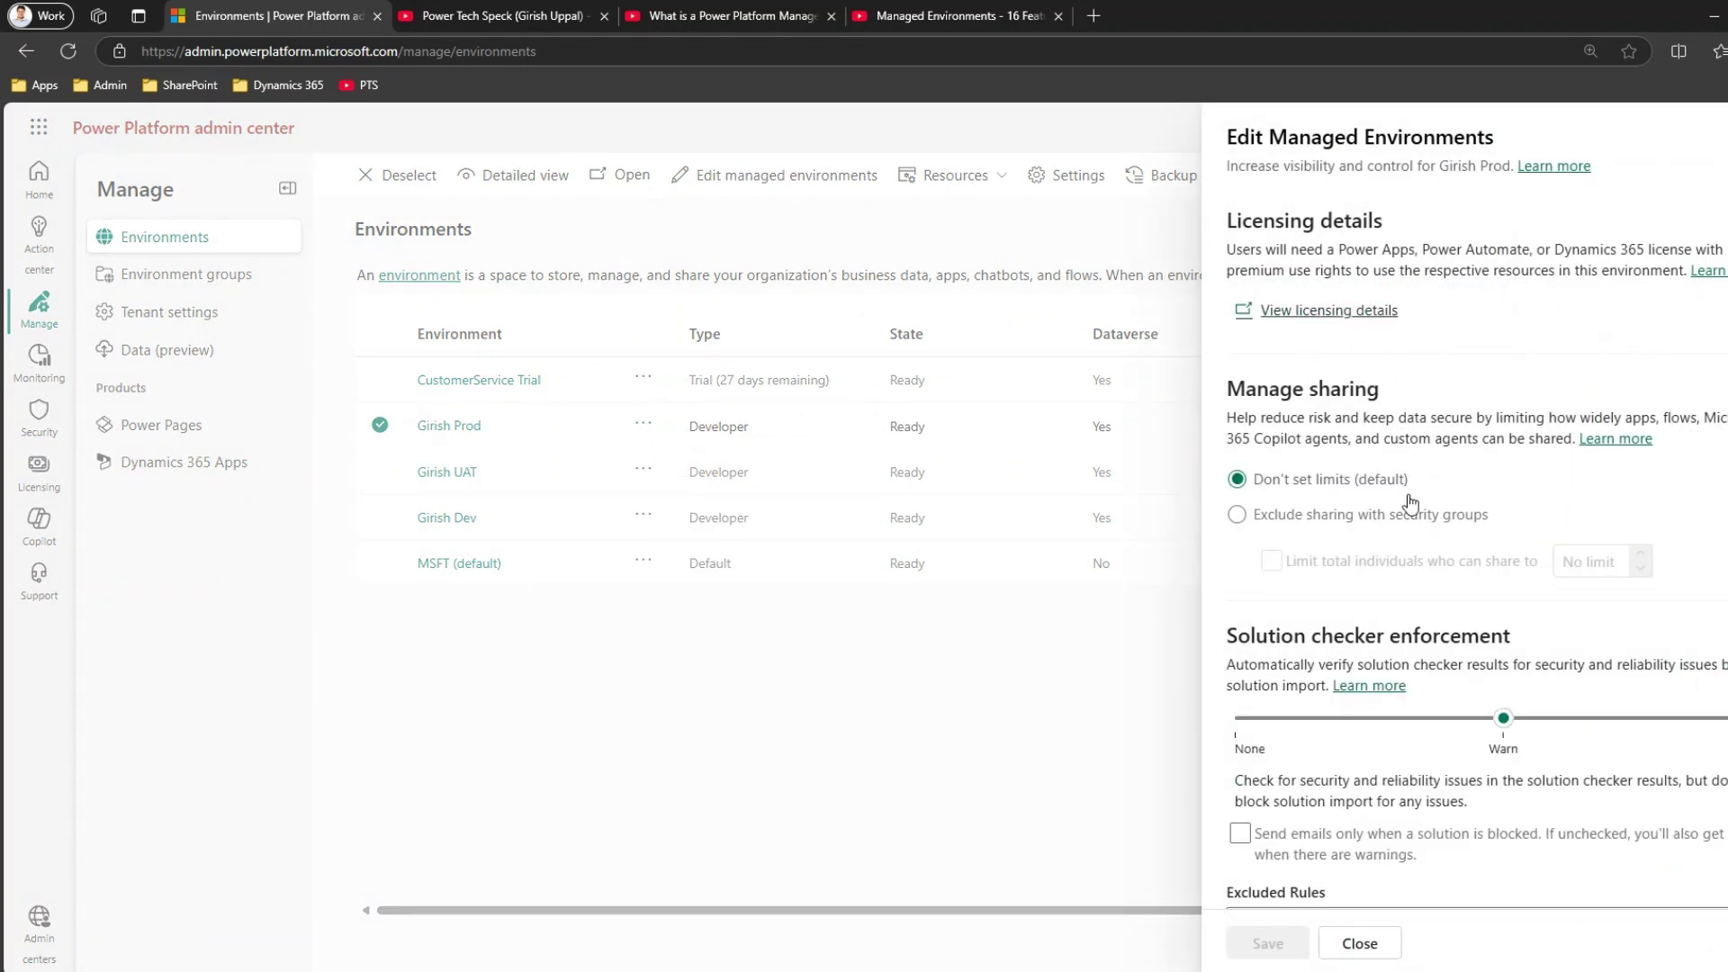
scroll(1430, 540, down, 3)
scroll(1430, 562, down, 8)
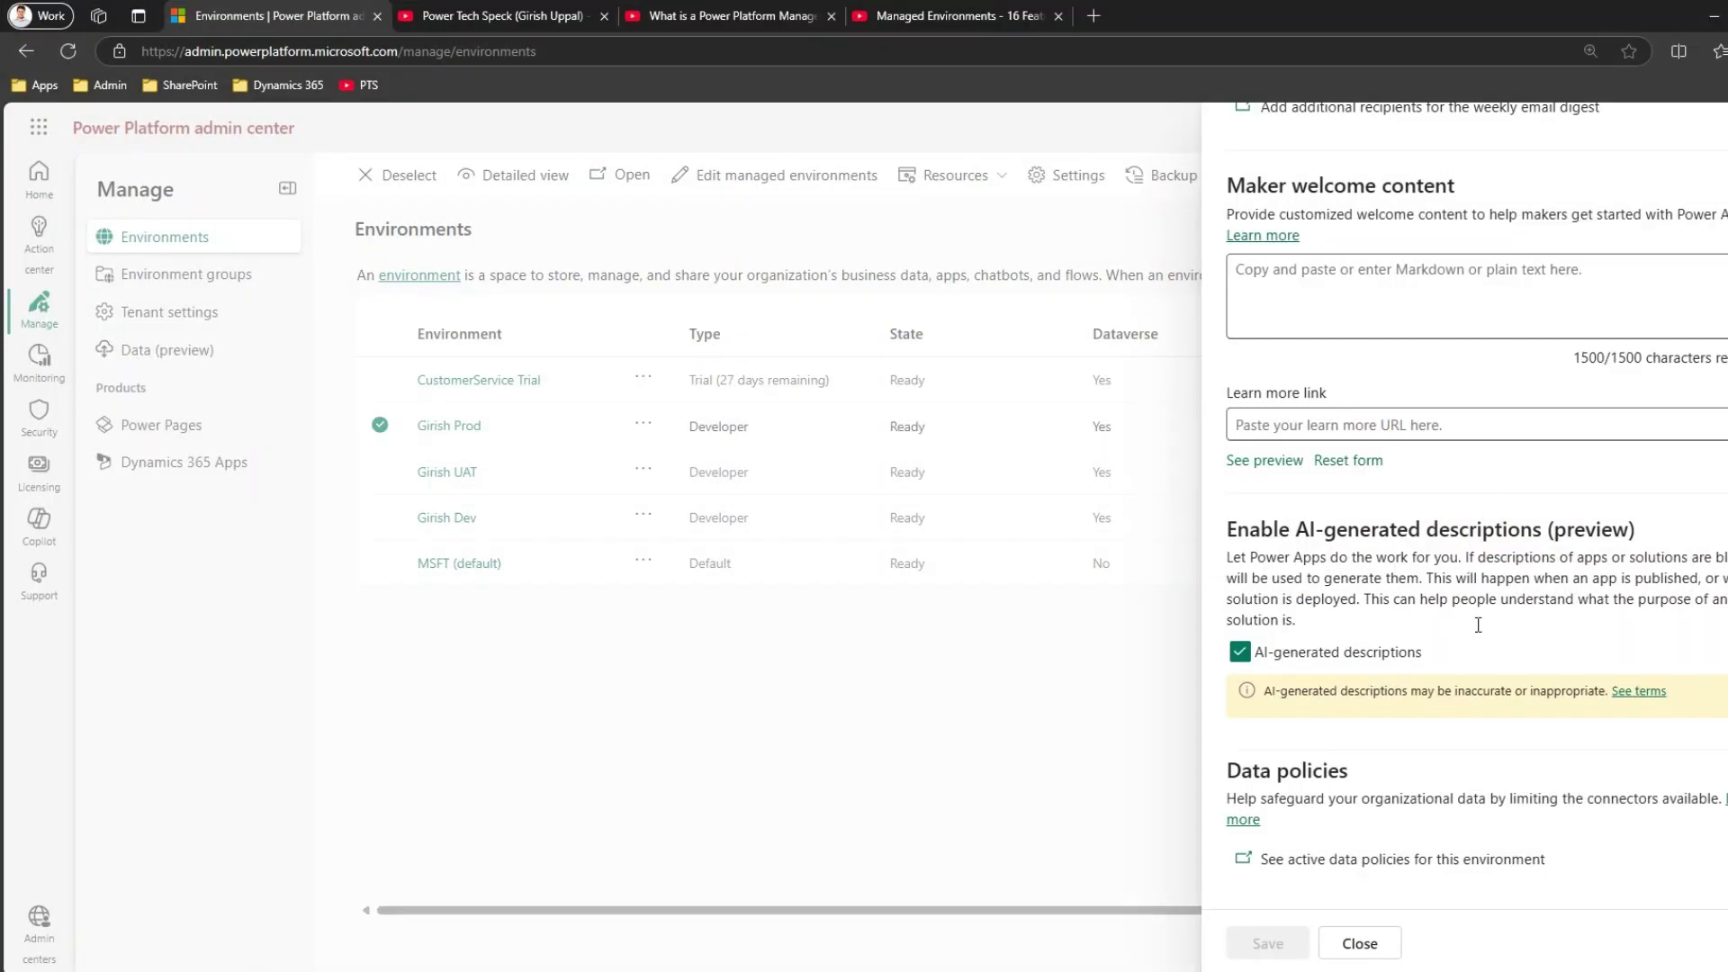
click(1390, 942)
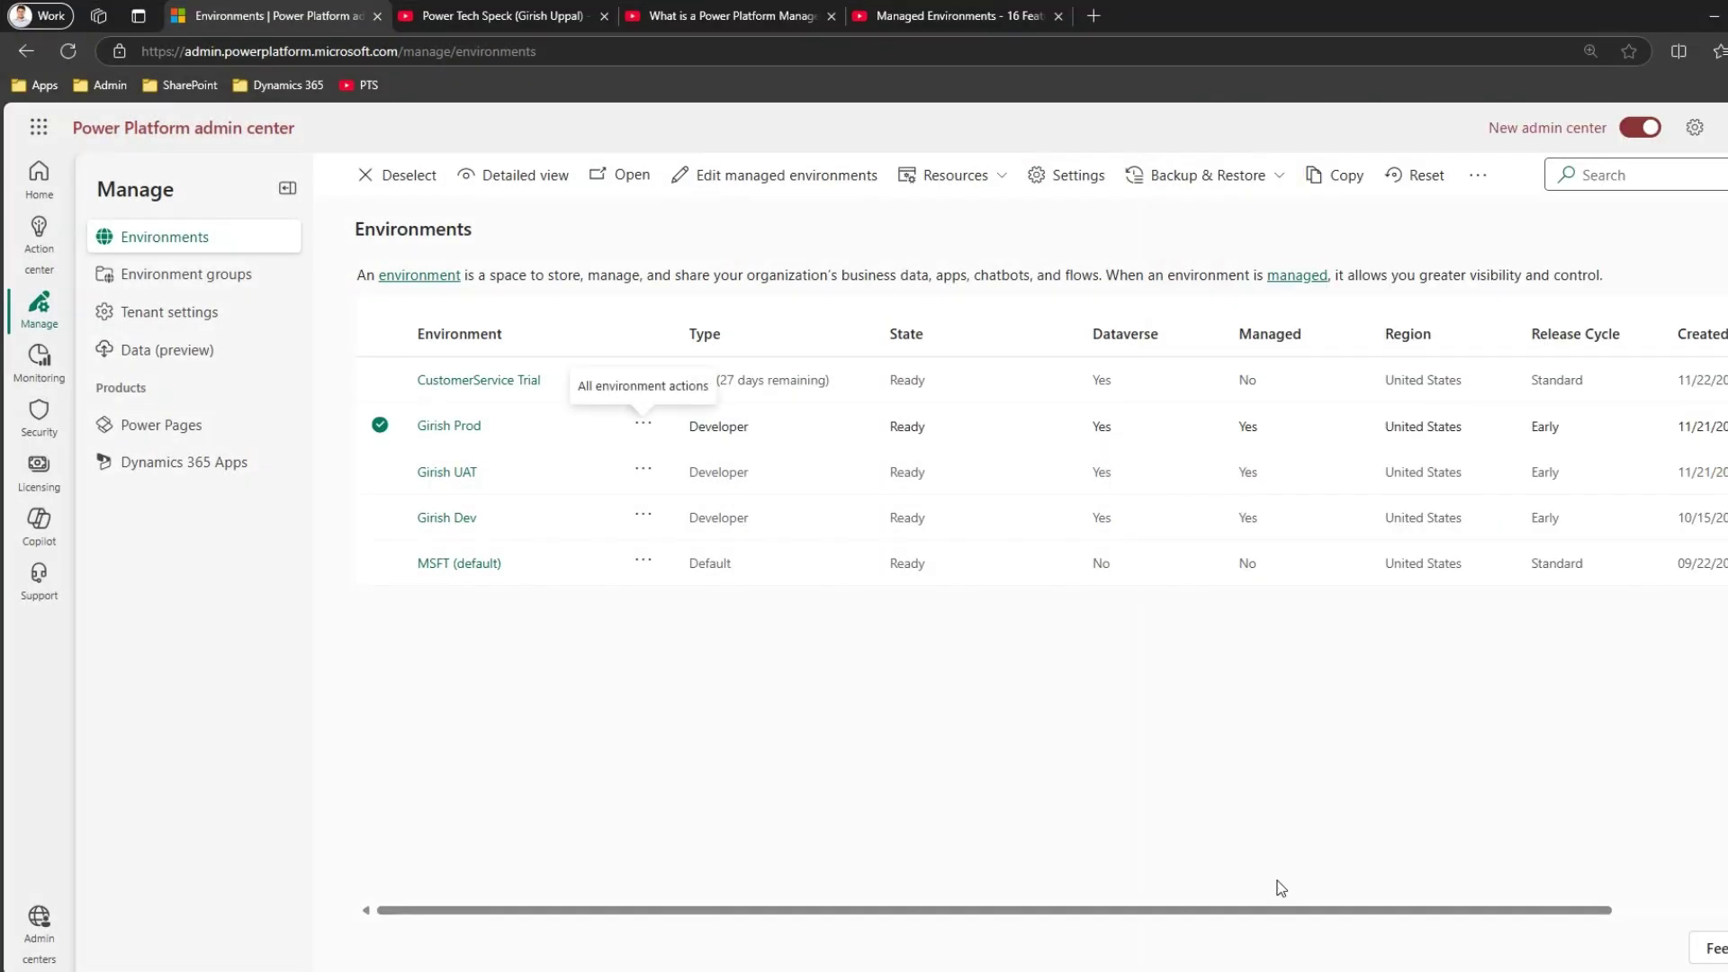
click(1279, 826)
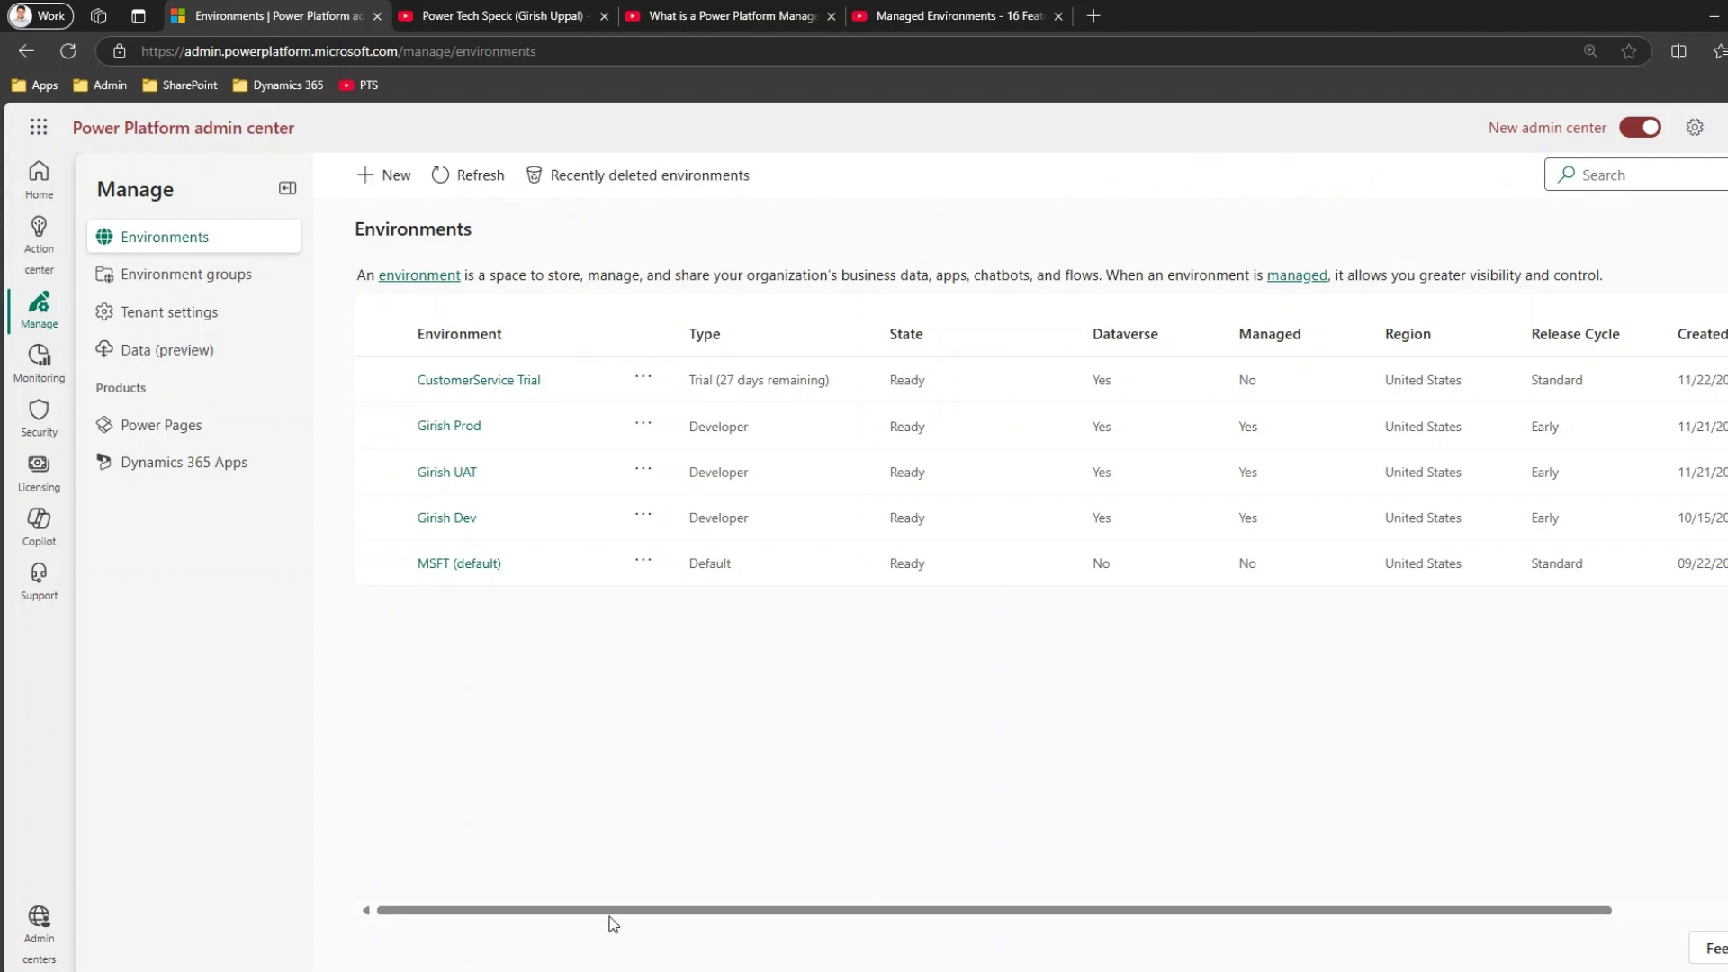
Launch Windows PowerShell as administrator from a Start search for 'power'
key(super)
text(power)
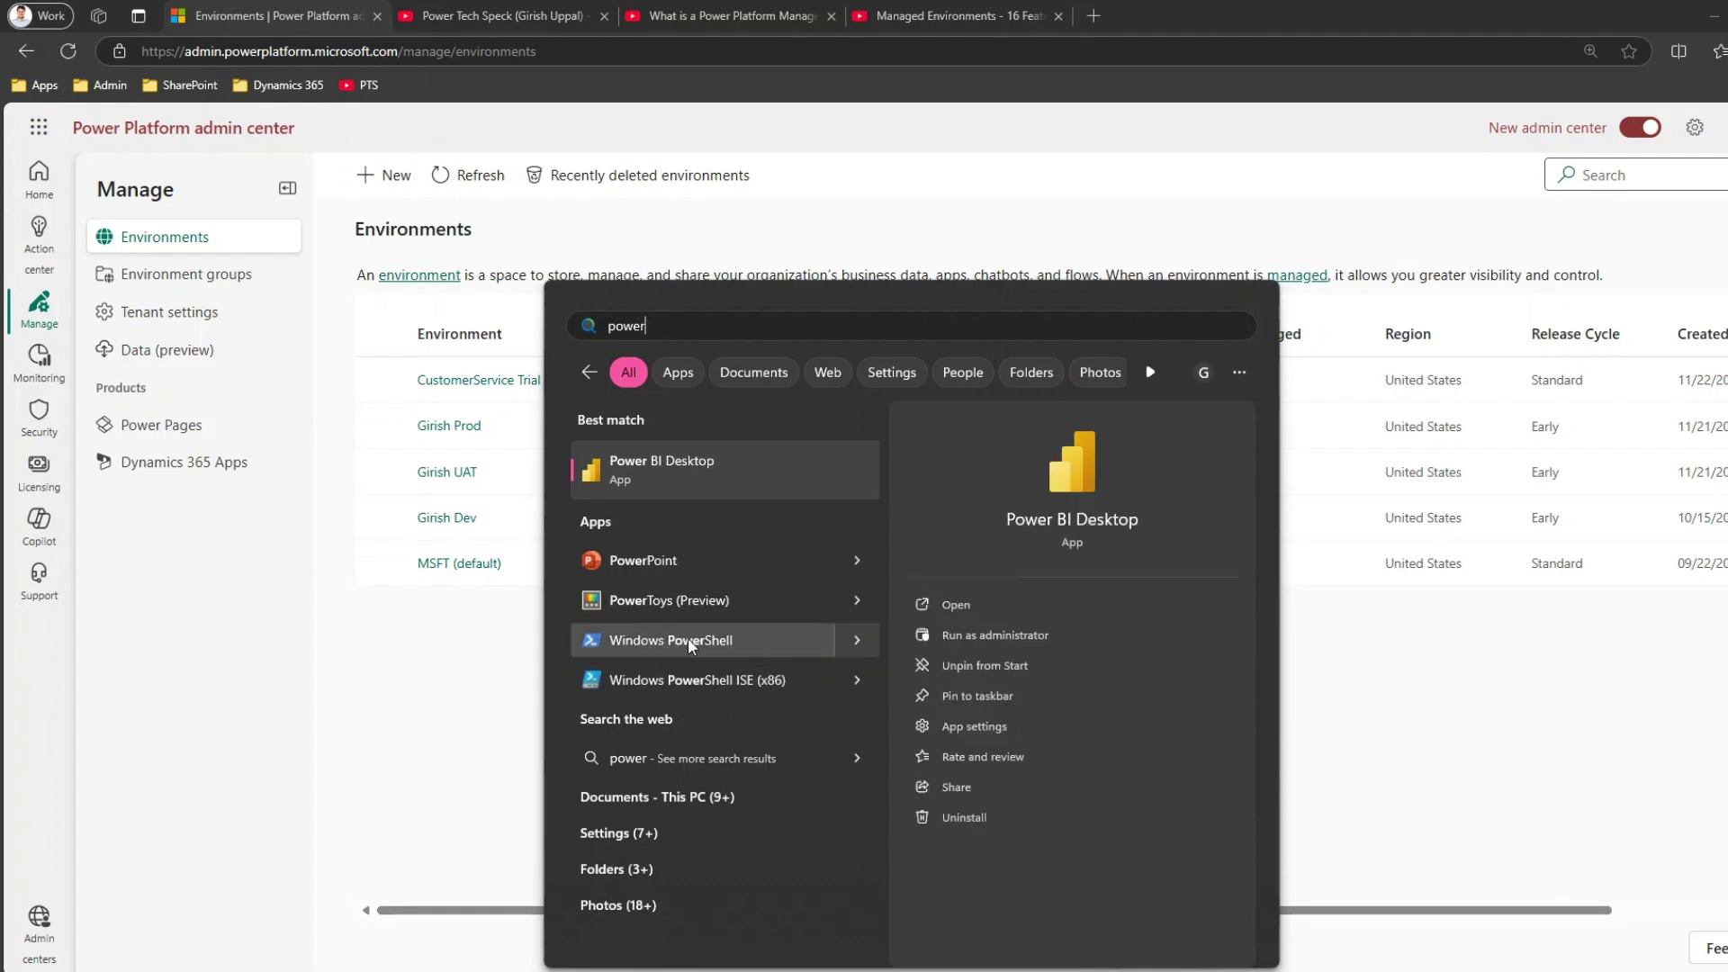
right_click(738, 641)
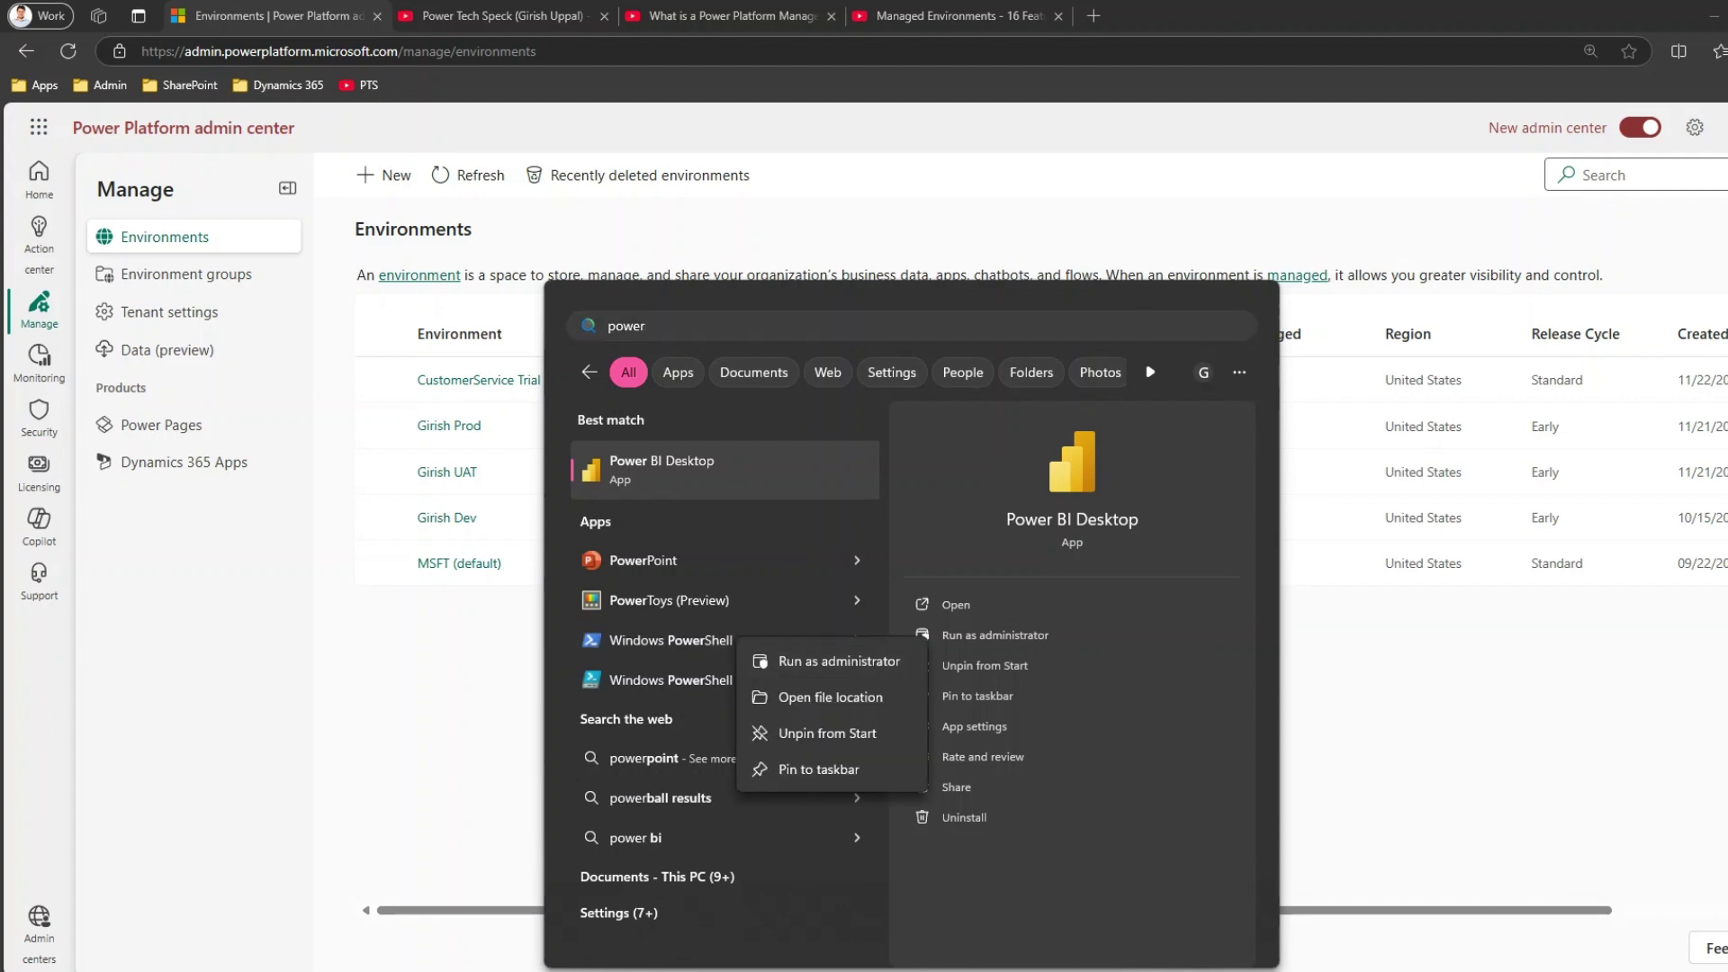
key(Escape)
key(Escape)
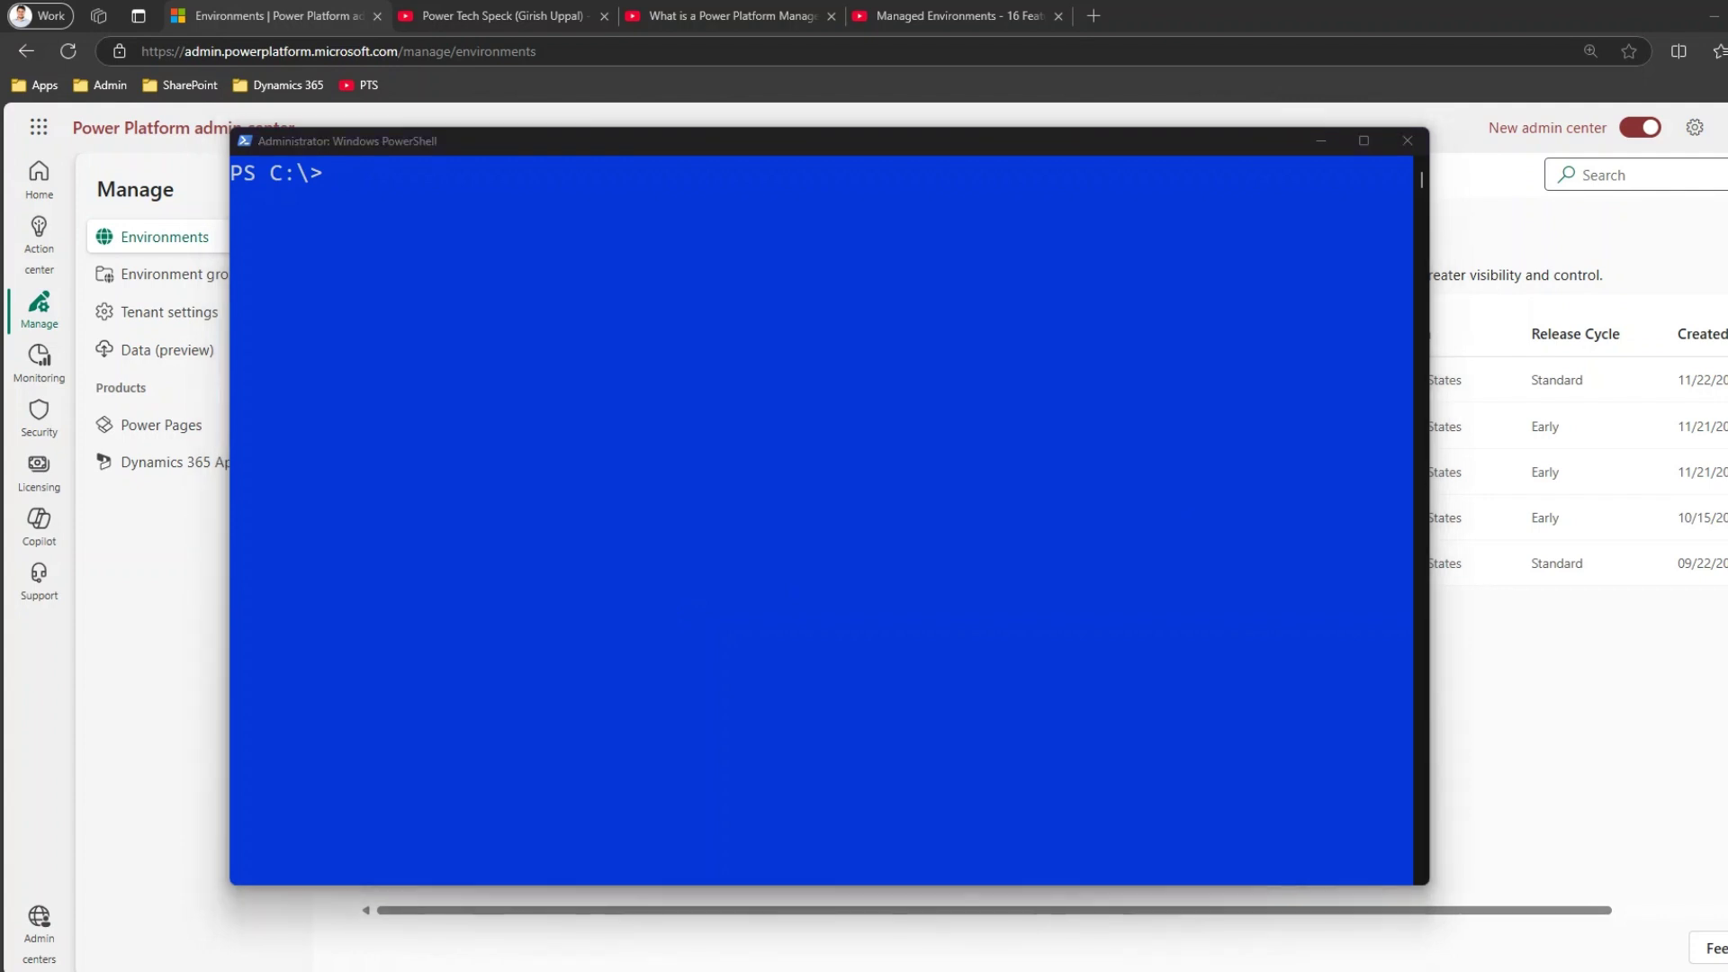
Enter the Install-Module -Name Microsoft.PowerApps.Administration.PowerShell line, then discard it
click(633, 296)
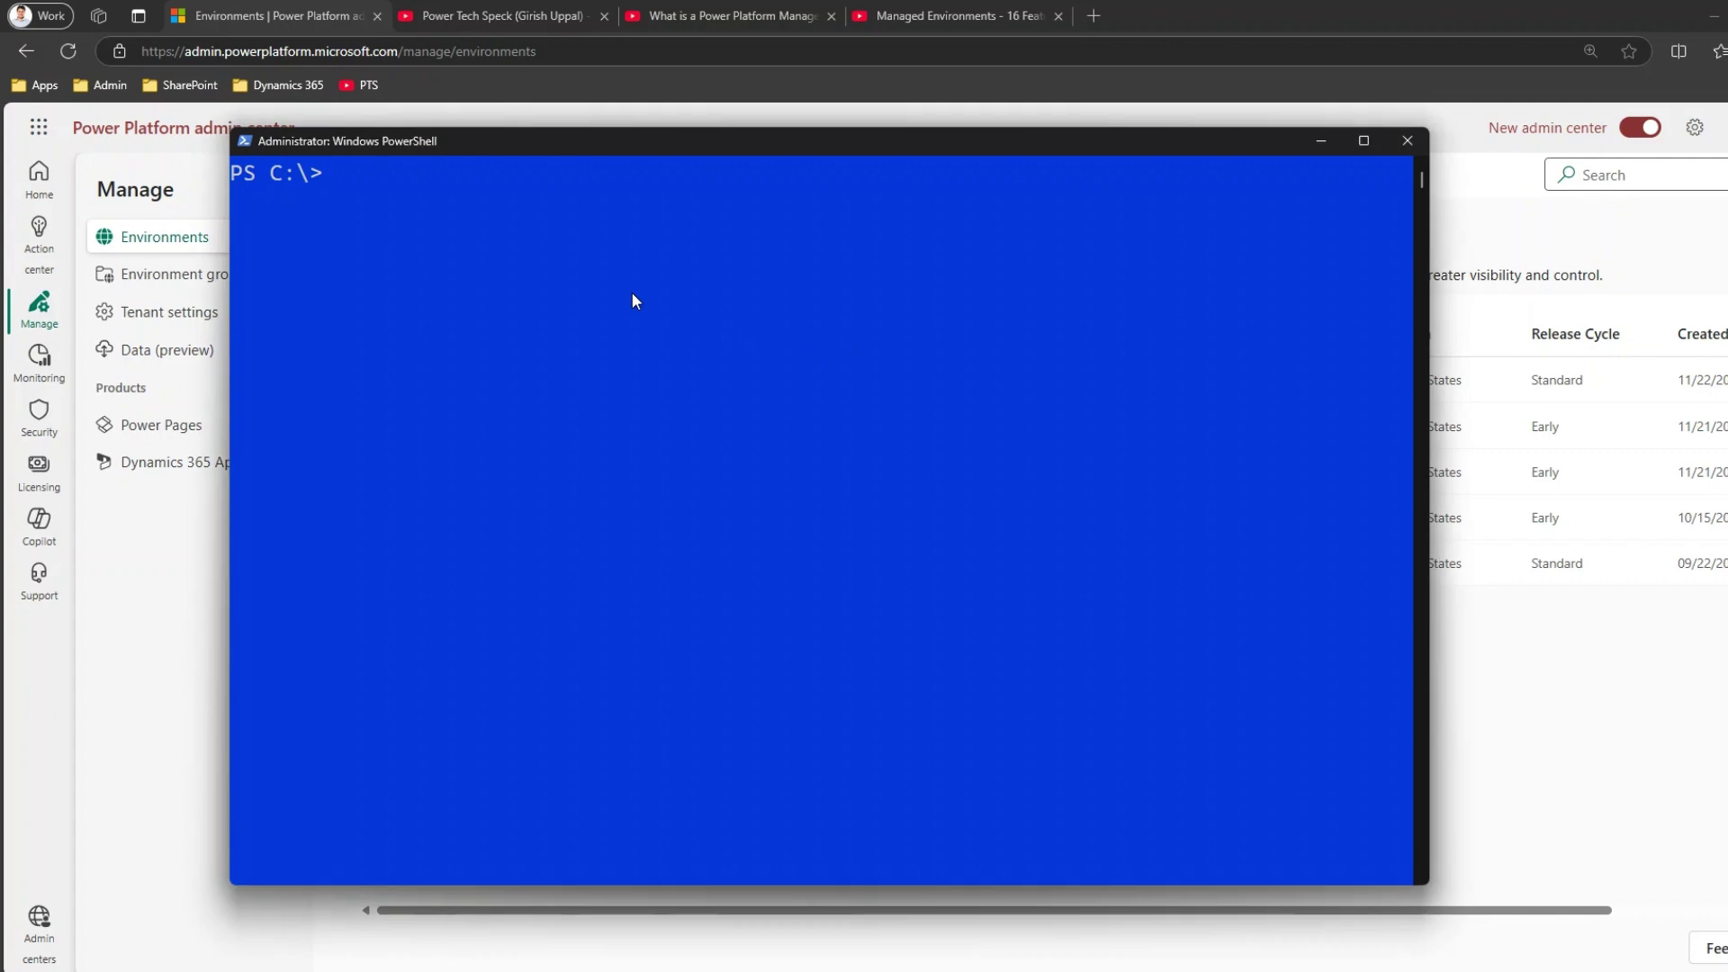
text(Install-Module -Name Microsoft.PowerApps.Administration.PowerShell)
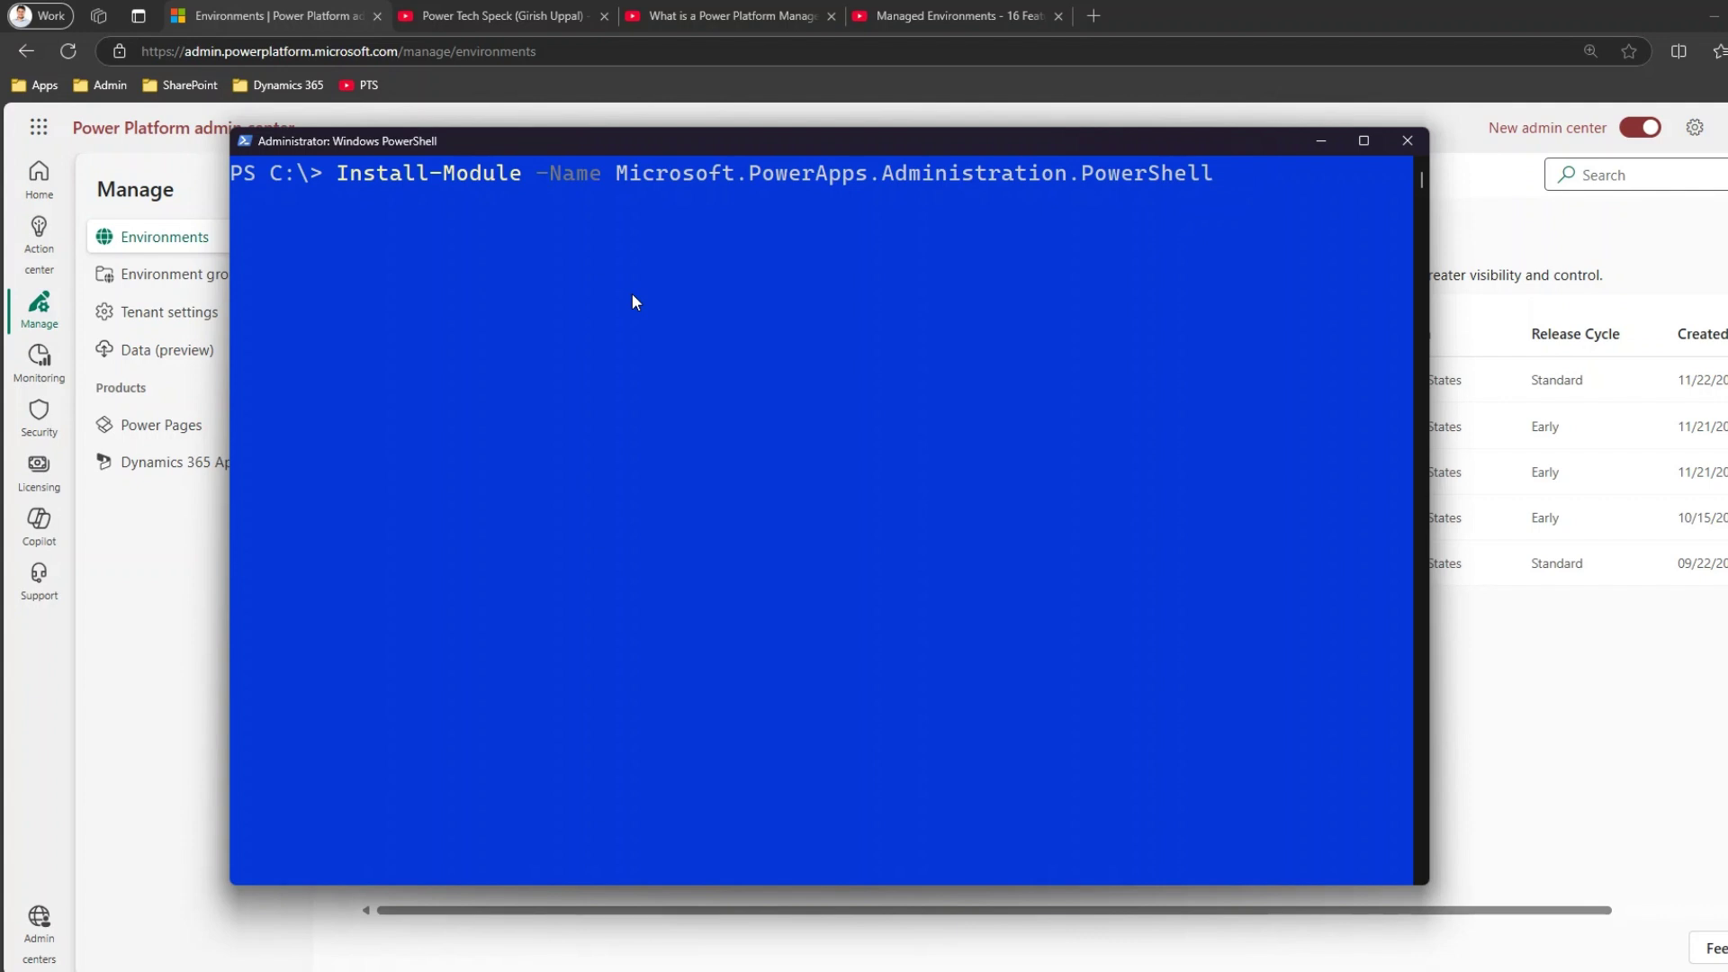
key(Escape)
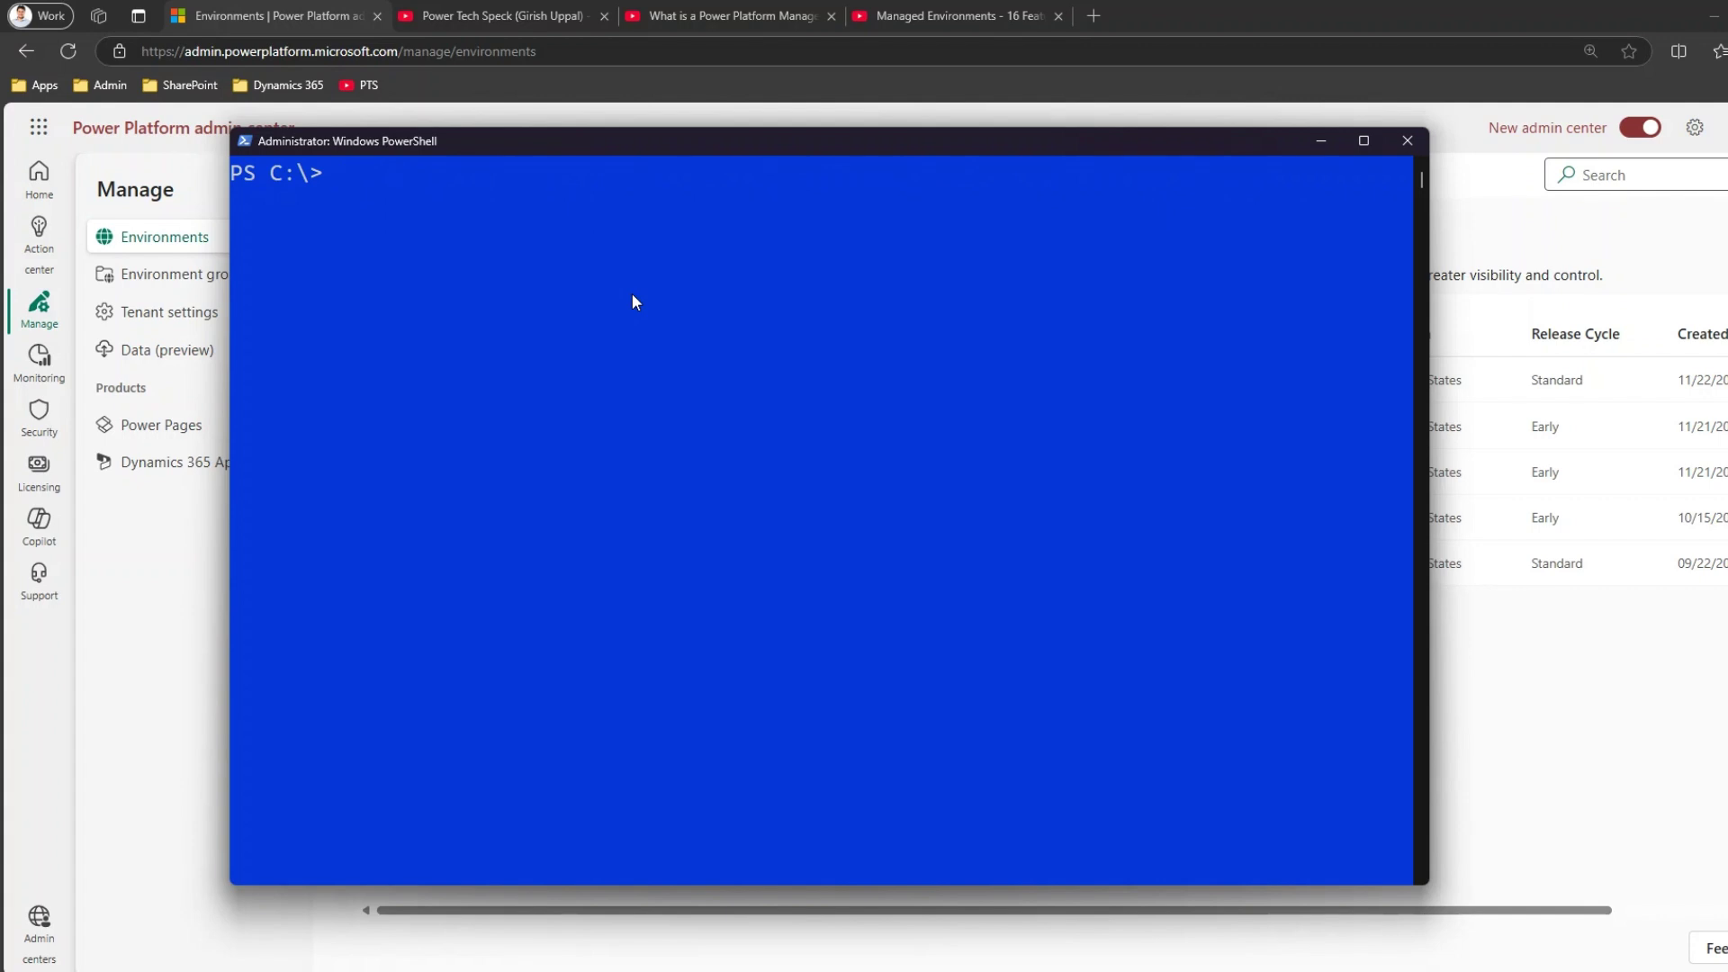
Sign in via Add-PowerAppsAccount with the first listed account, then clear the console with cls
text(Add-PowerApps)
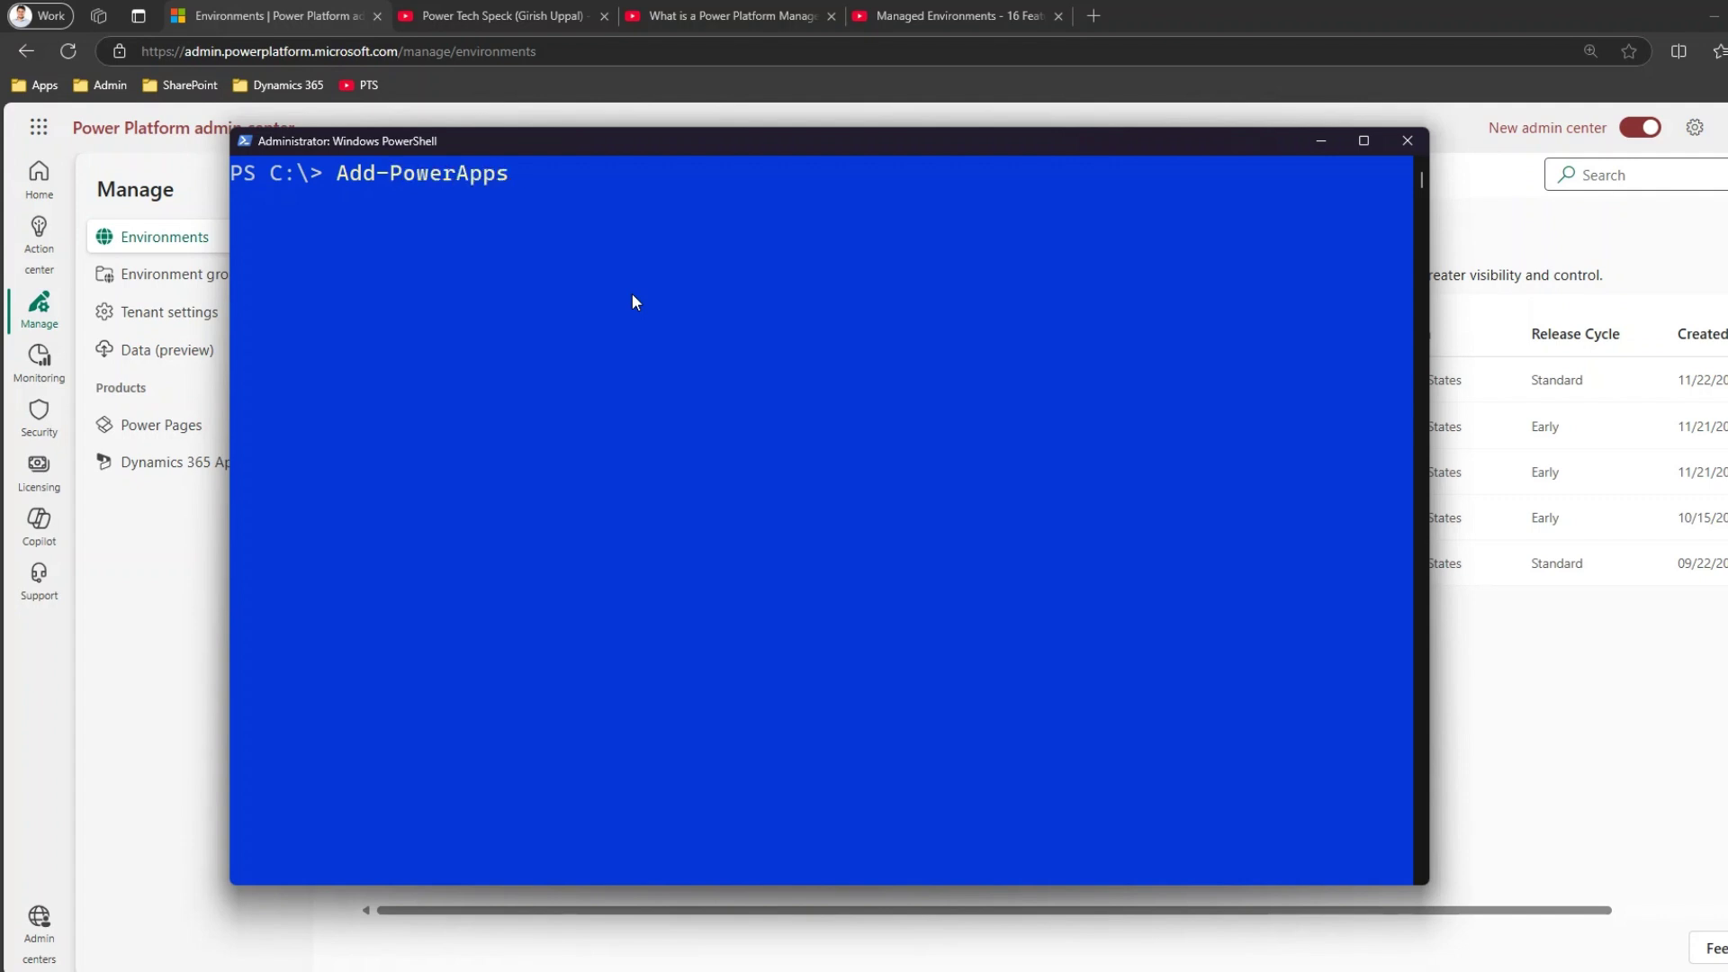
text(Account)
key(Return)
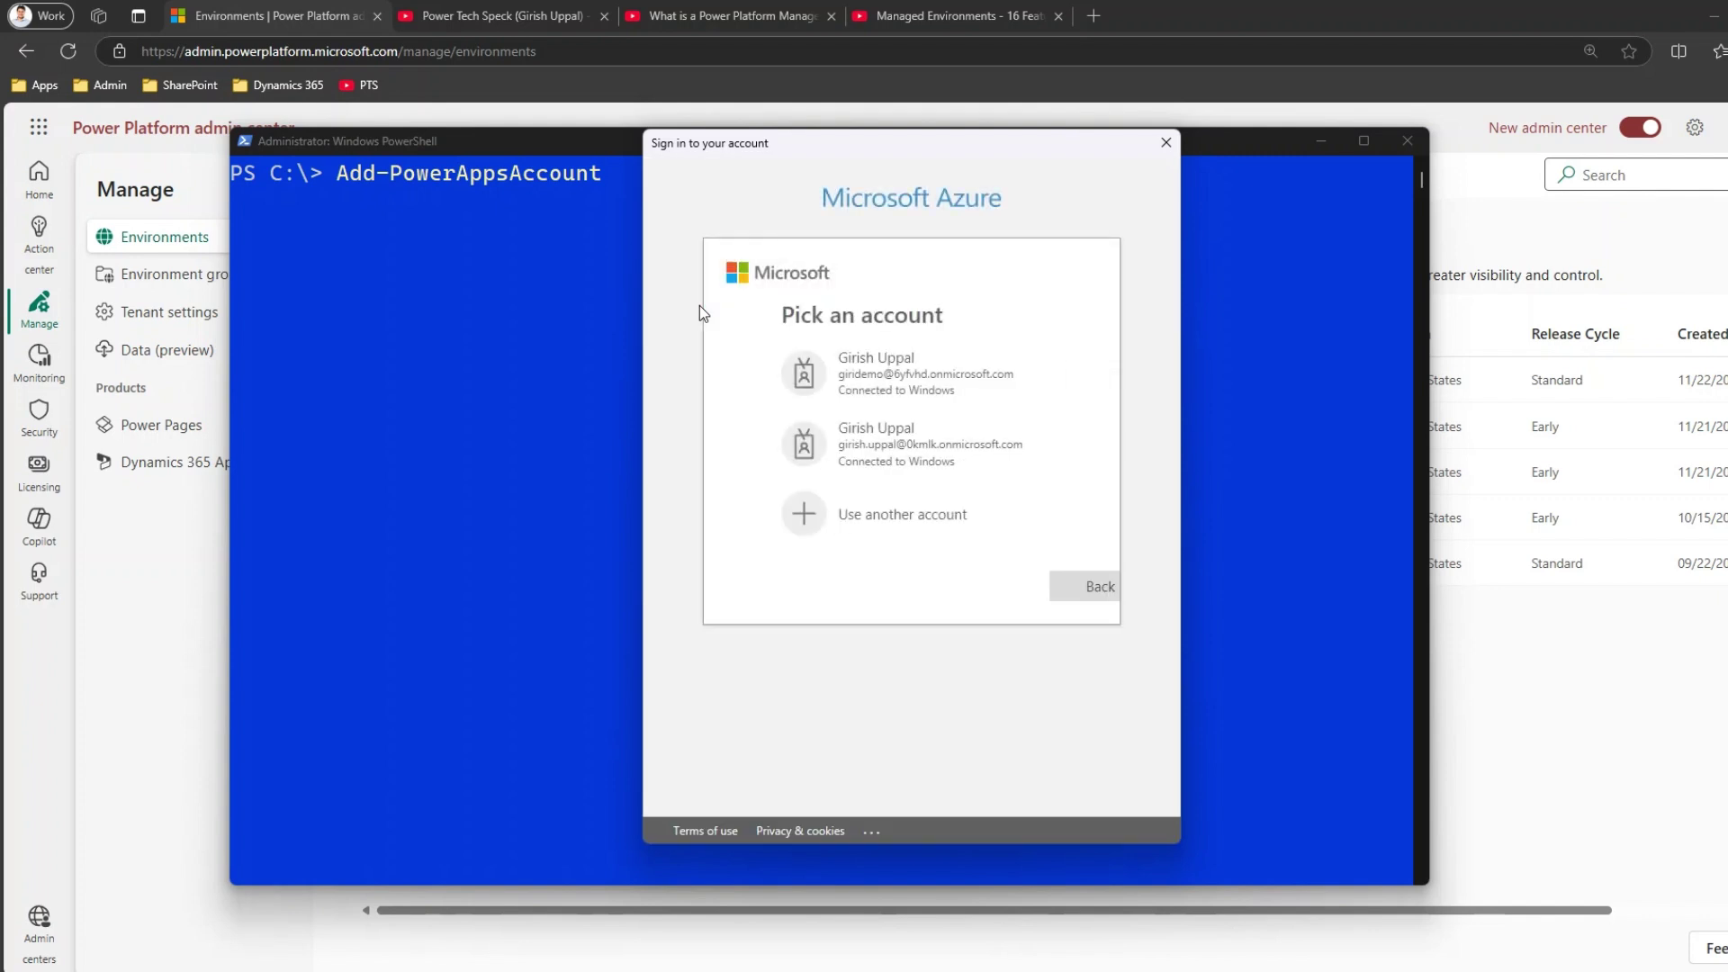
click(829, 382)
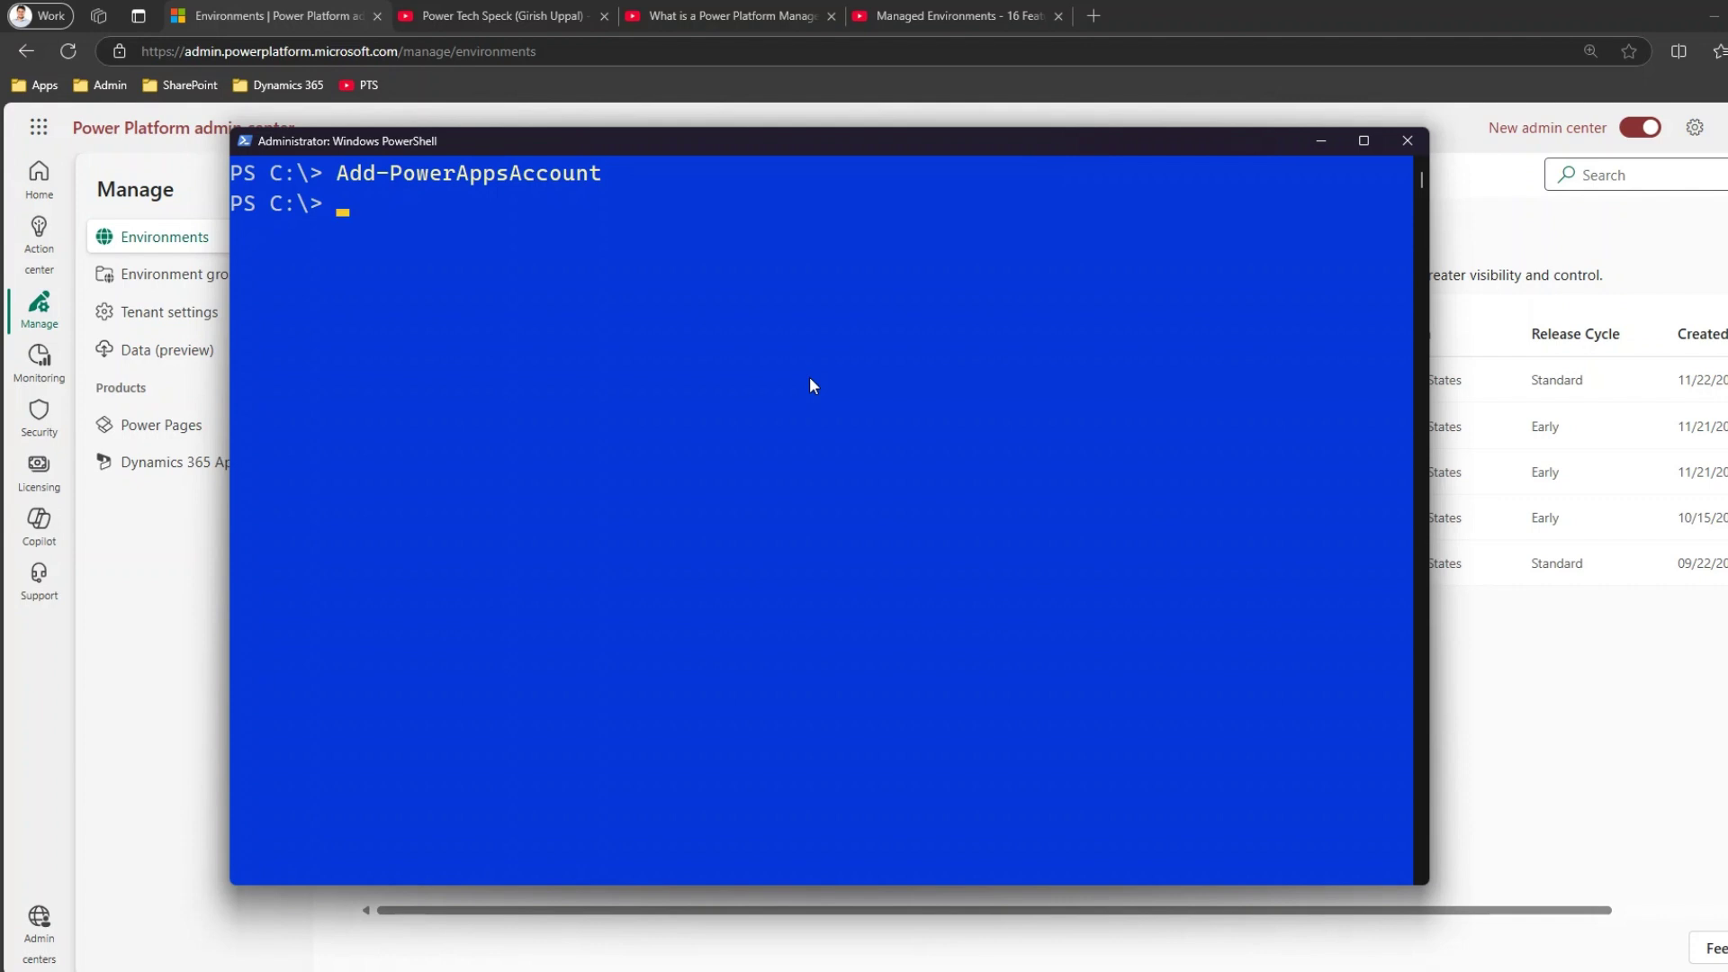
text(cls)
key(Return)
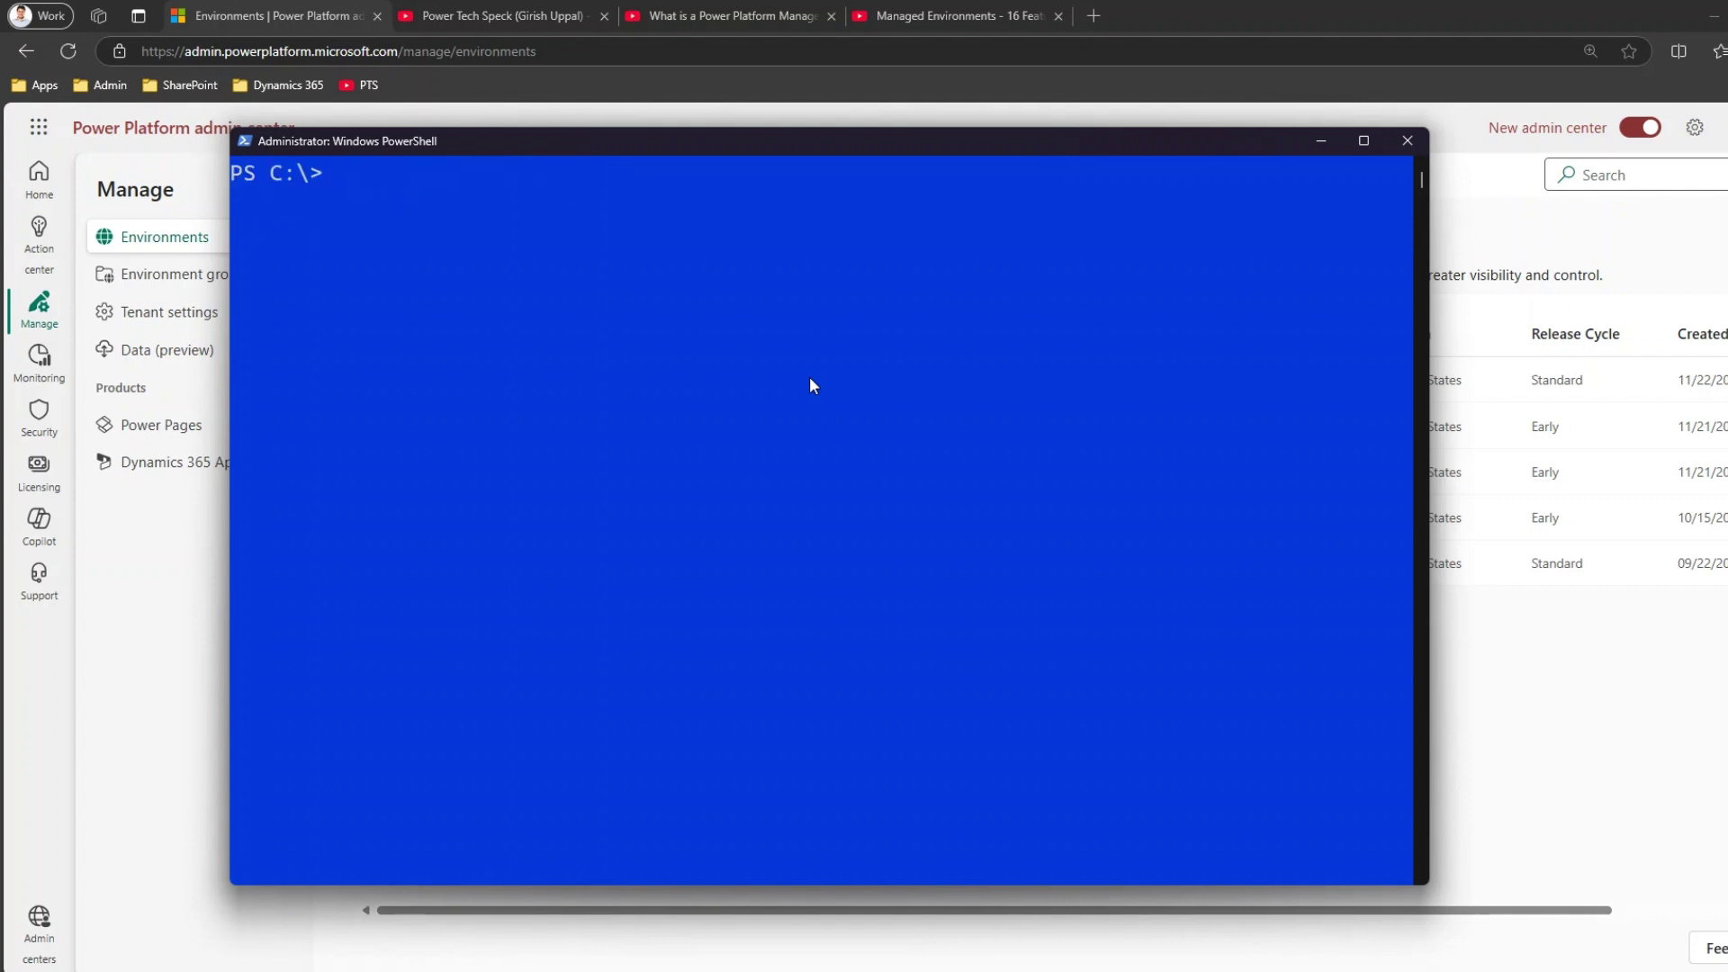
Type $UpdatedGovernanceConfiguration = [pscustomobject]@{ protectionlevel = "Basic" } at the prompt, then return to the browser
text($Updated)
key(Tab)
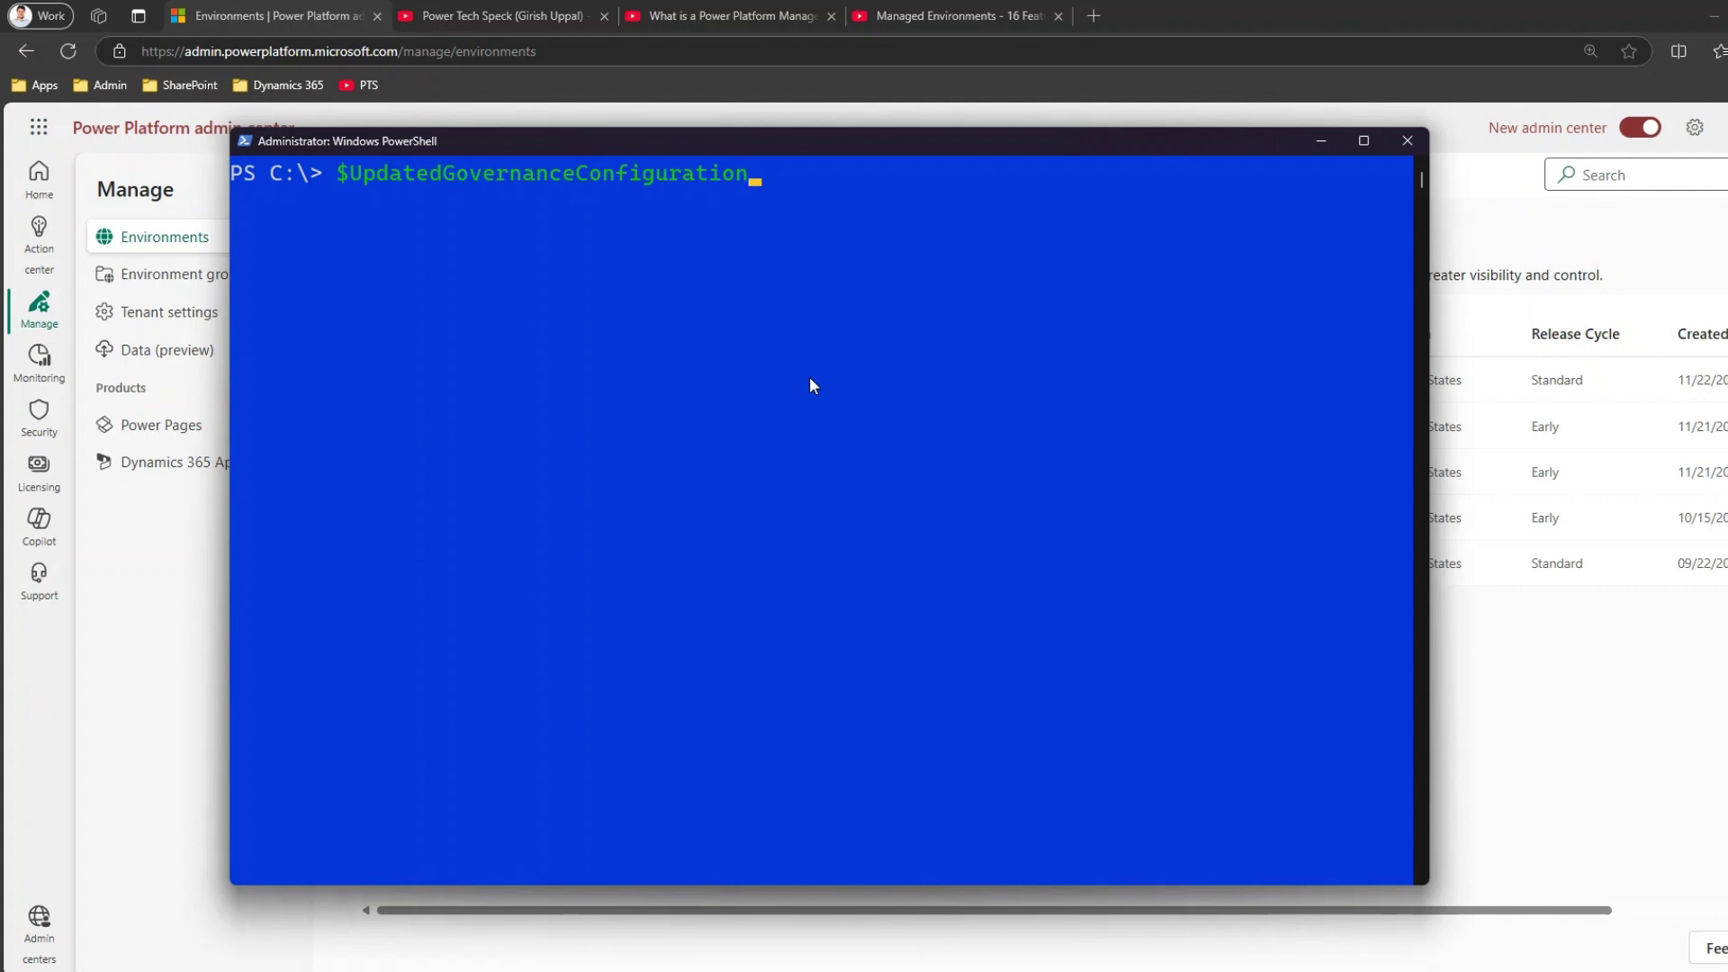
text(= [pscustomobject)
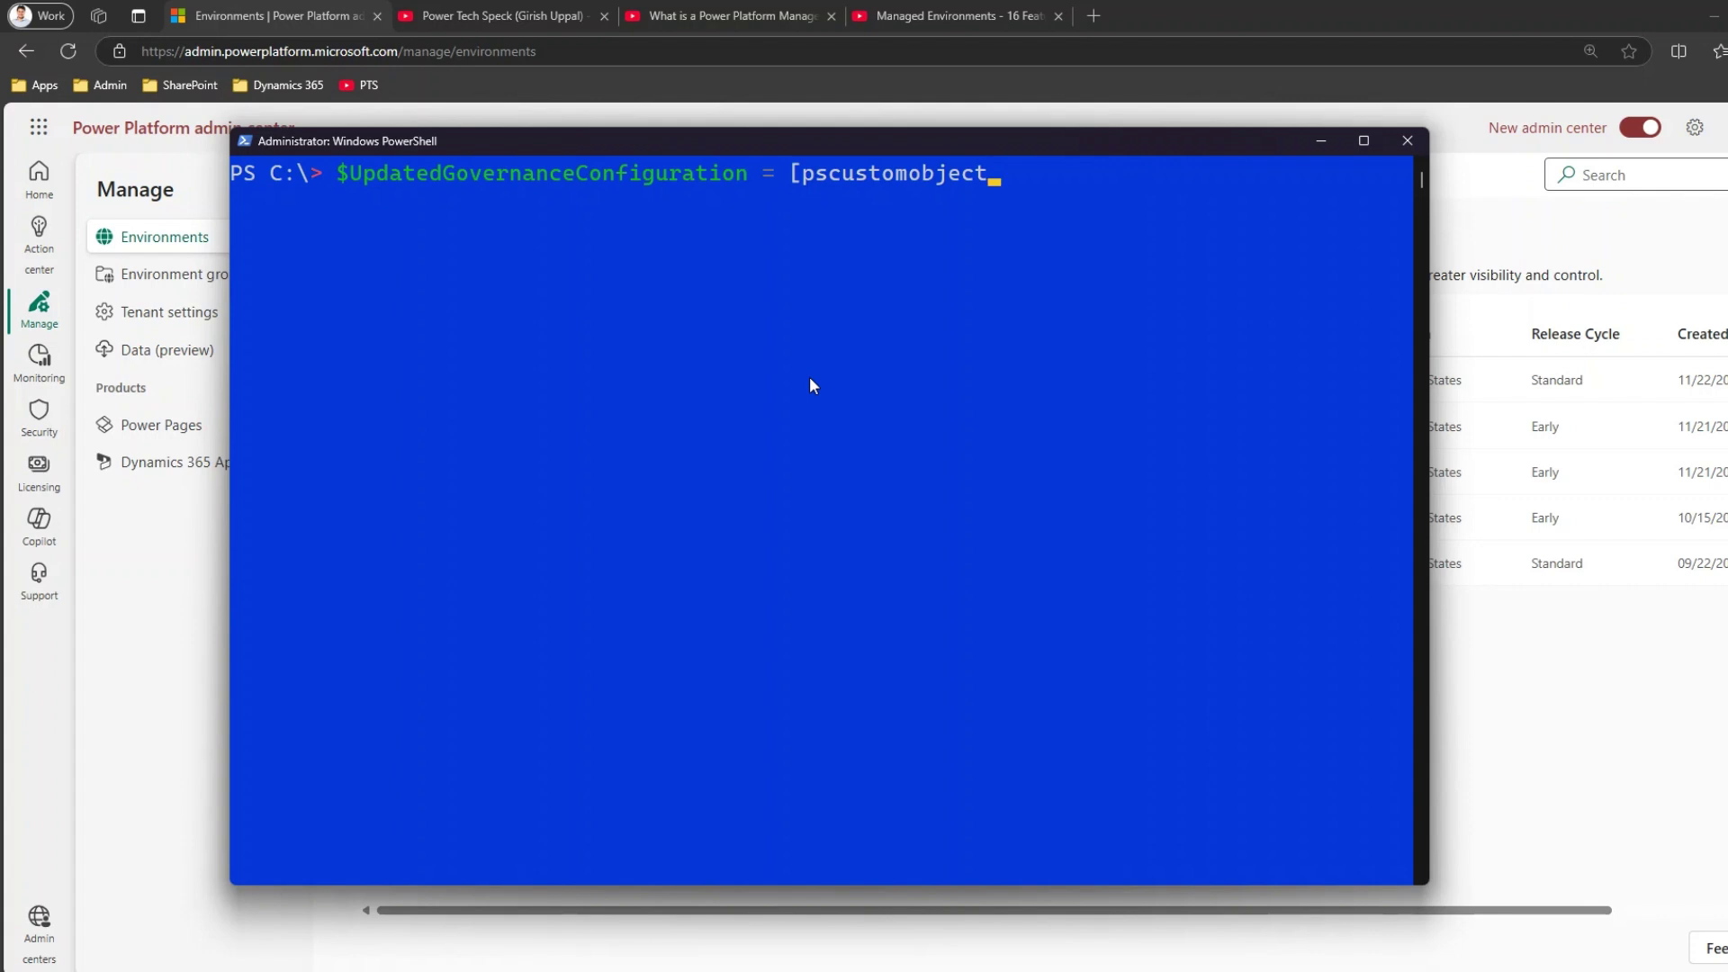
text(]@ { protectionle)
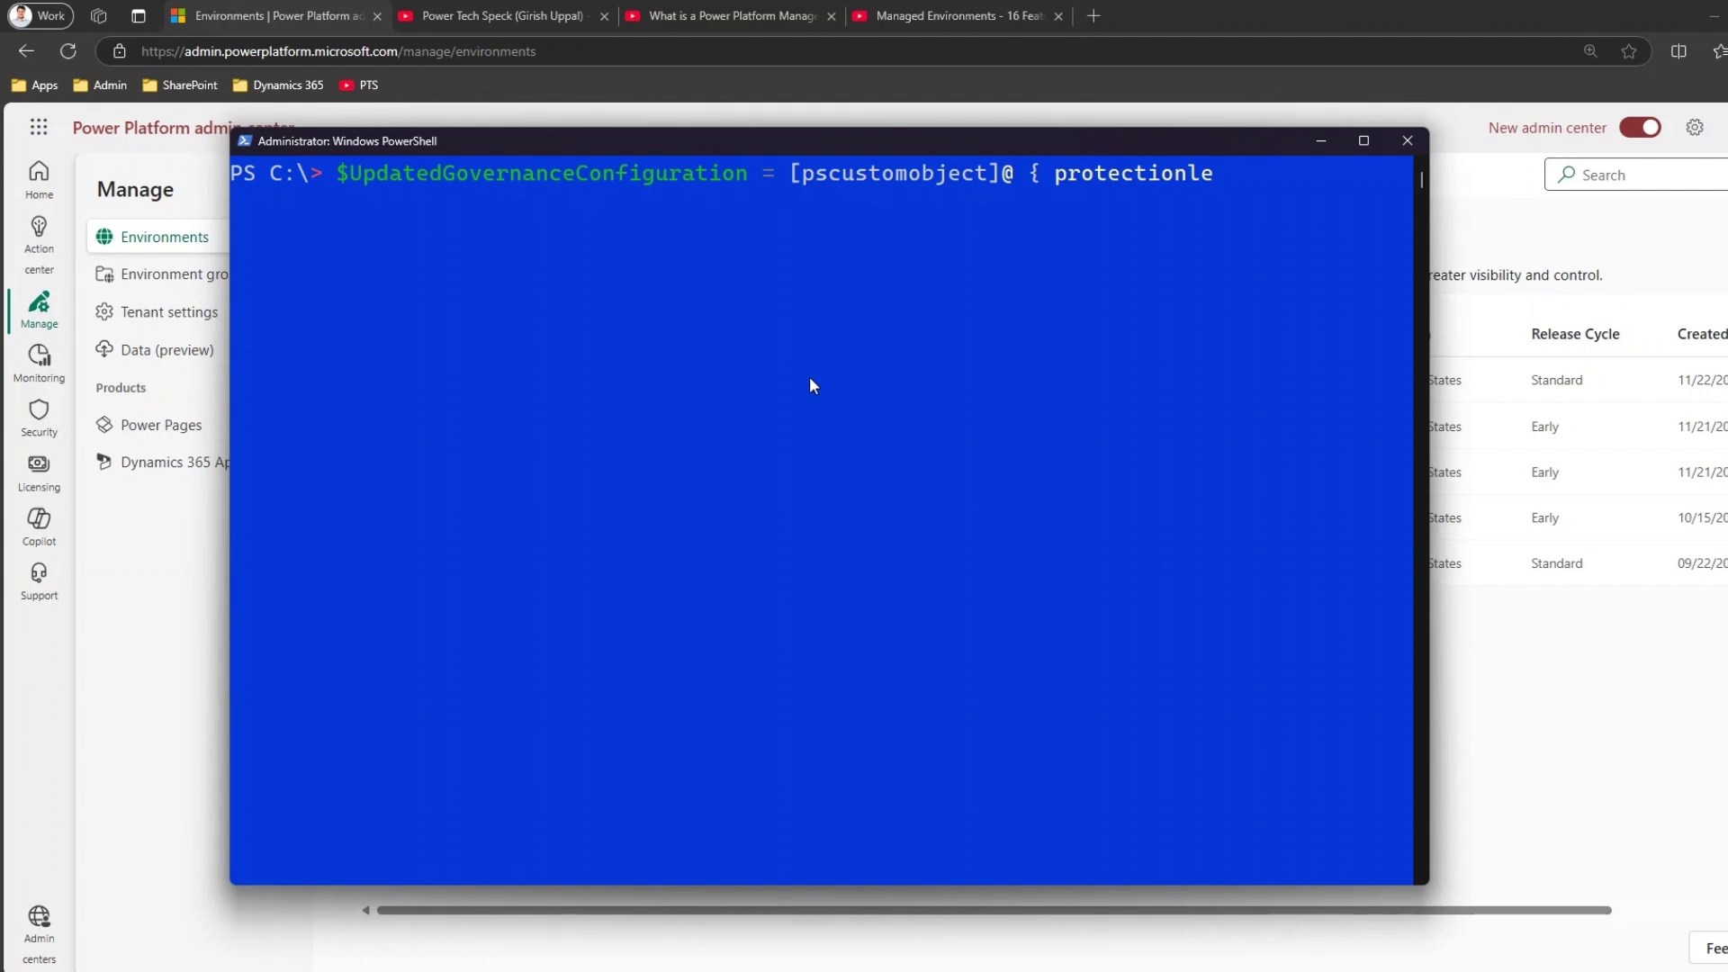
text(vel = "Basic" })
click(130, 607)
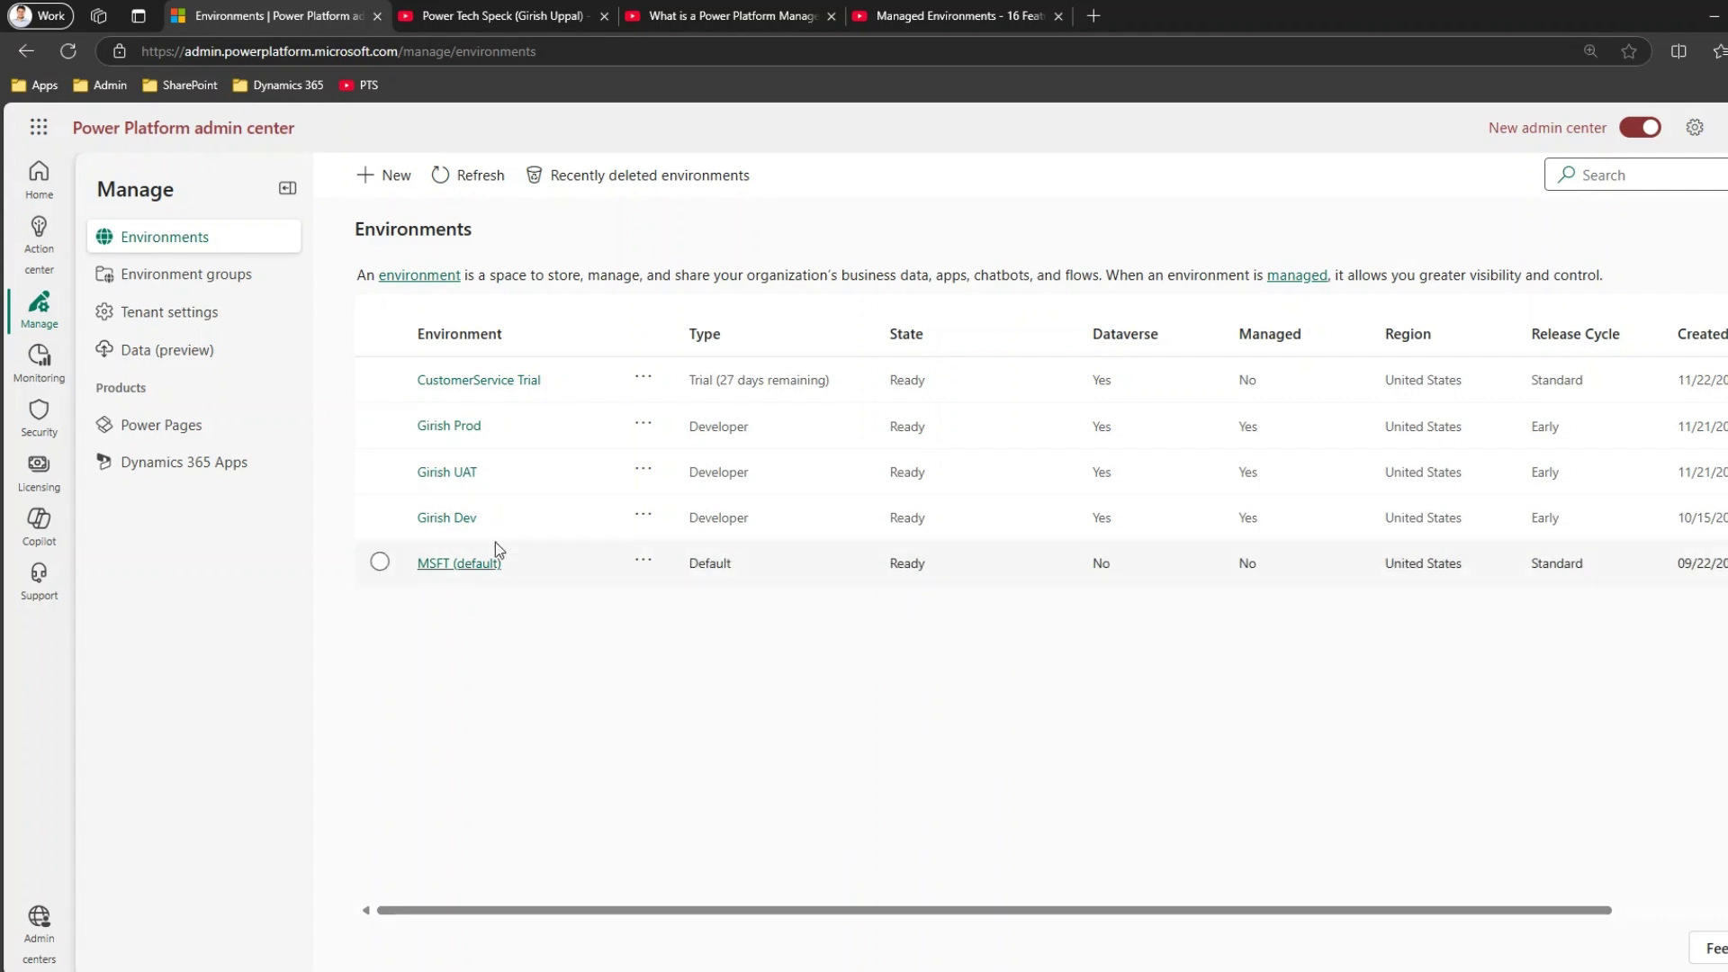
Mark up the Prod row and its Managed 'Yes' value on screen, then clear the markings
key(ctrl+2)
mouse_move(410, 412)
mouse_down()
mouse_move(515, 444)
mouse_move(1289, 445)
mouse_up()
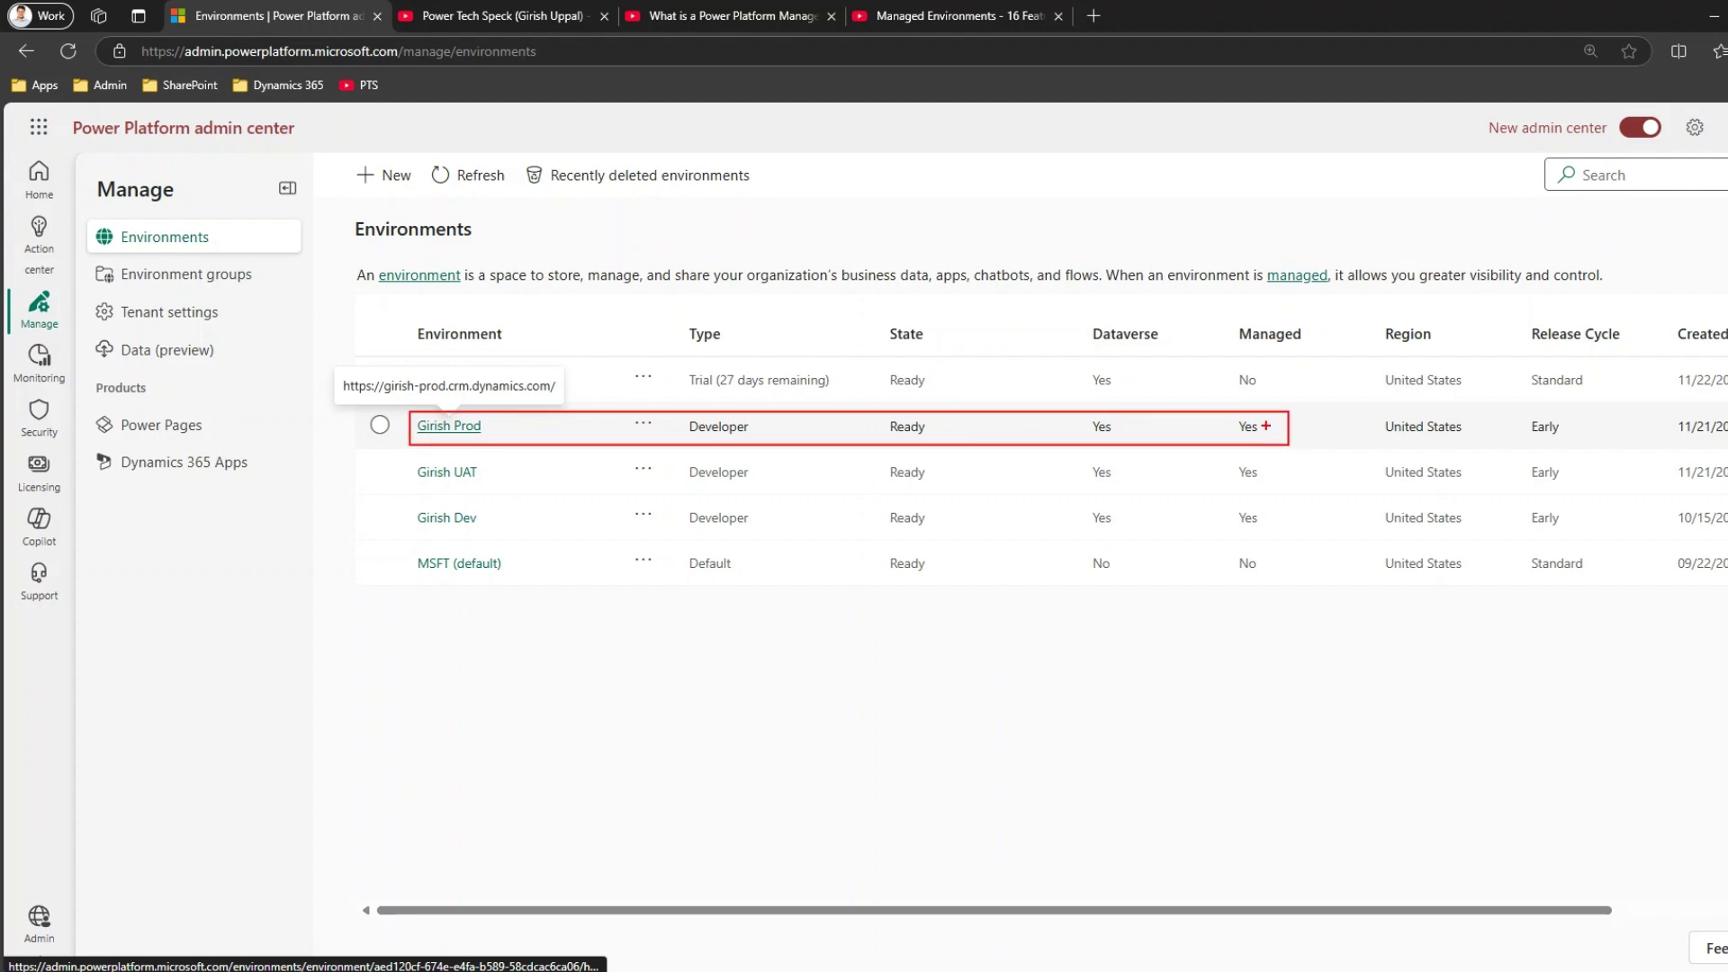
mouse_move(1250, 412)
mouse_down()
mouse_move(1246, 456)
mouse_move(1210, 423)
mouse_up()
key(Escape)
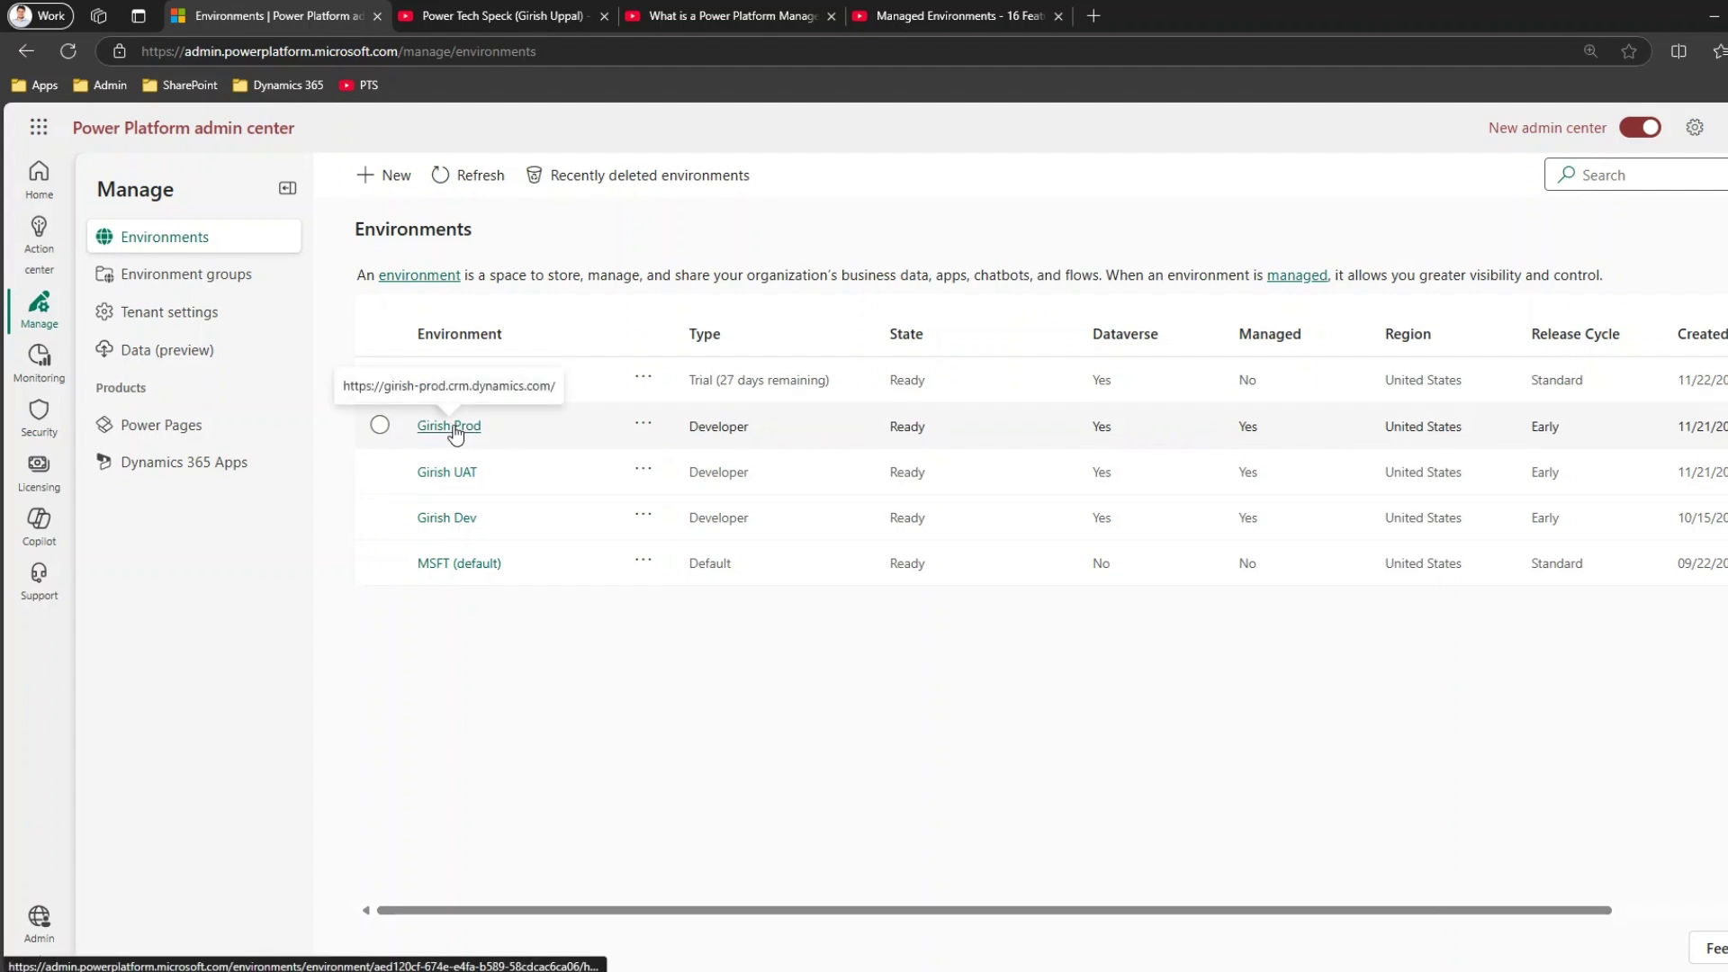
Open the Prod environment's details page and select its Environment ID
click(450, 426)
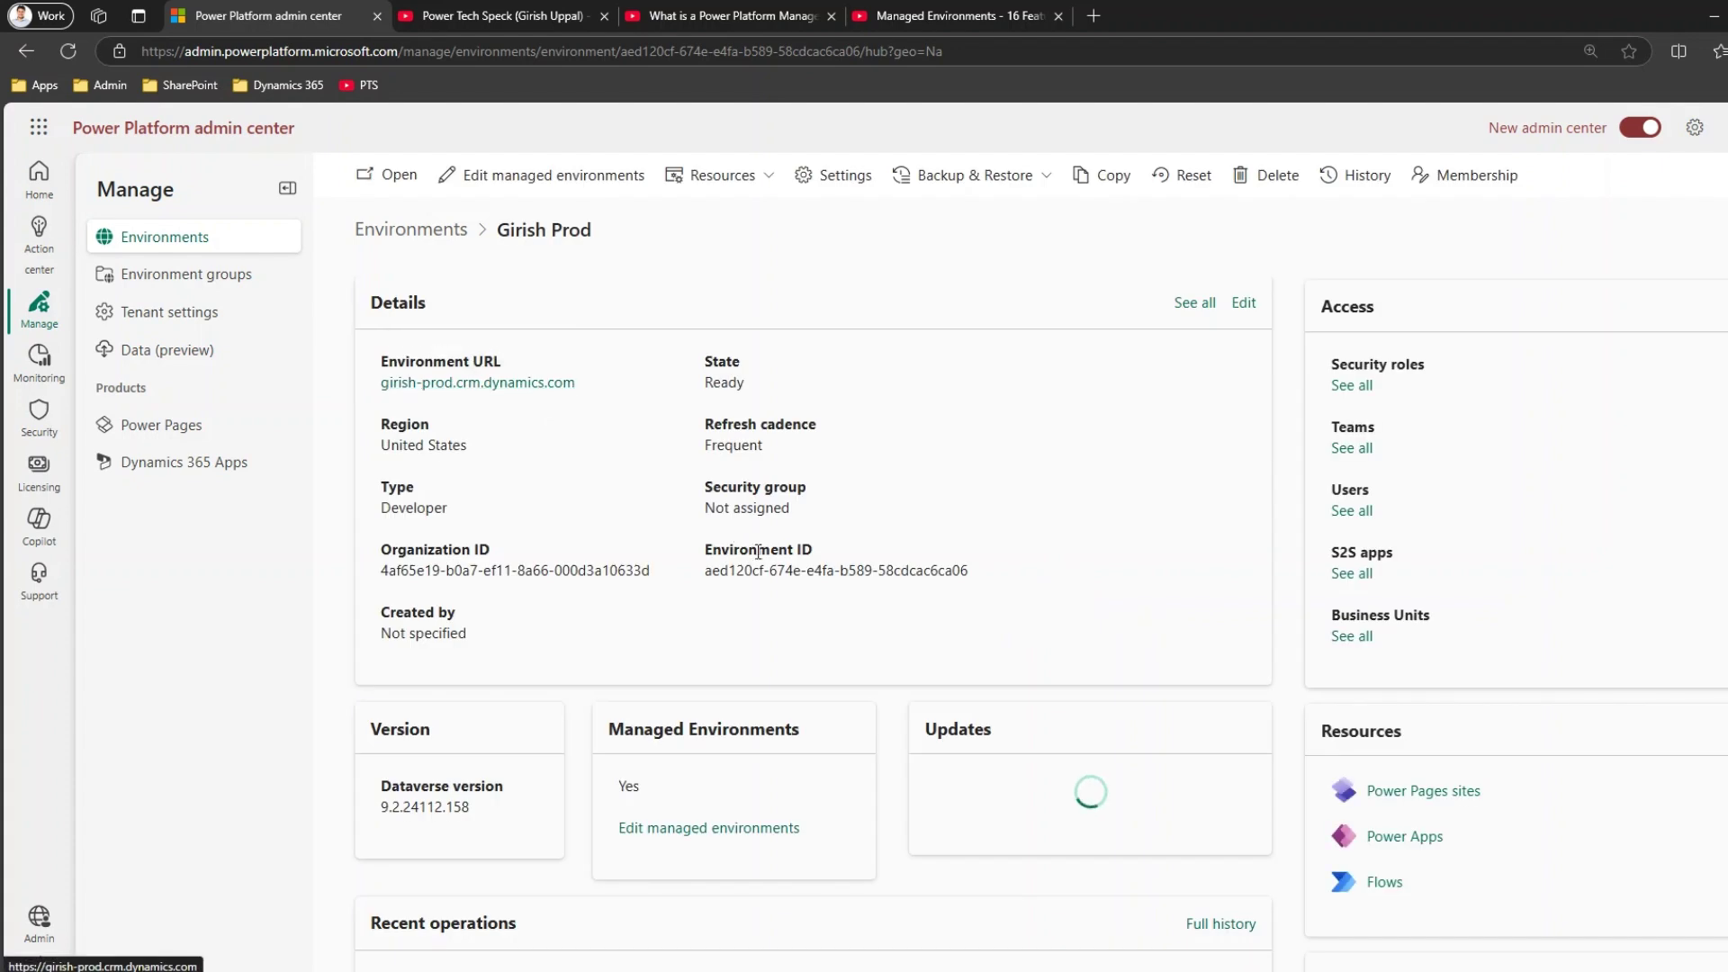
drag(704, 571, 968, 571)
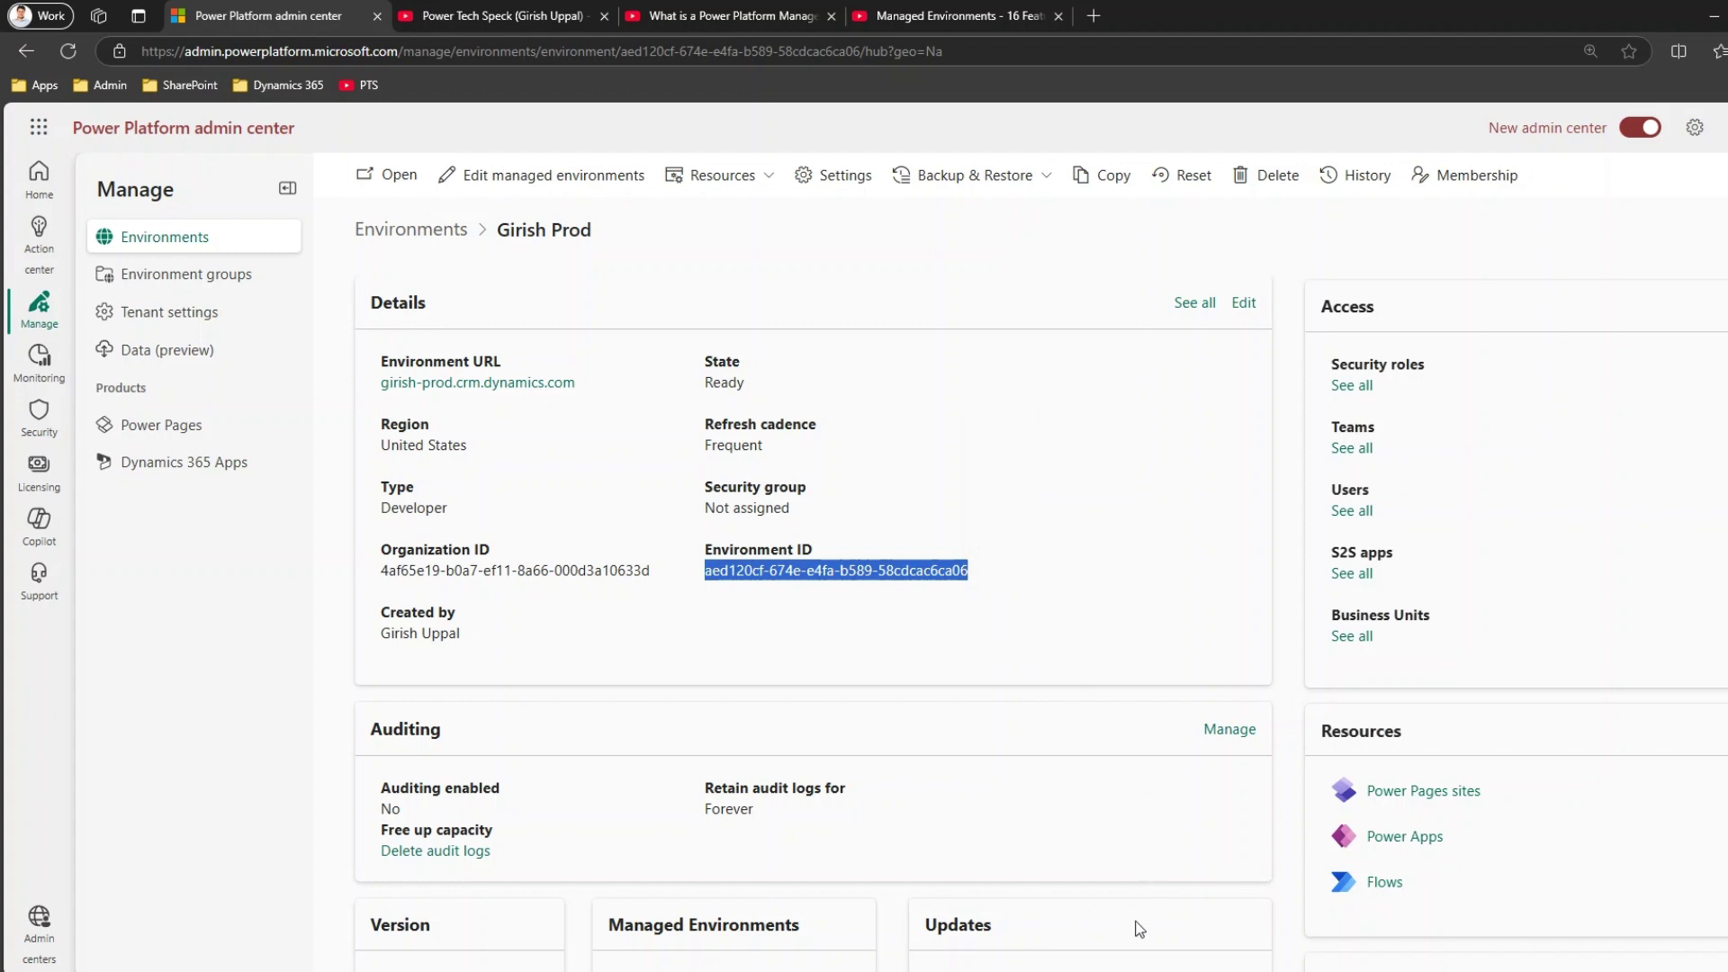
mouse_move(1161, 968)
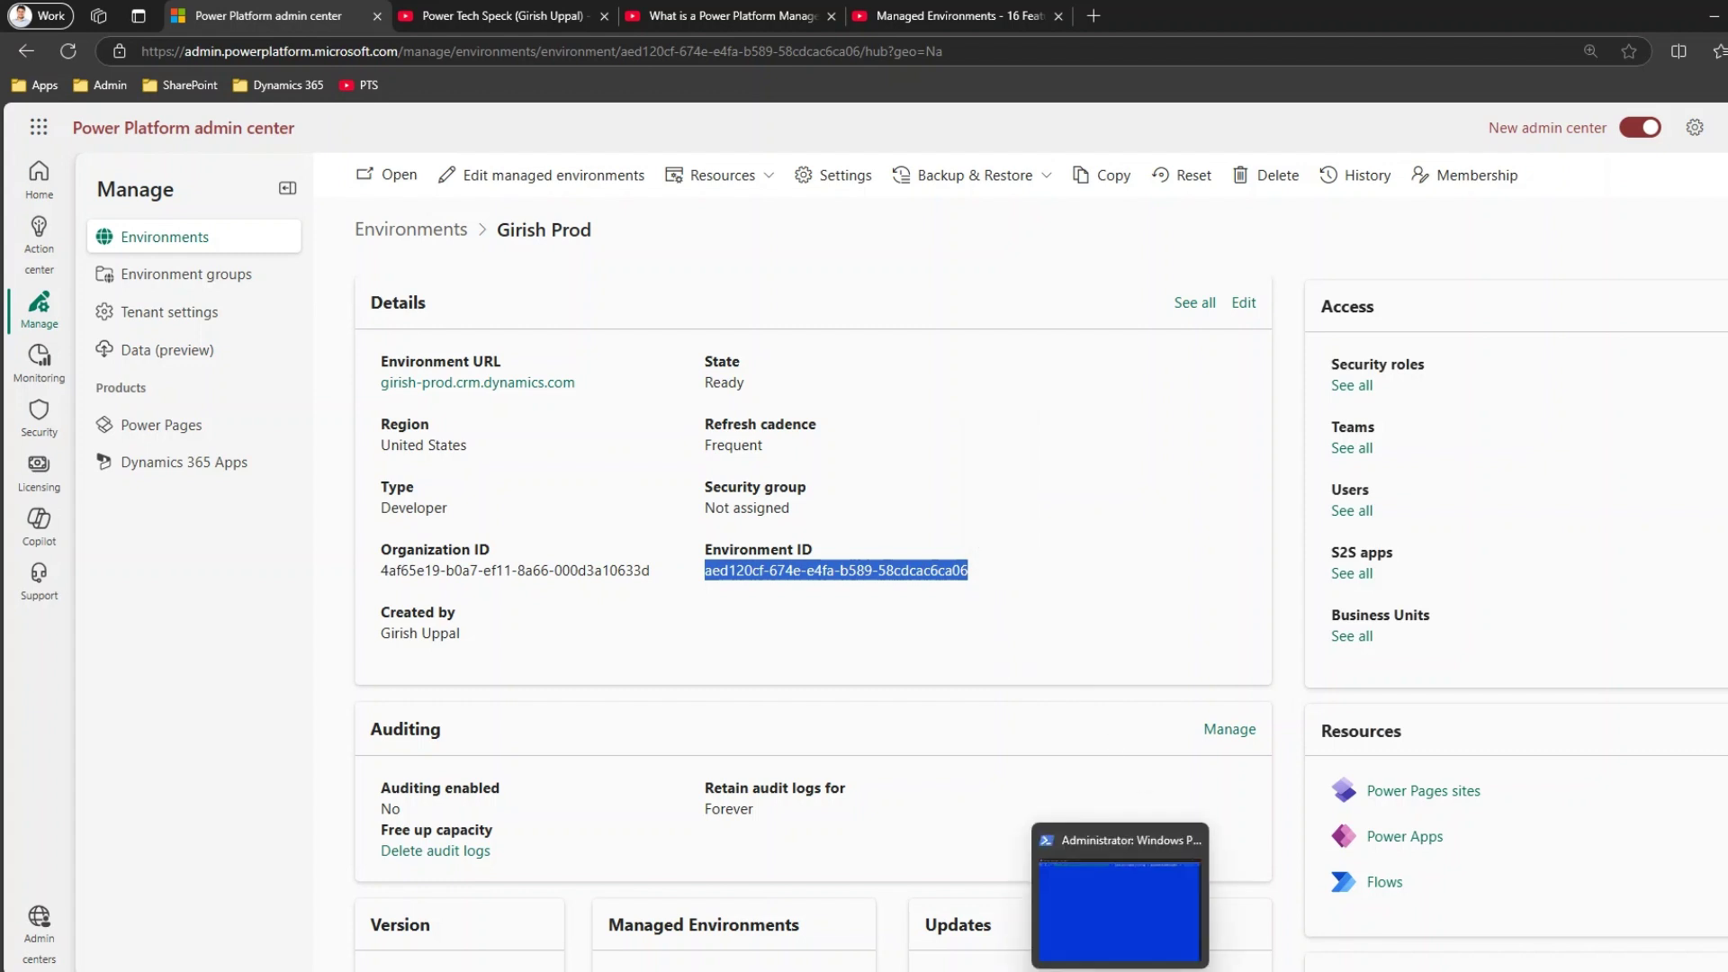
click(1120, 909)
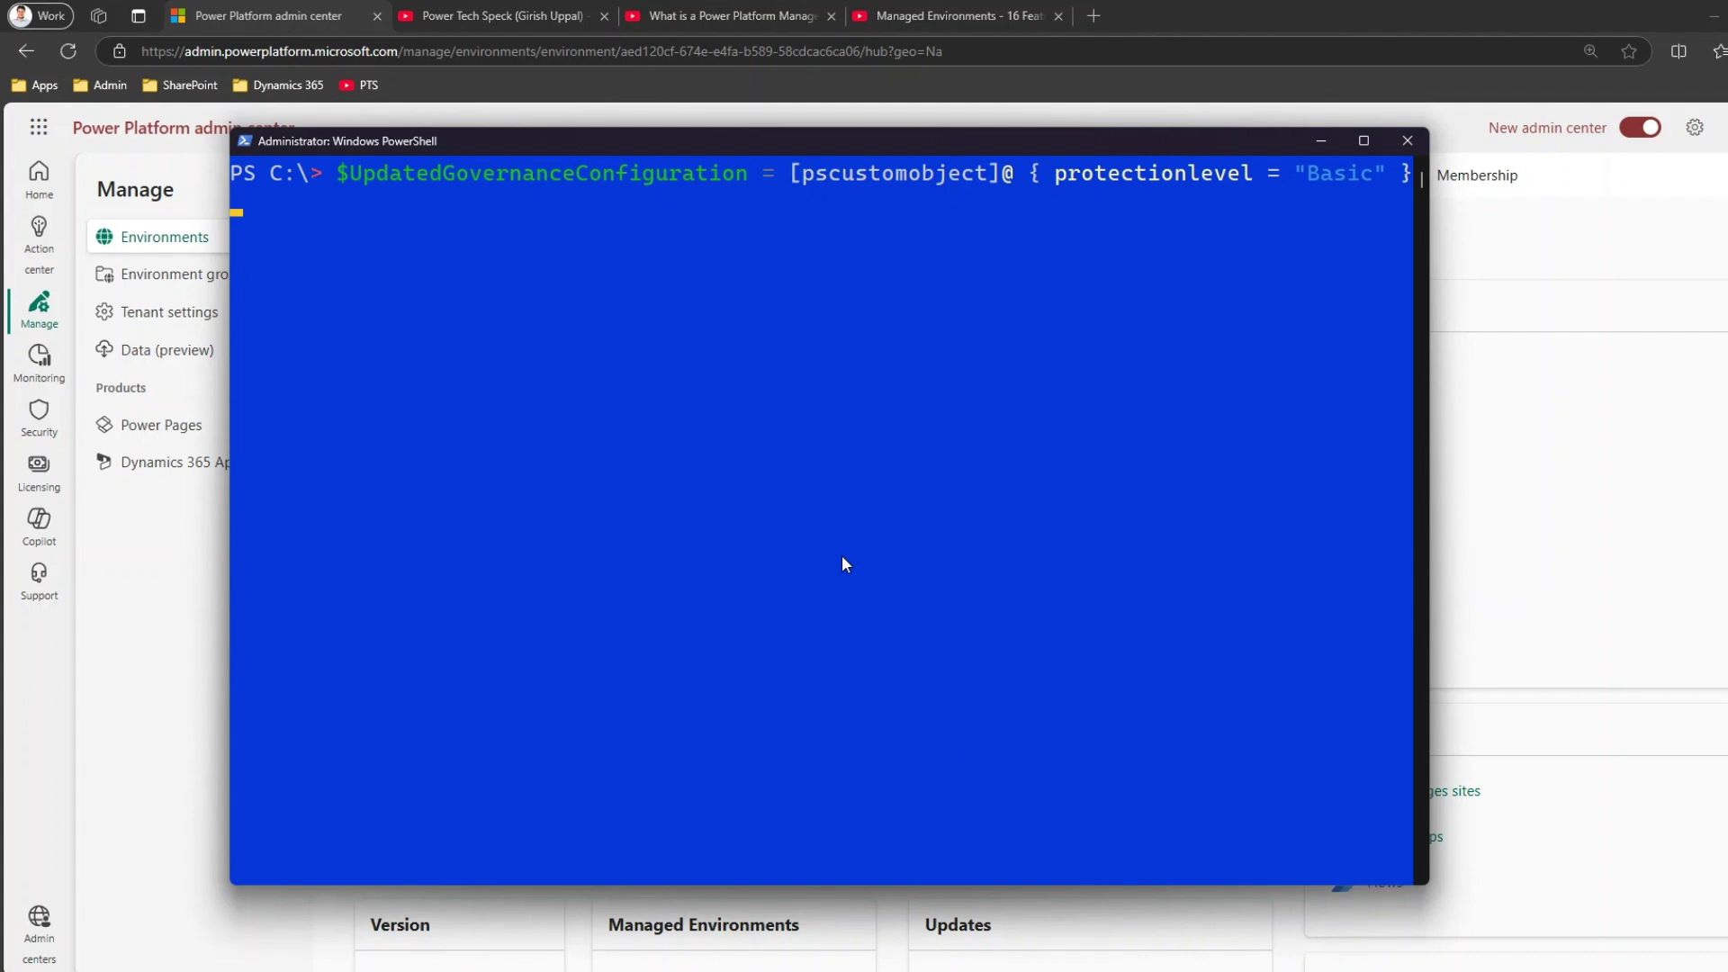
Maximize PowerShell and run the line setting $UpdatedGovernanceConfiguration's protectionlevel to "Basic"
click(703, 219)
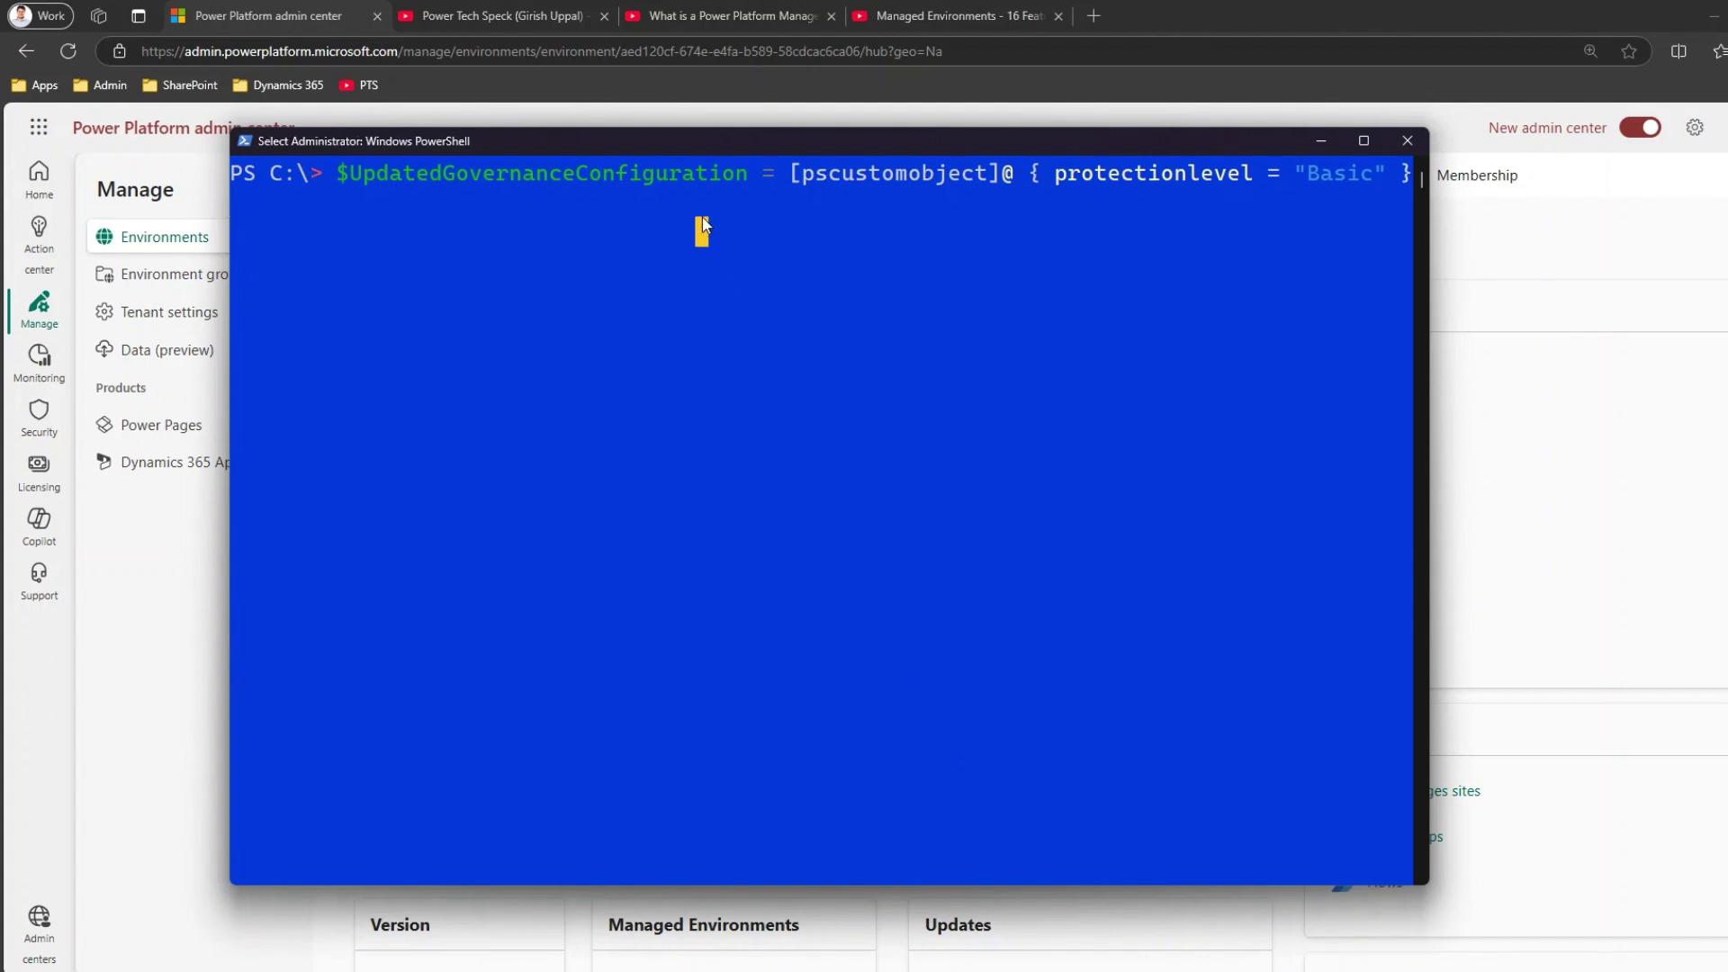
key(alt+Return)
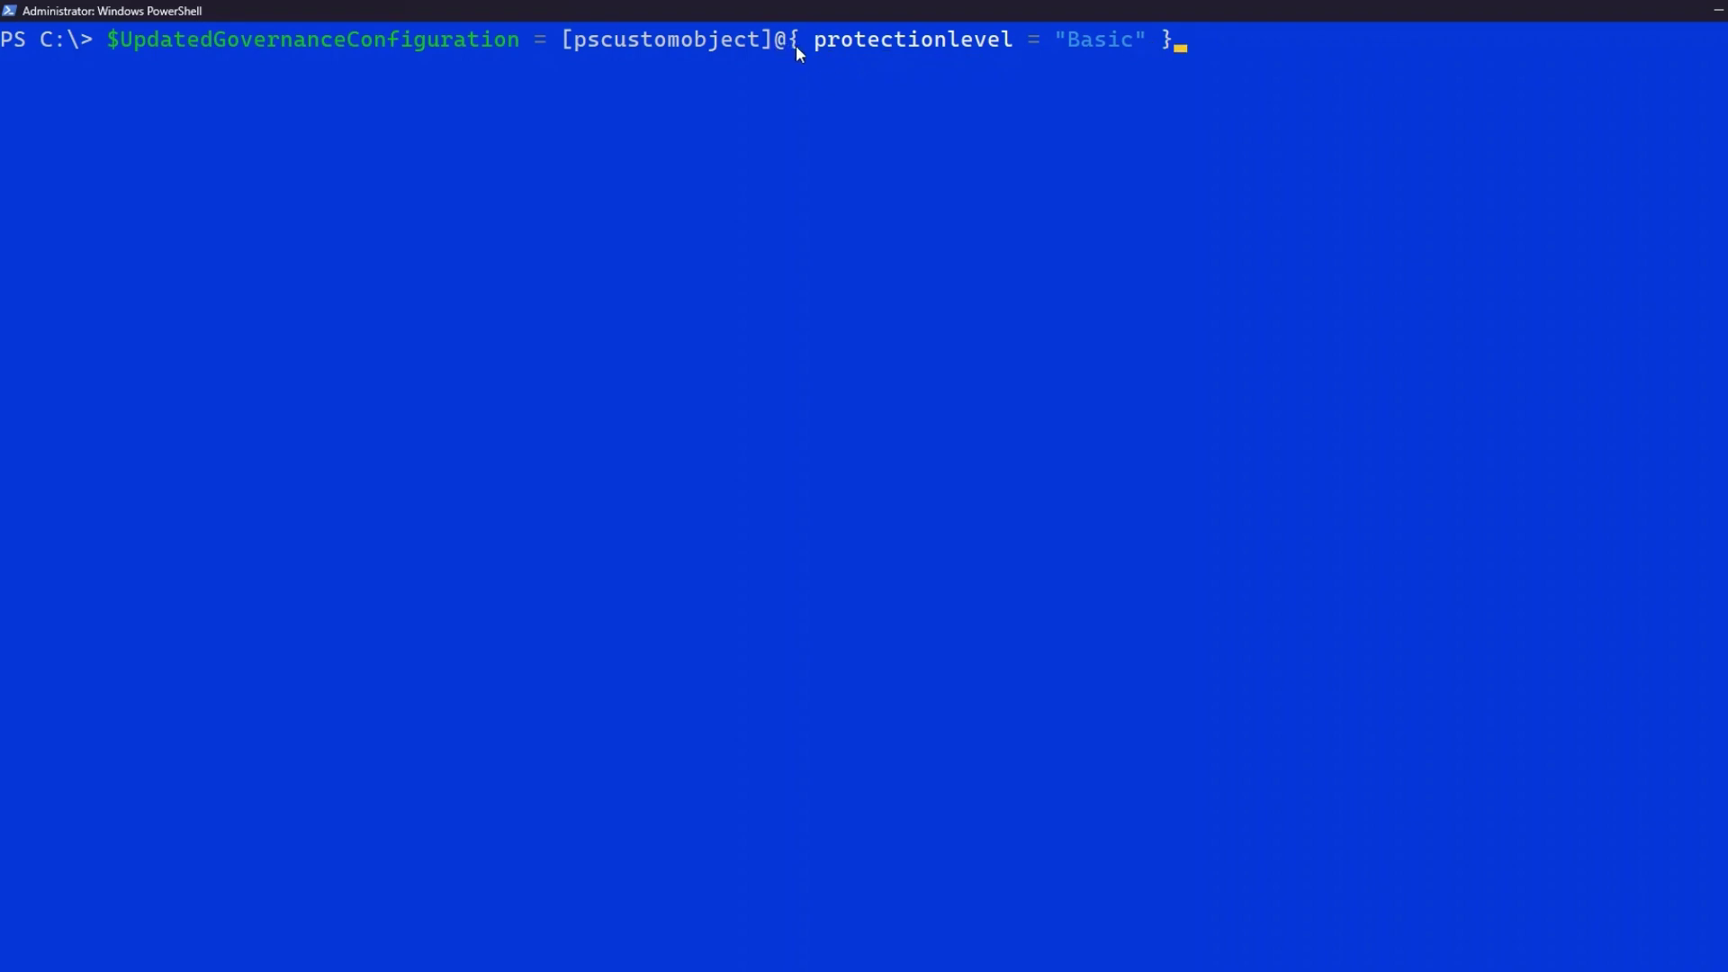
click(1213, 46)
key(Escape)
click(1239, 68)
key(Escape)
click(1186, 95)
click(1101, 59)
click(1110, 41)
key(Escape)
click(1181, 94)
text(c)
key(Return)
Print $UpdatedGovernanceConfiguration to confirm protectionlevel holds Basic
text($Update)
key(Tab)
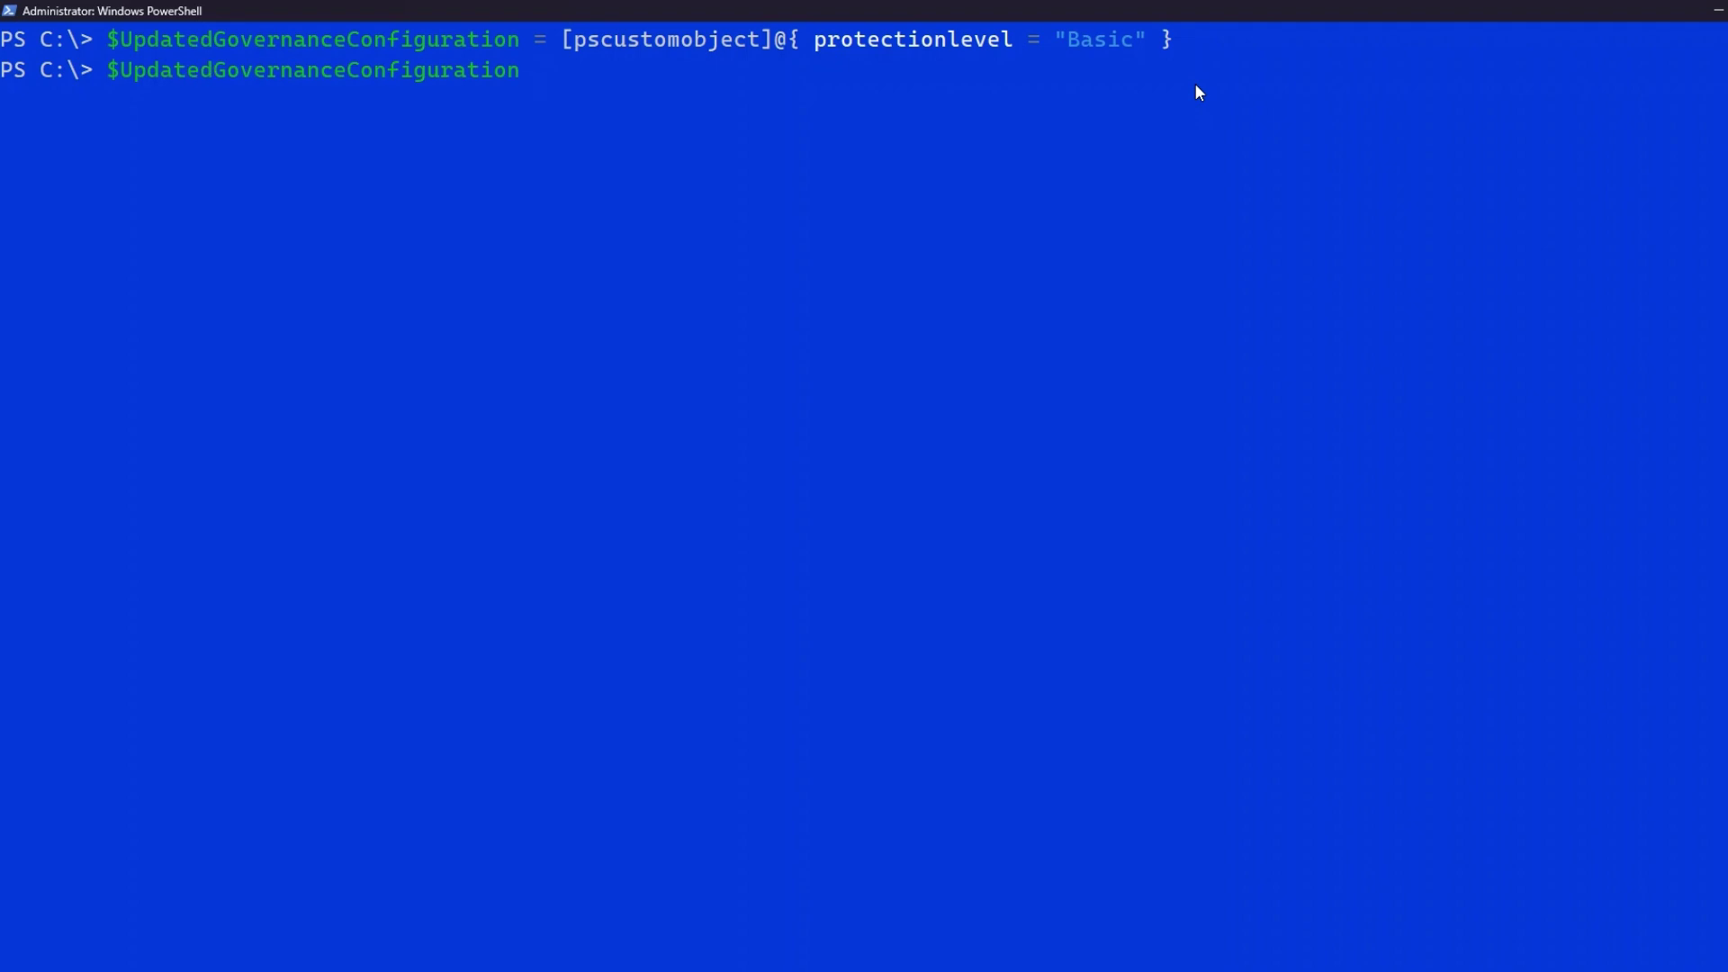
key(Return)
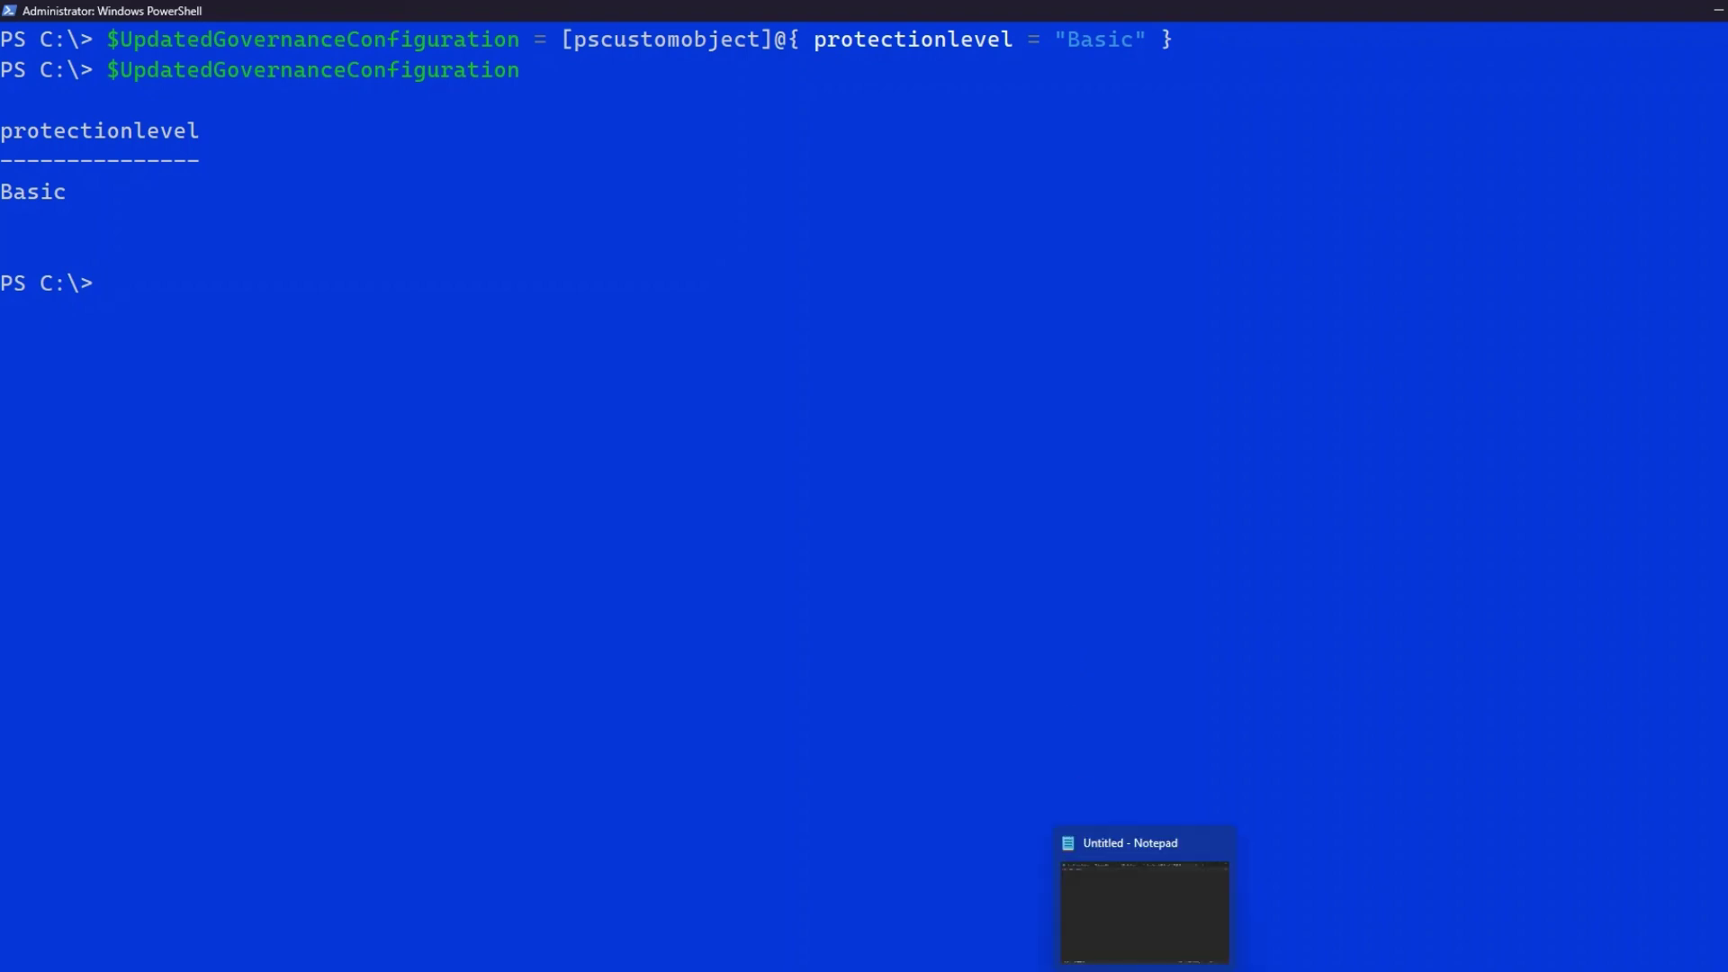
In Notepad, write Set-AdminPowerAppEnvironmentGovernanceConfiguration, -EnvironmentName and -UpdatedGovernanceConfiguration $UpdatedGovernanceConfiguration on three lines
click(1143, 909)
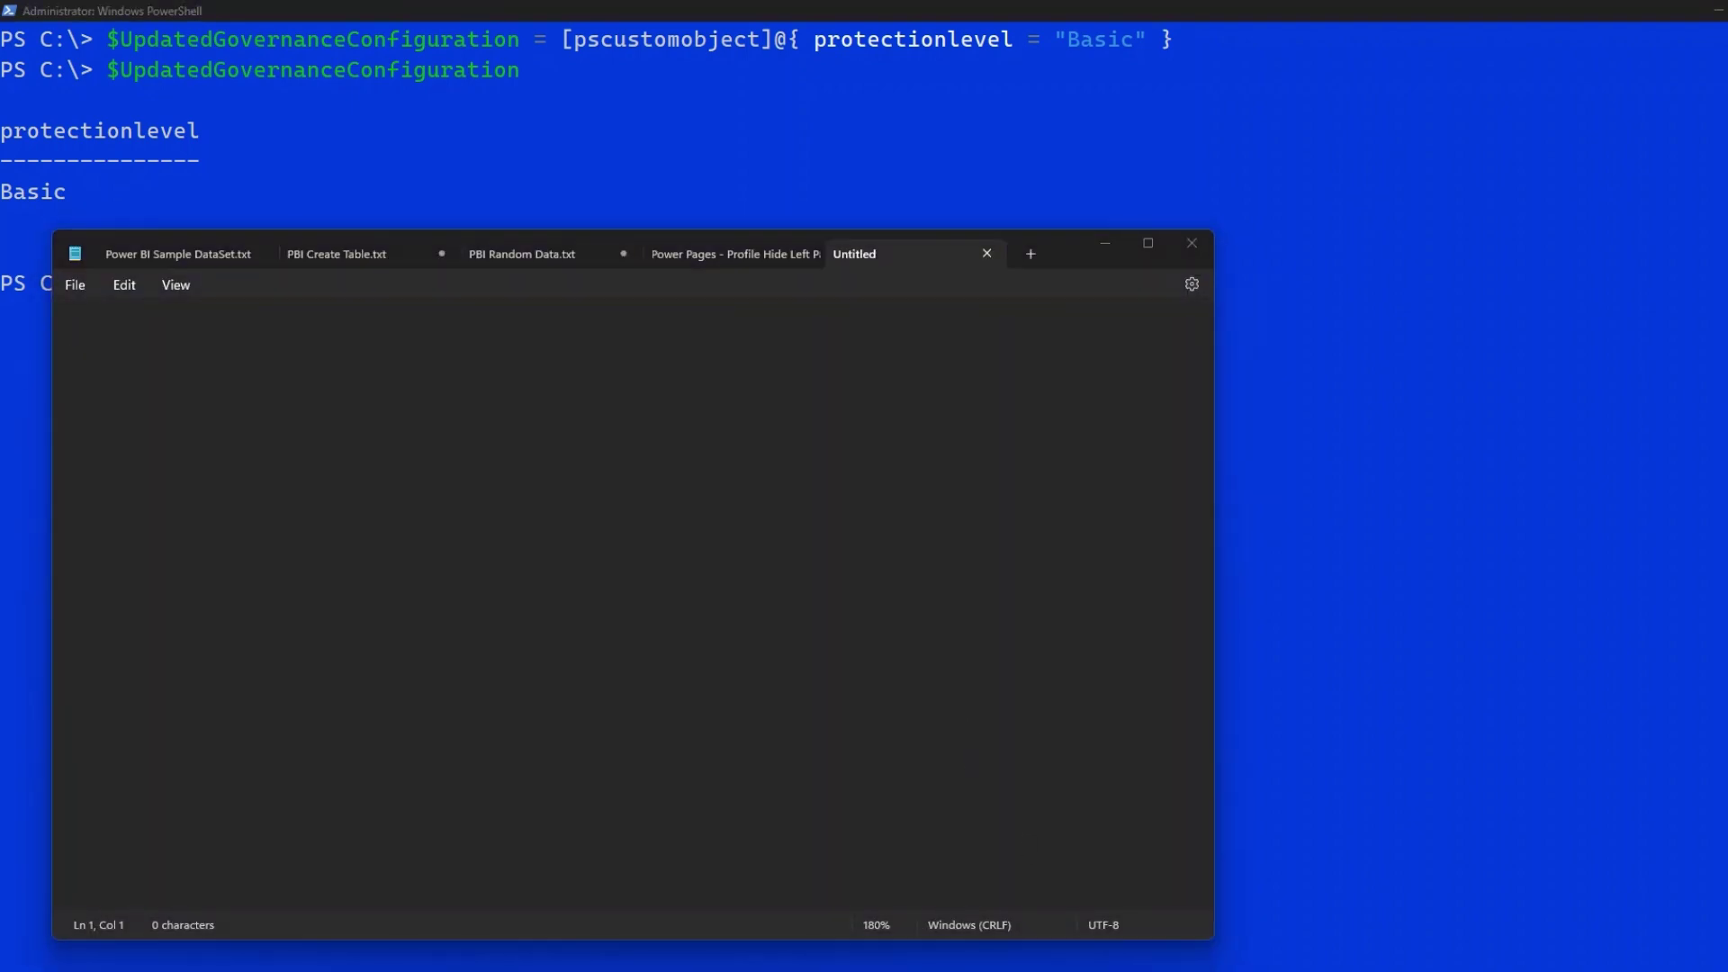
click(509, 534)
text(Set-A)
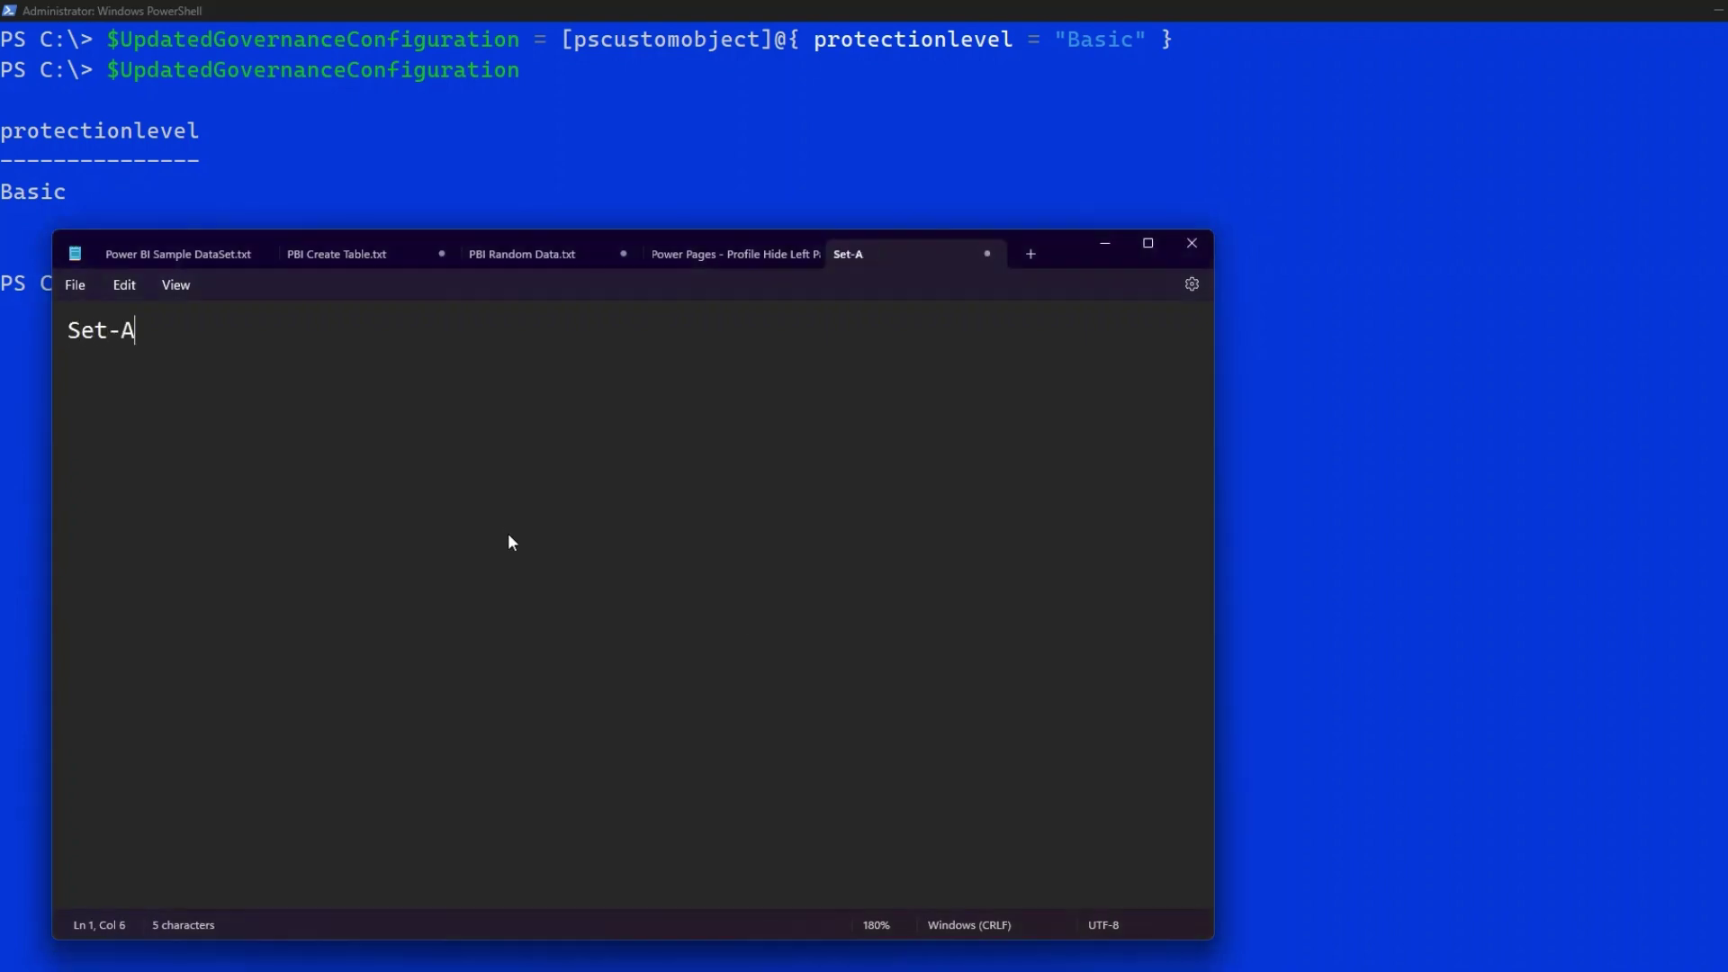
text(dminPowerApp)
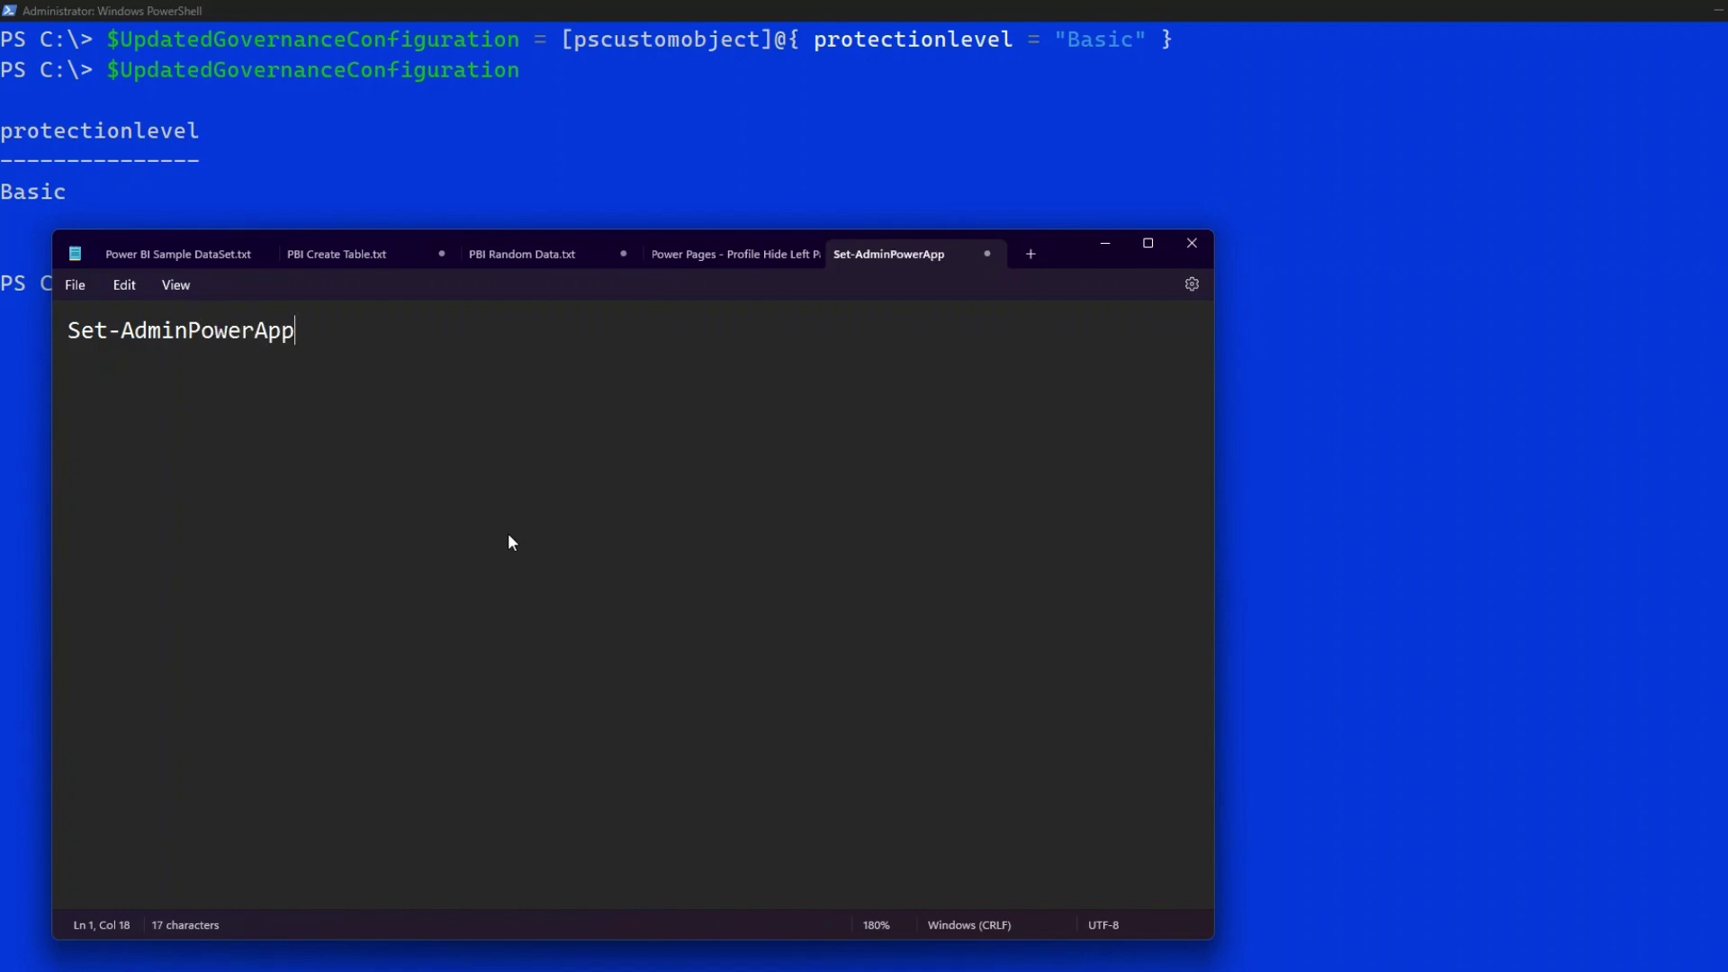
text(Environment)
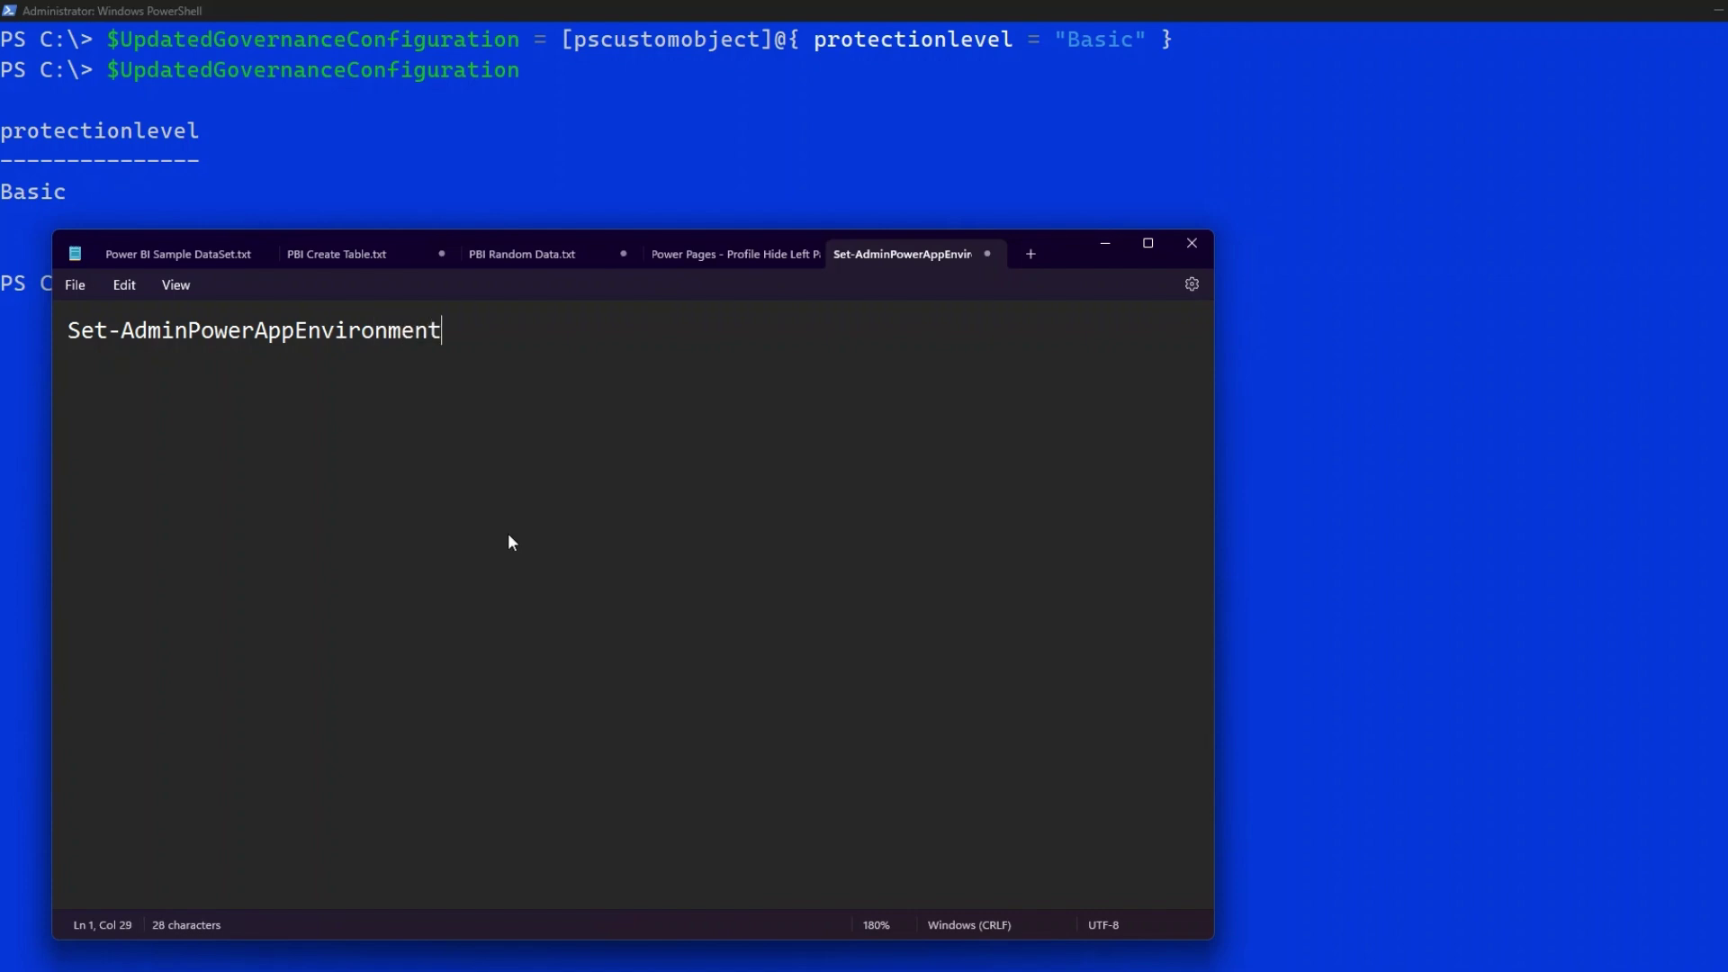
text(GovernanceConf)
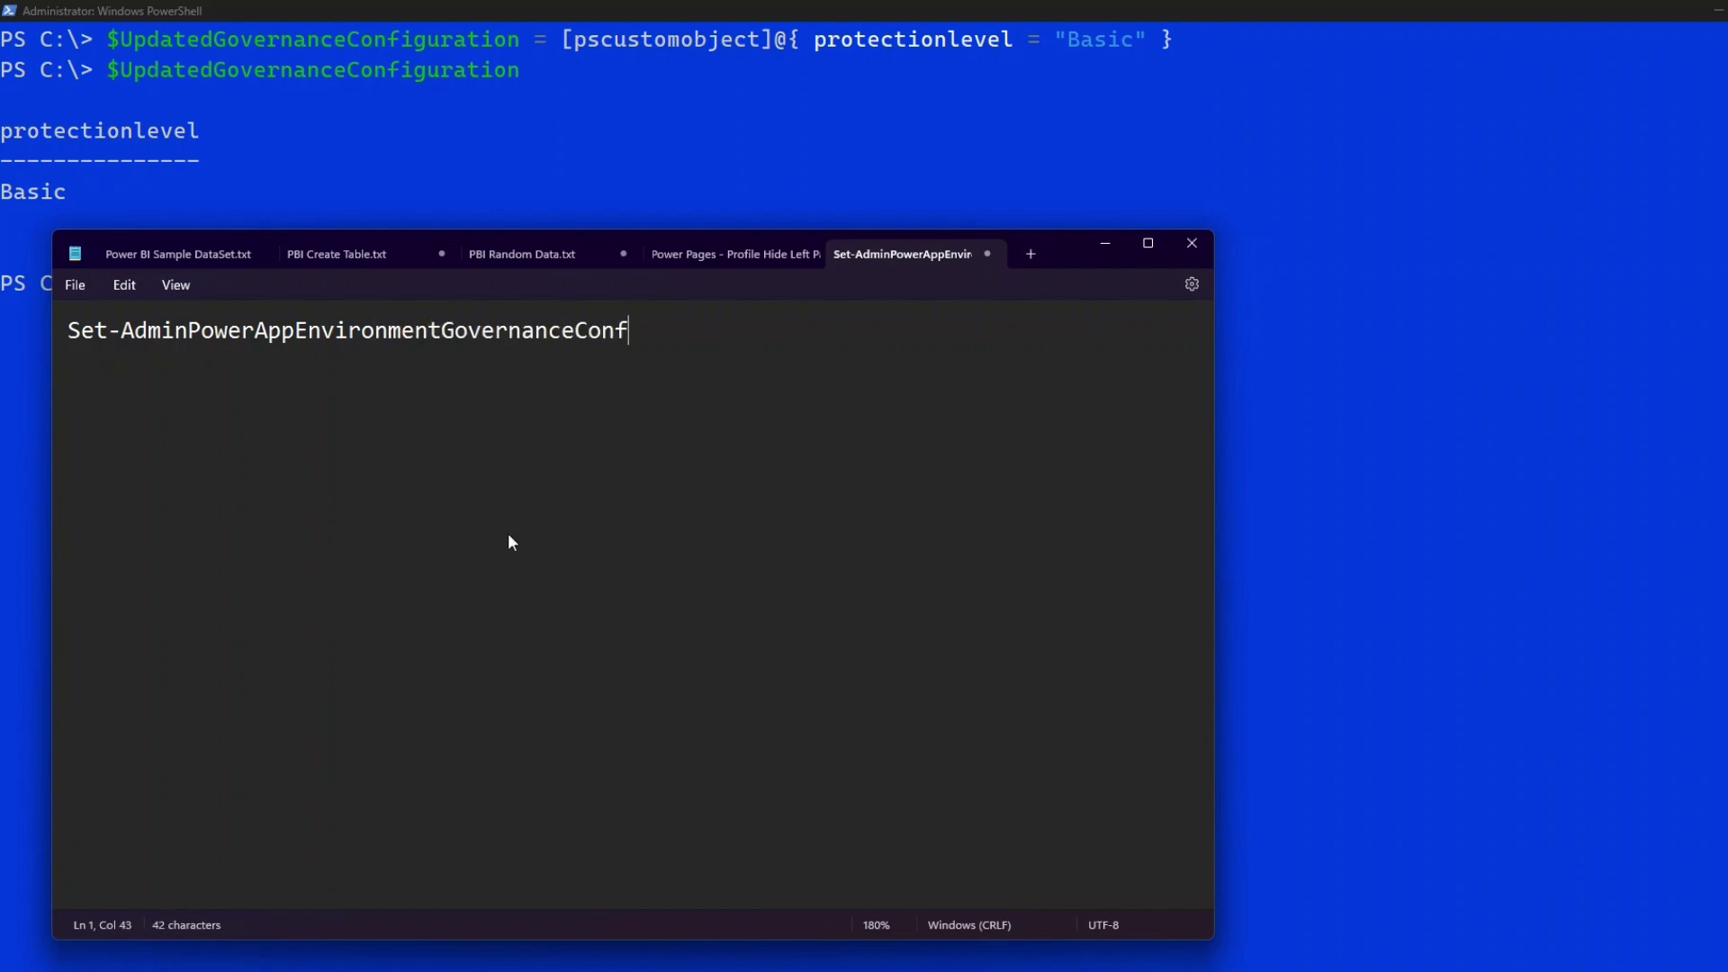
text(iguration)
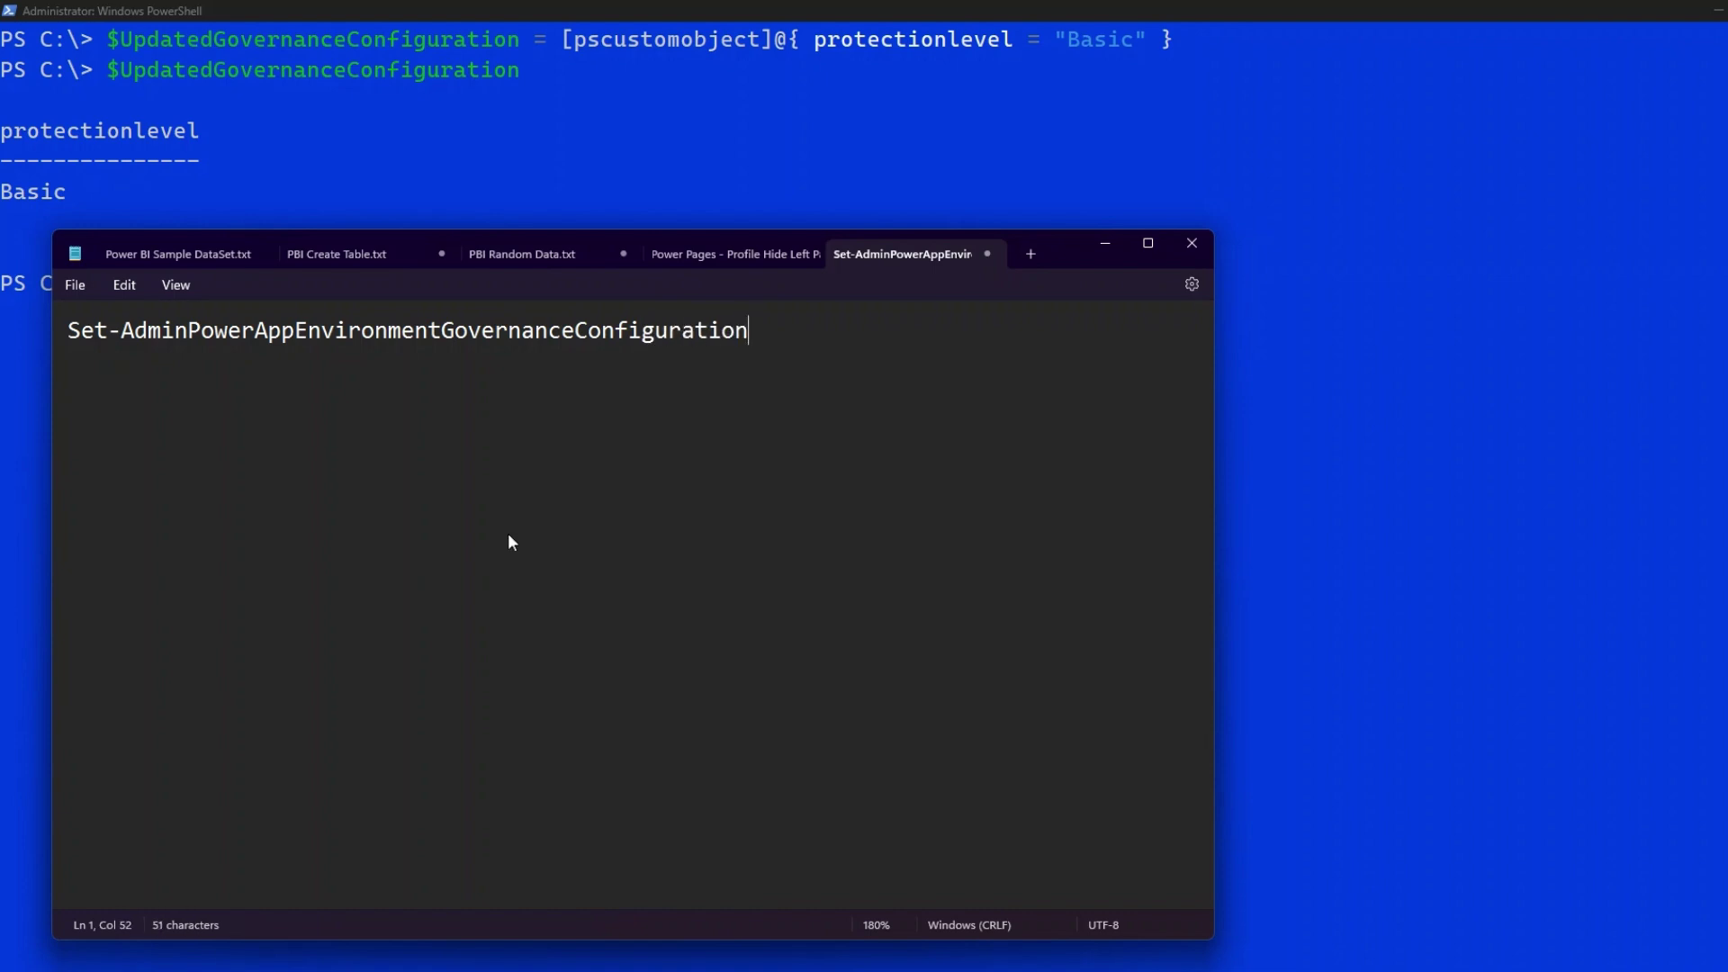
key(Return)
text(-)
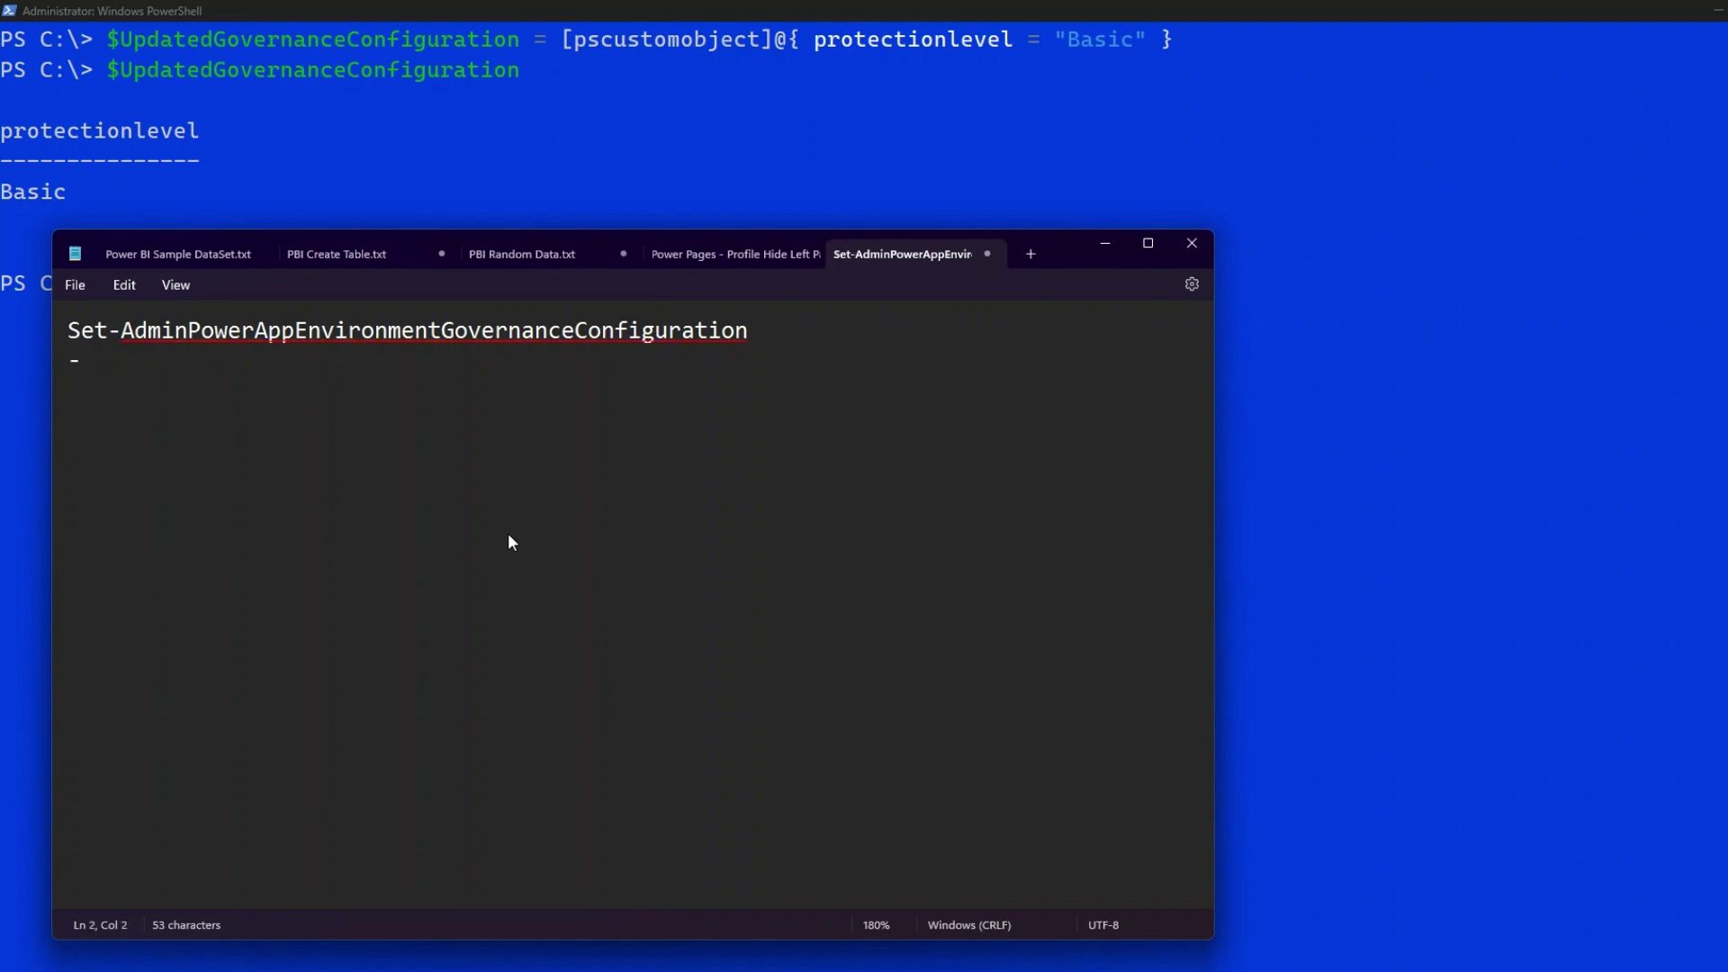
text(EnvironmentName)
key(Return)
text(-Updat)
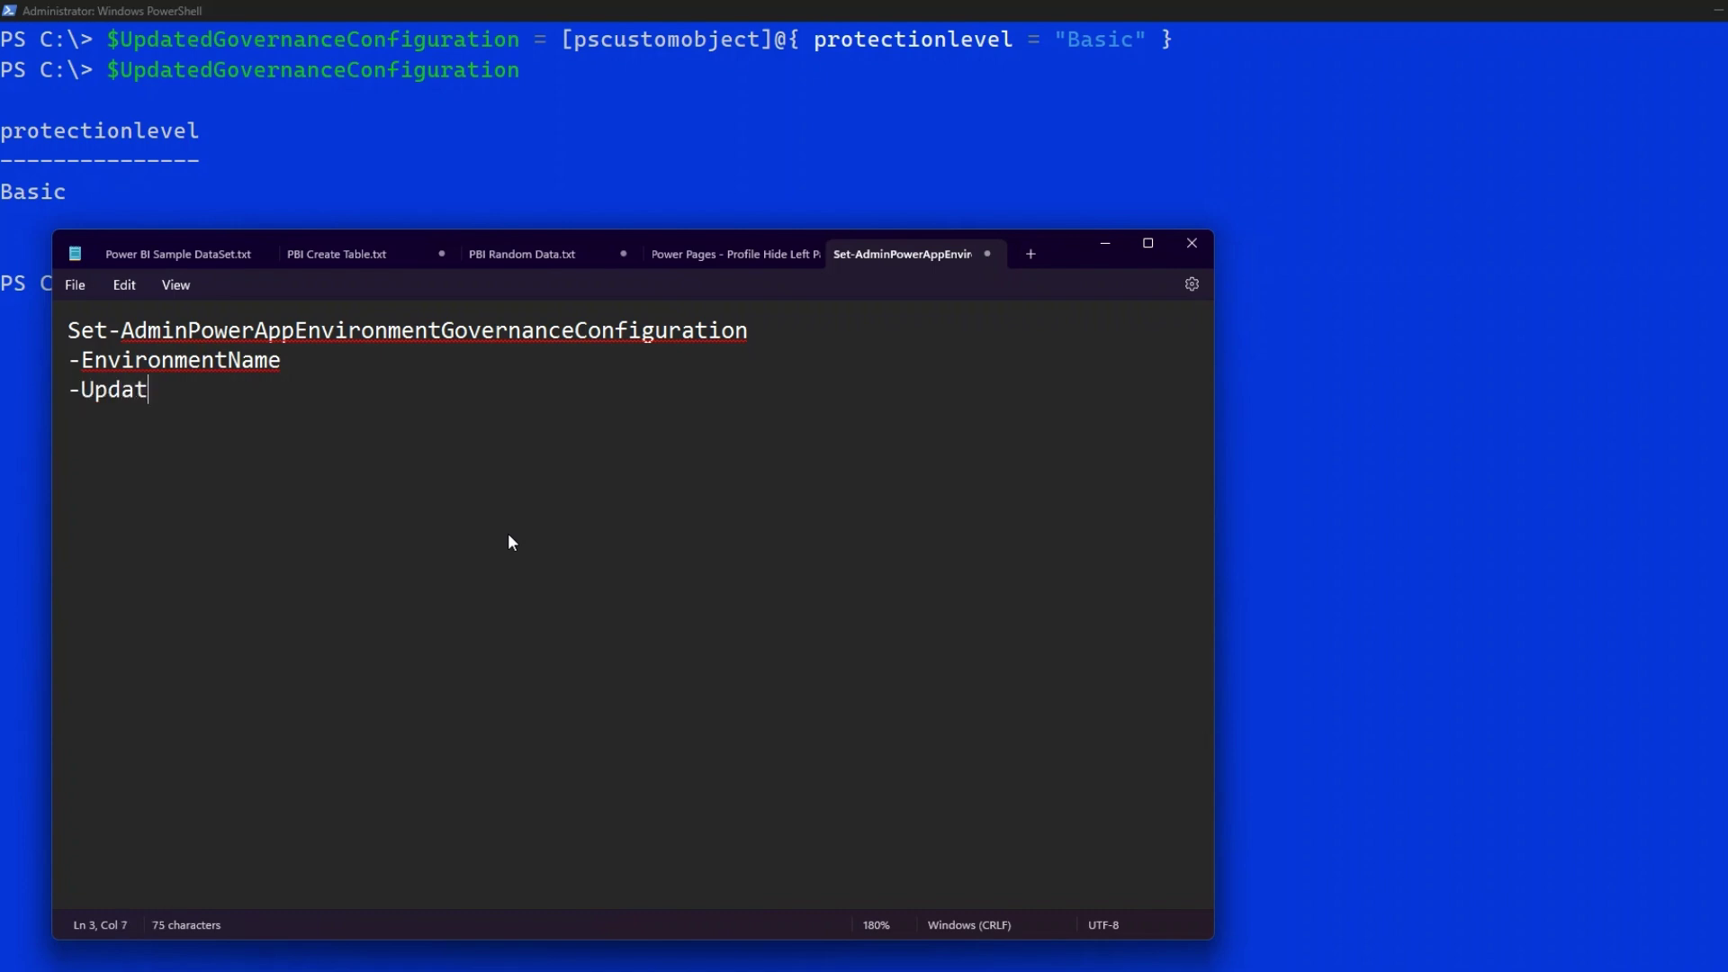
text(edGovernanc)
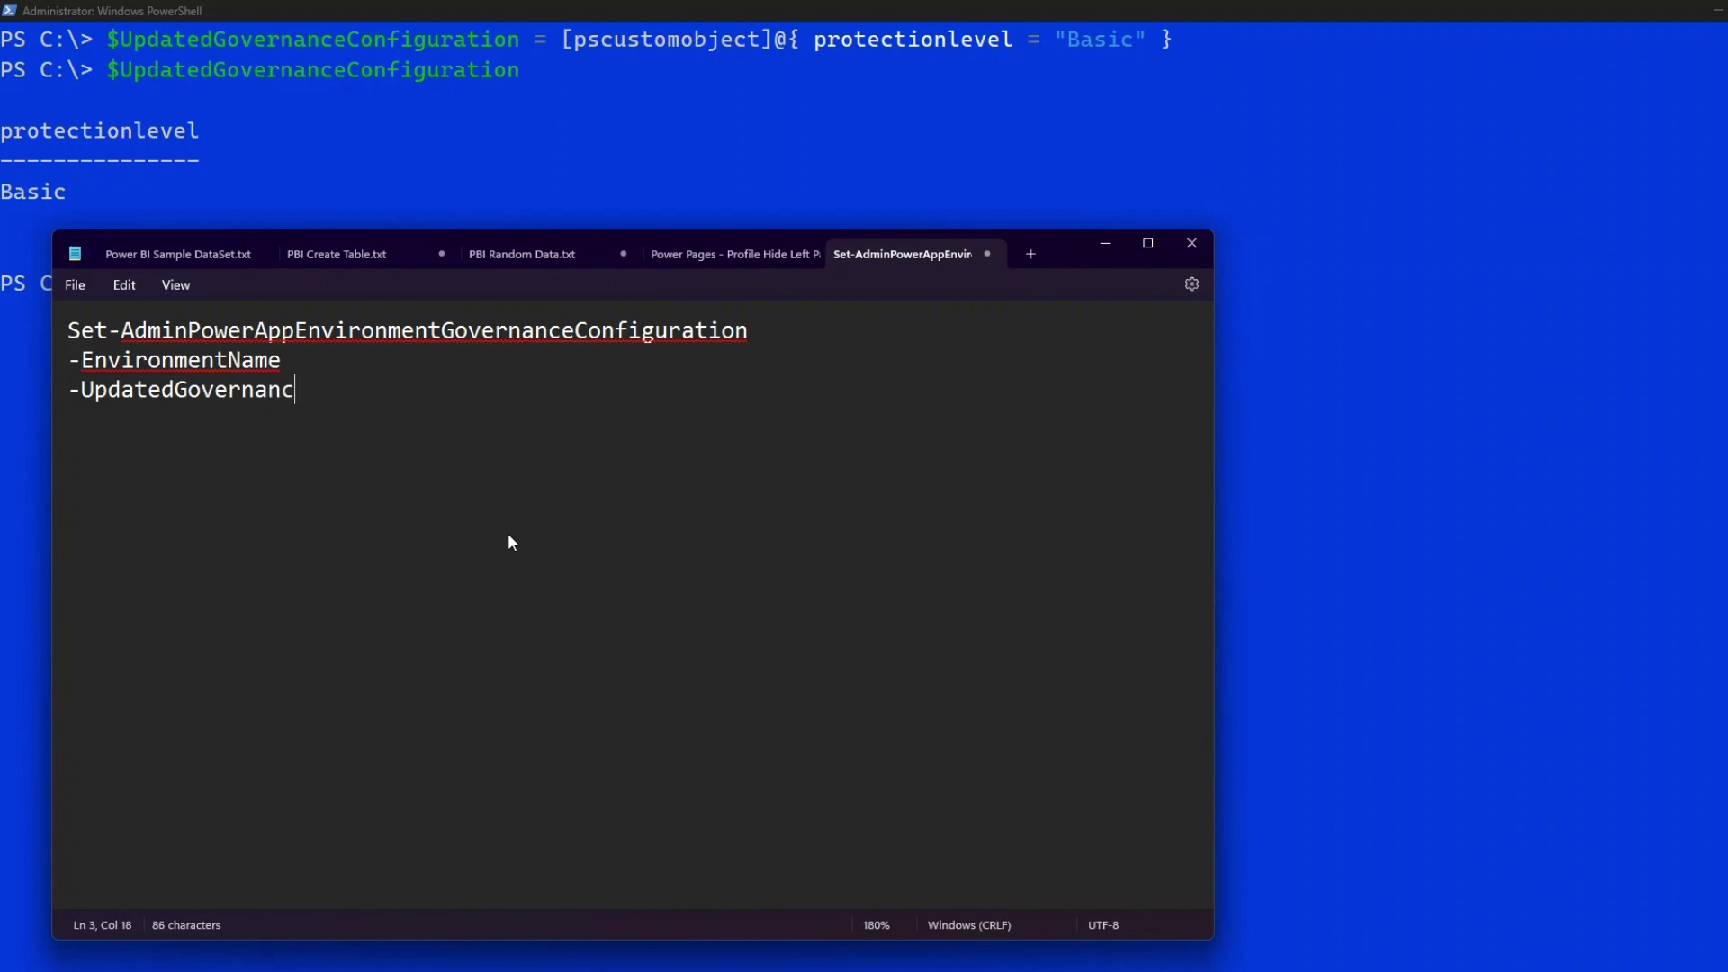
text(eConfiguration)
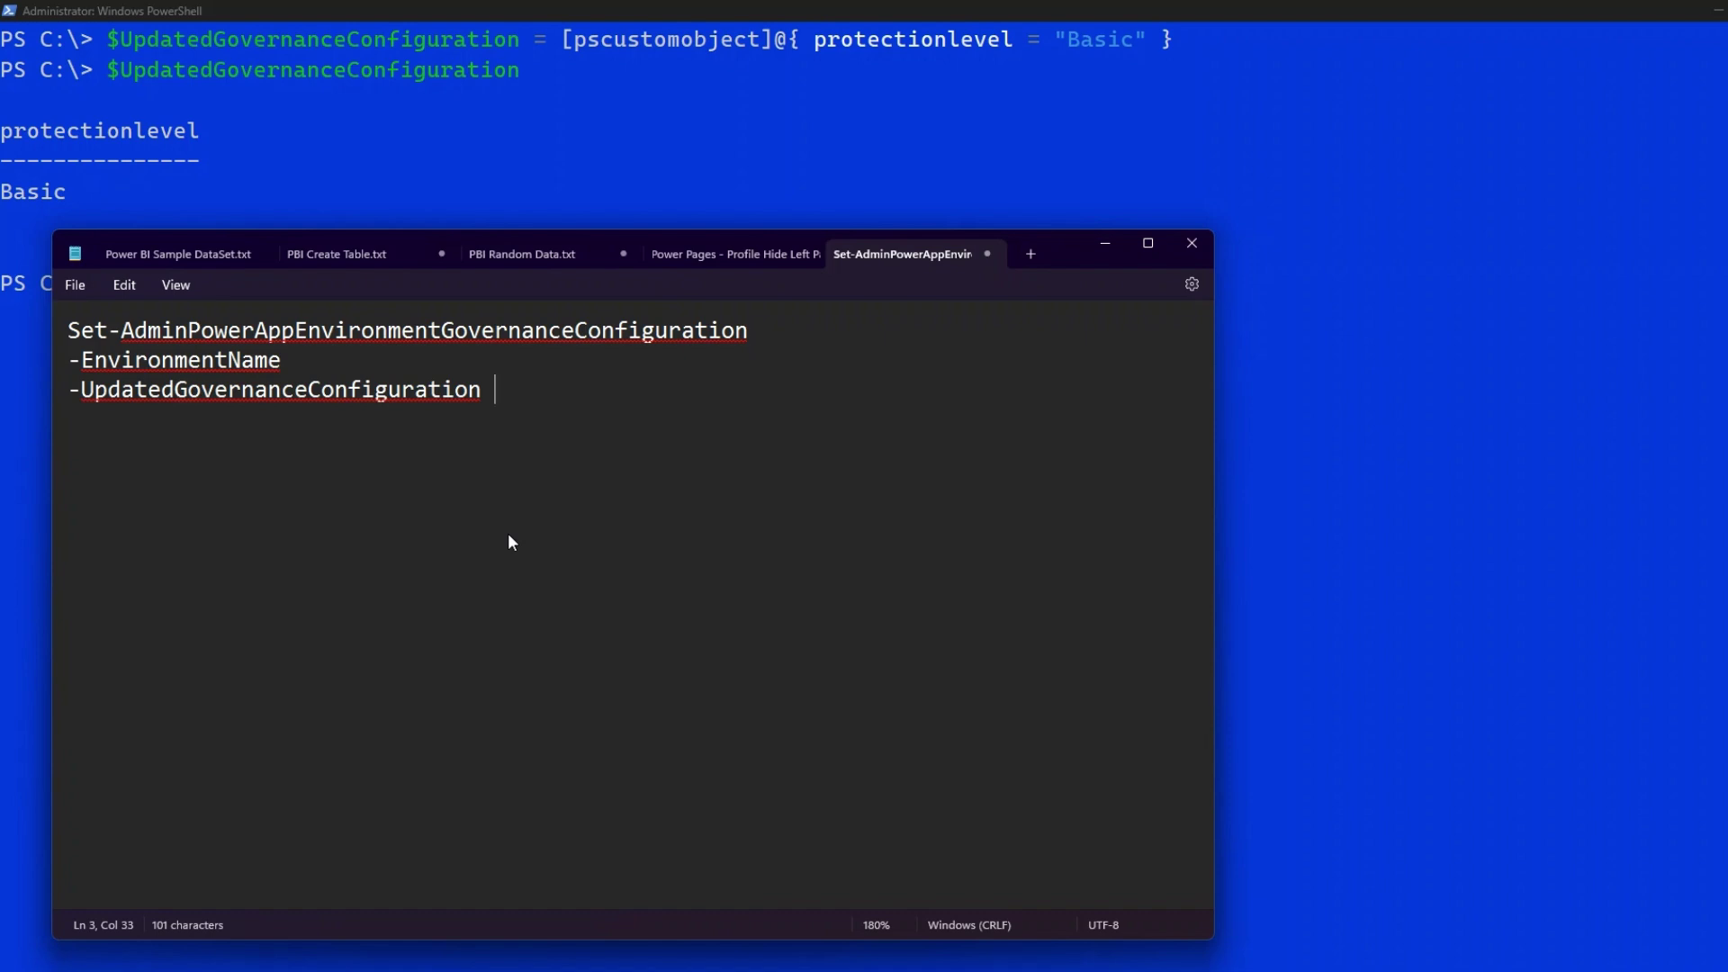
text( $Update)
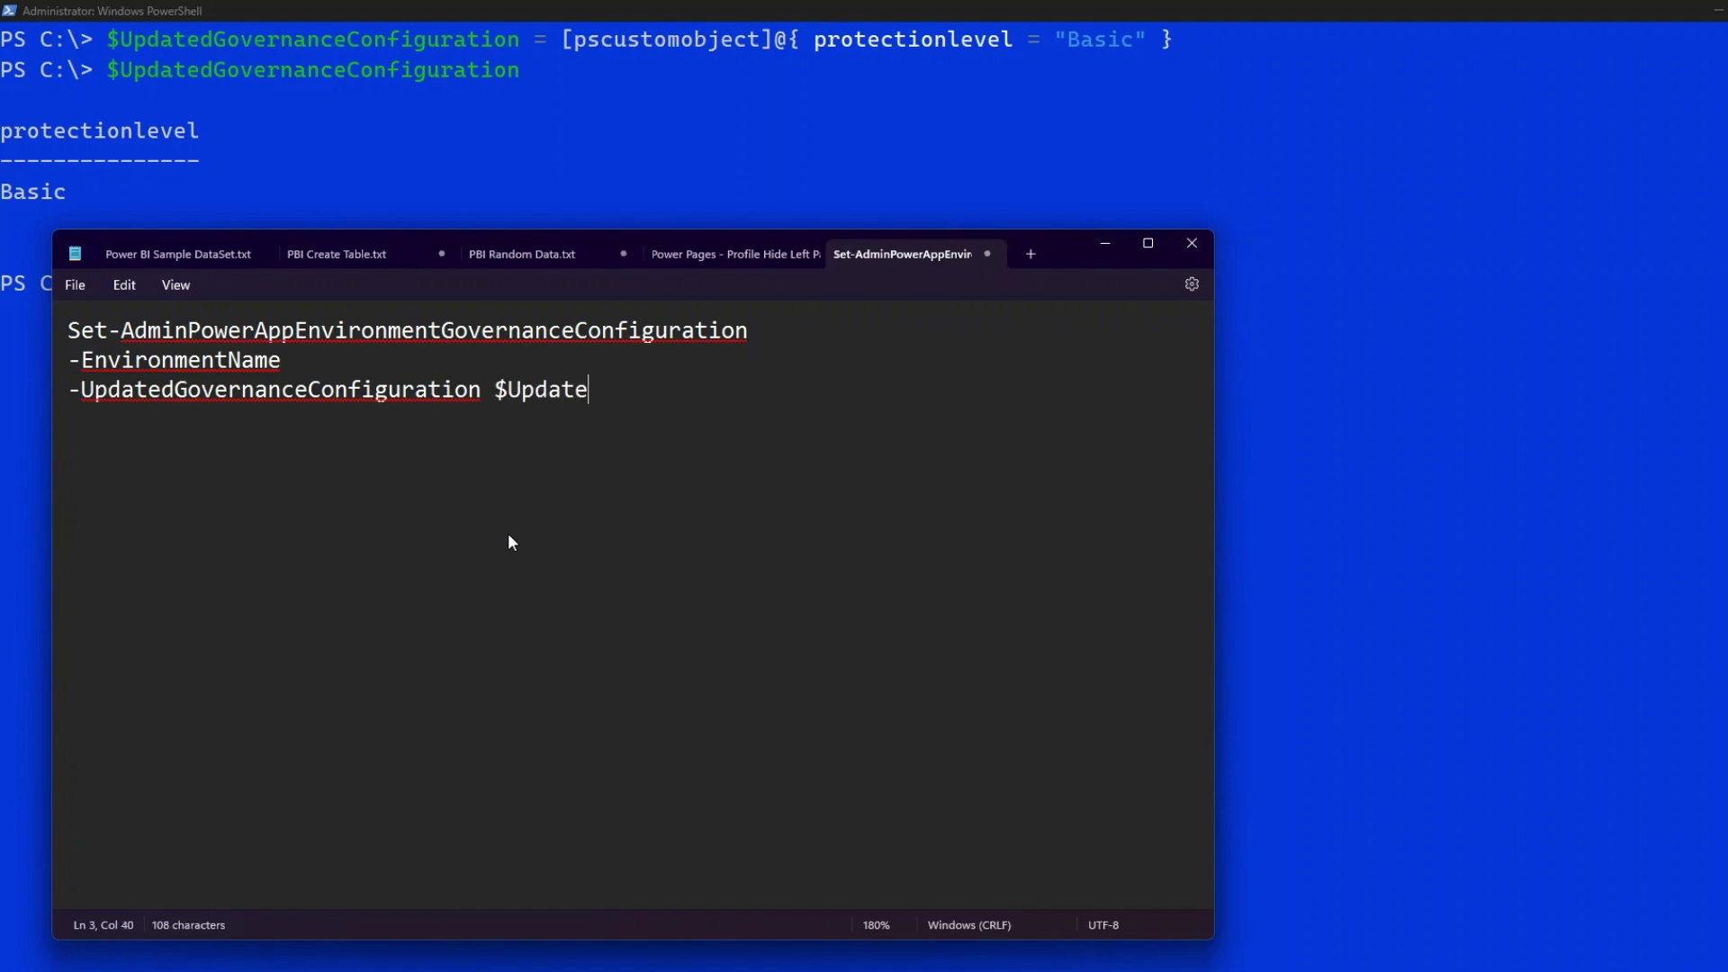
text(dGovernanceConfigura)
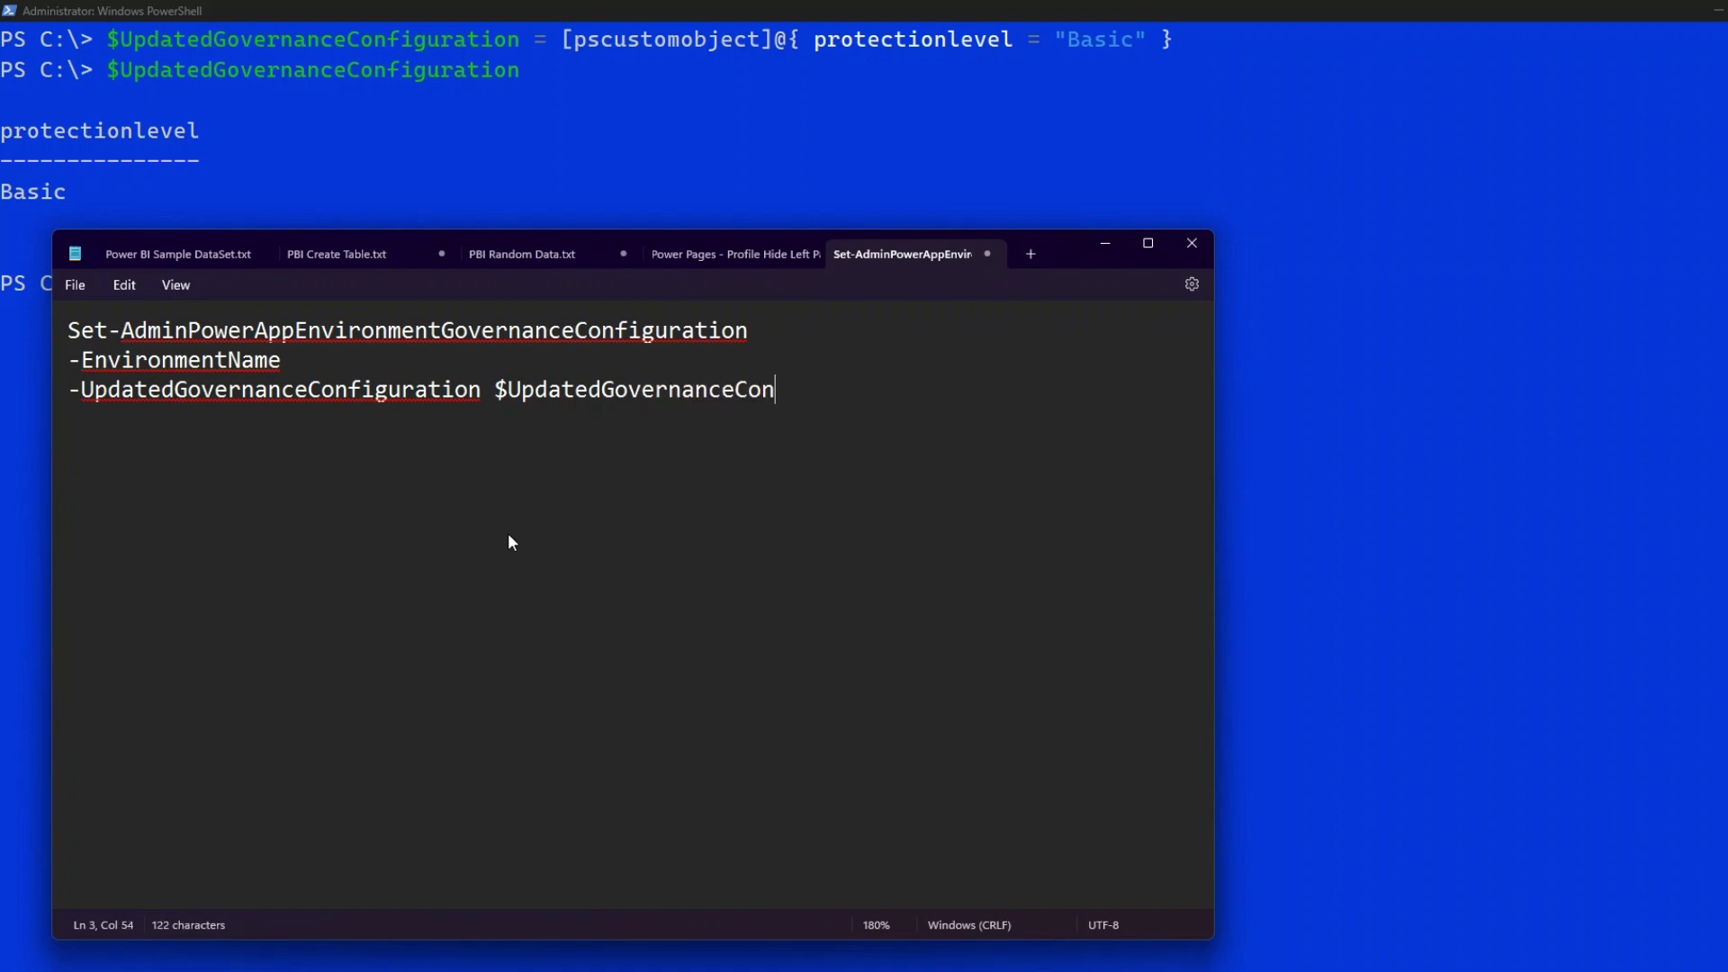
text(tion)
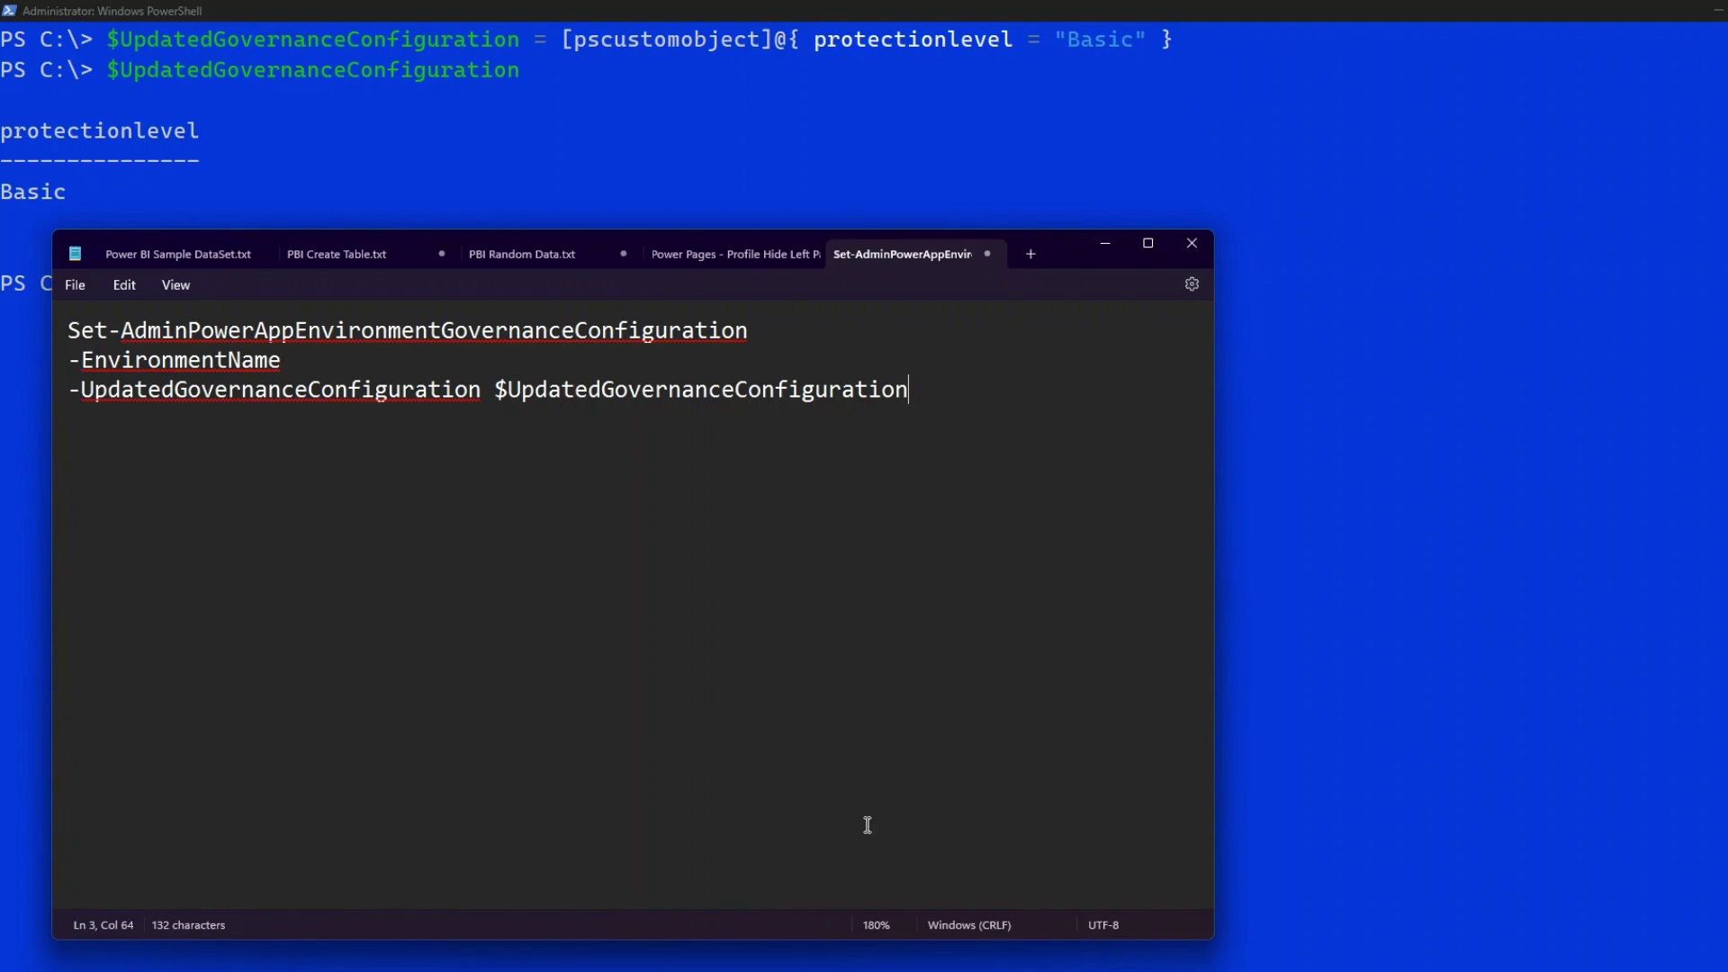
Copy the Prod Environment ID from the admin center's Details card
click(727, 923)
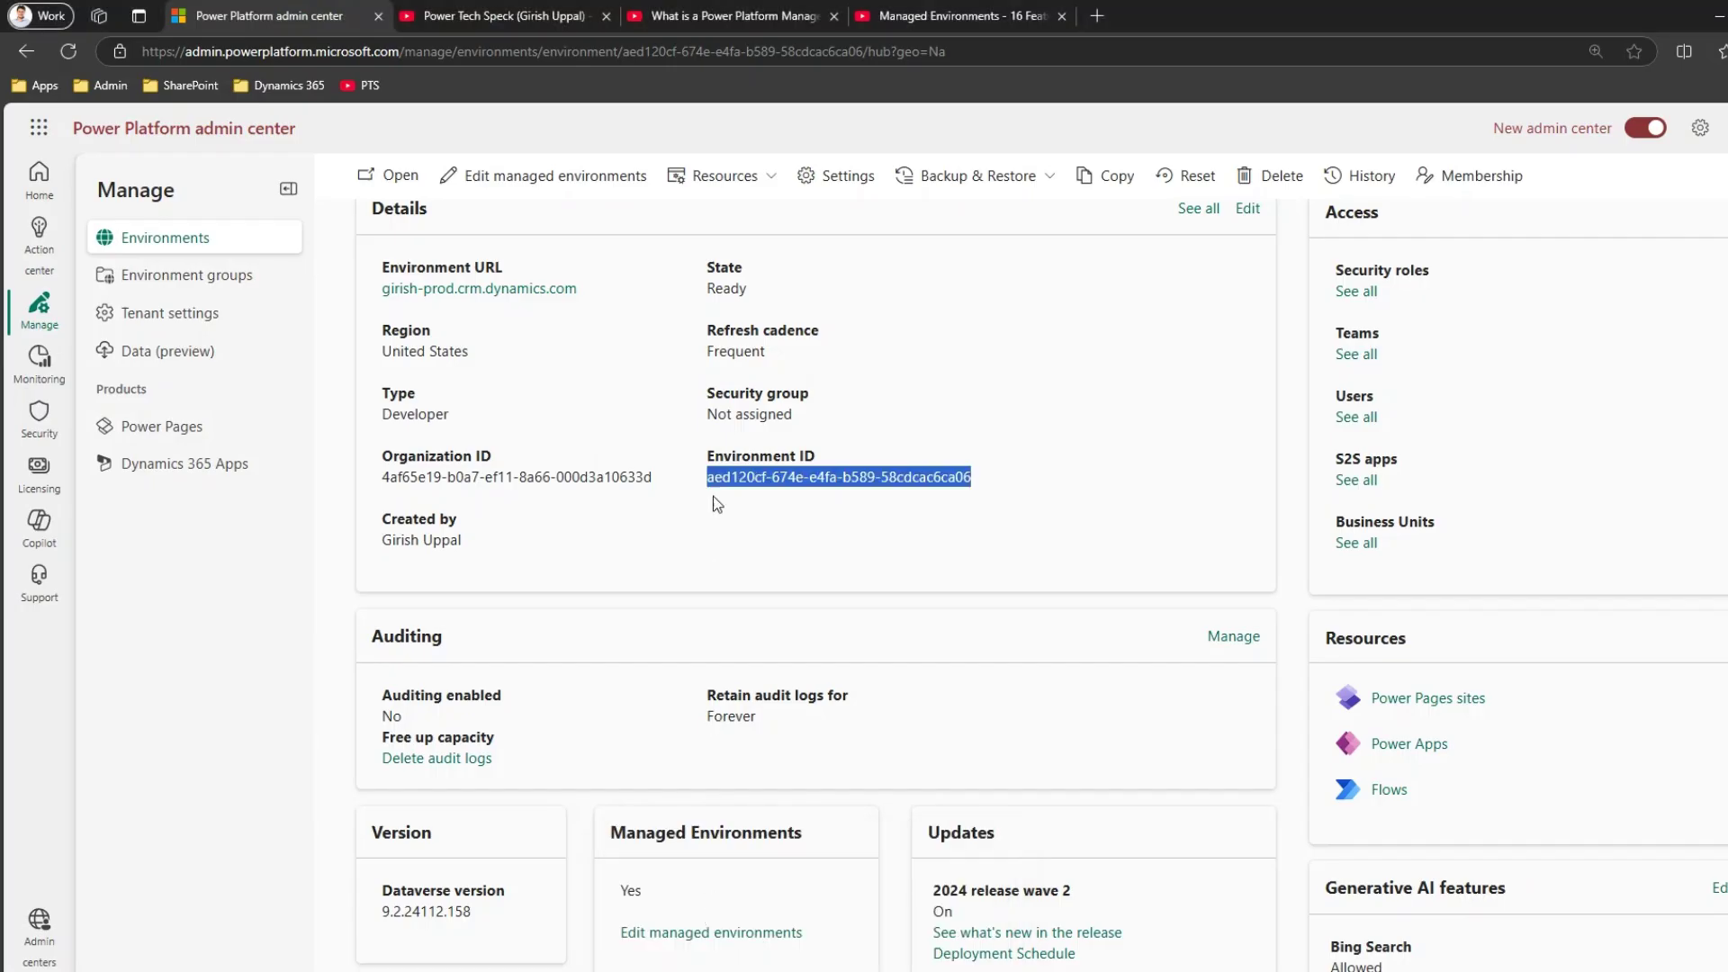
click(772, 482)
drag(709, 455, 934, 478)
click(721, 477)
drag(710, 476, 869, 477)
click(531, 400)
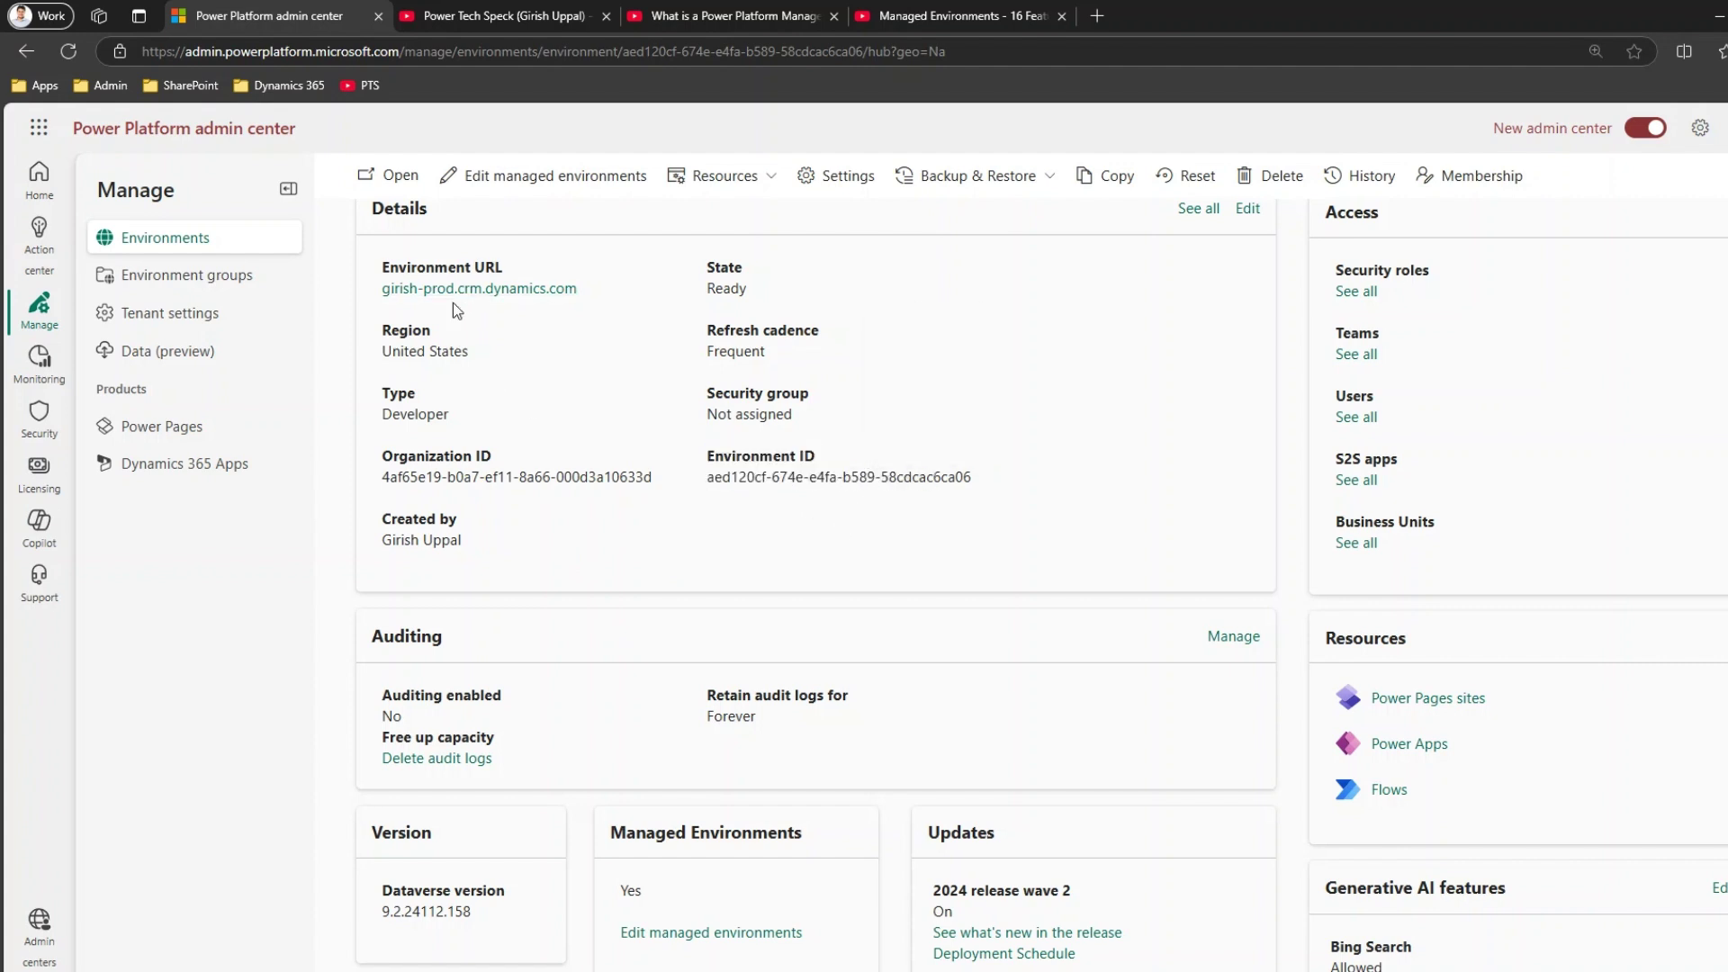
drag(957, 478, 709, 482)
key(ctrl+c)
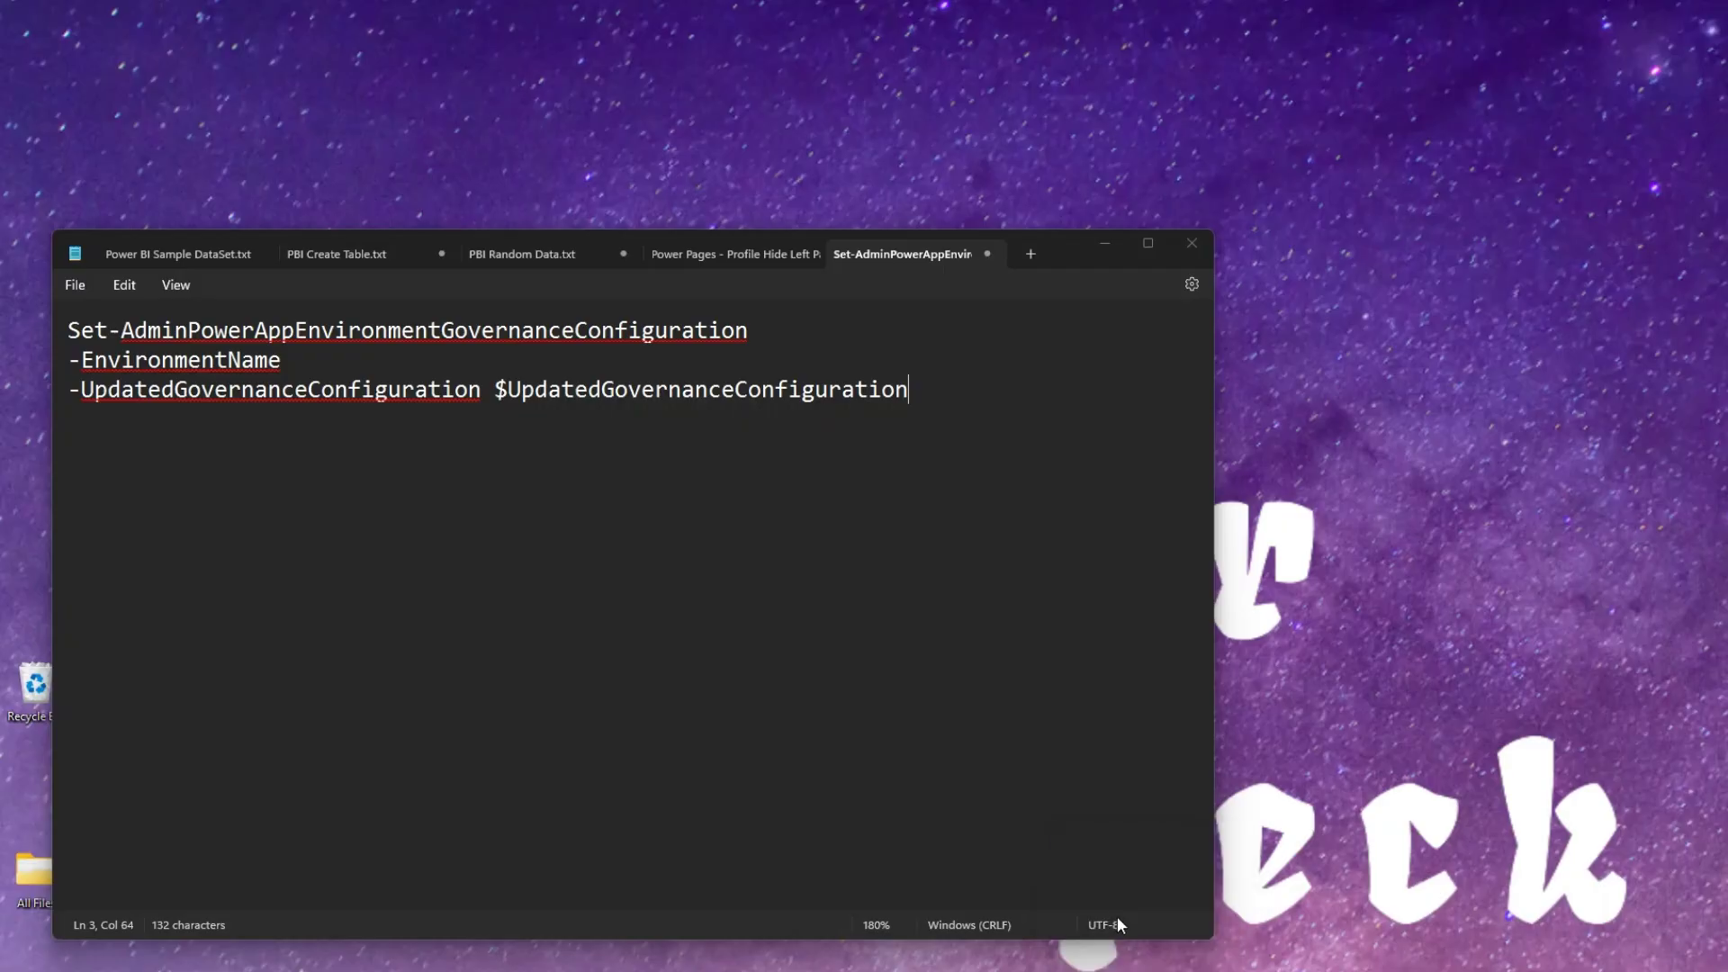
Paste the Environment ID after -EnvironmentName in Notepad and join the command into one line
click(1116, 916)
click(319, 359)
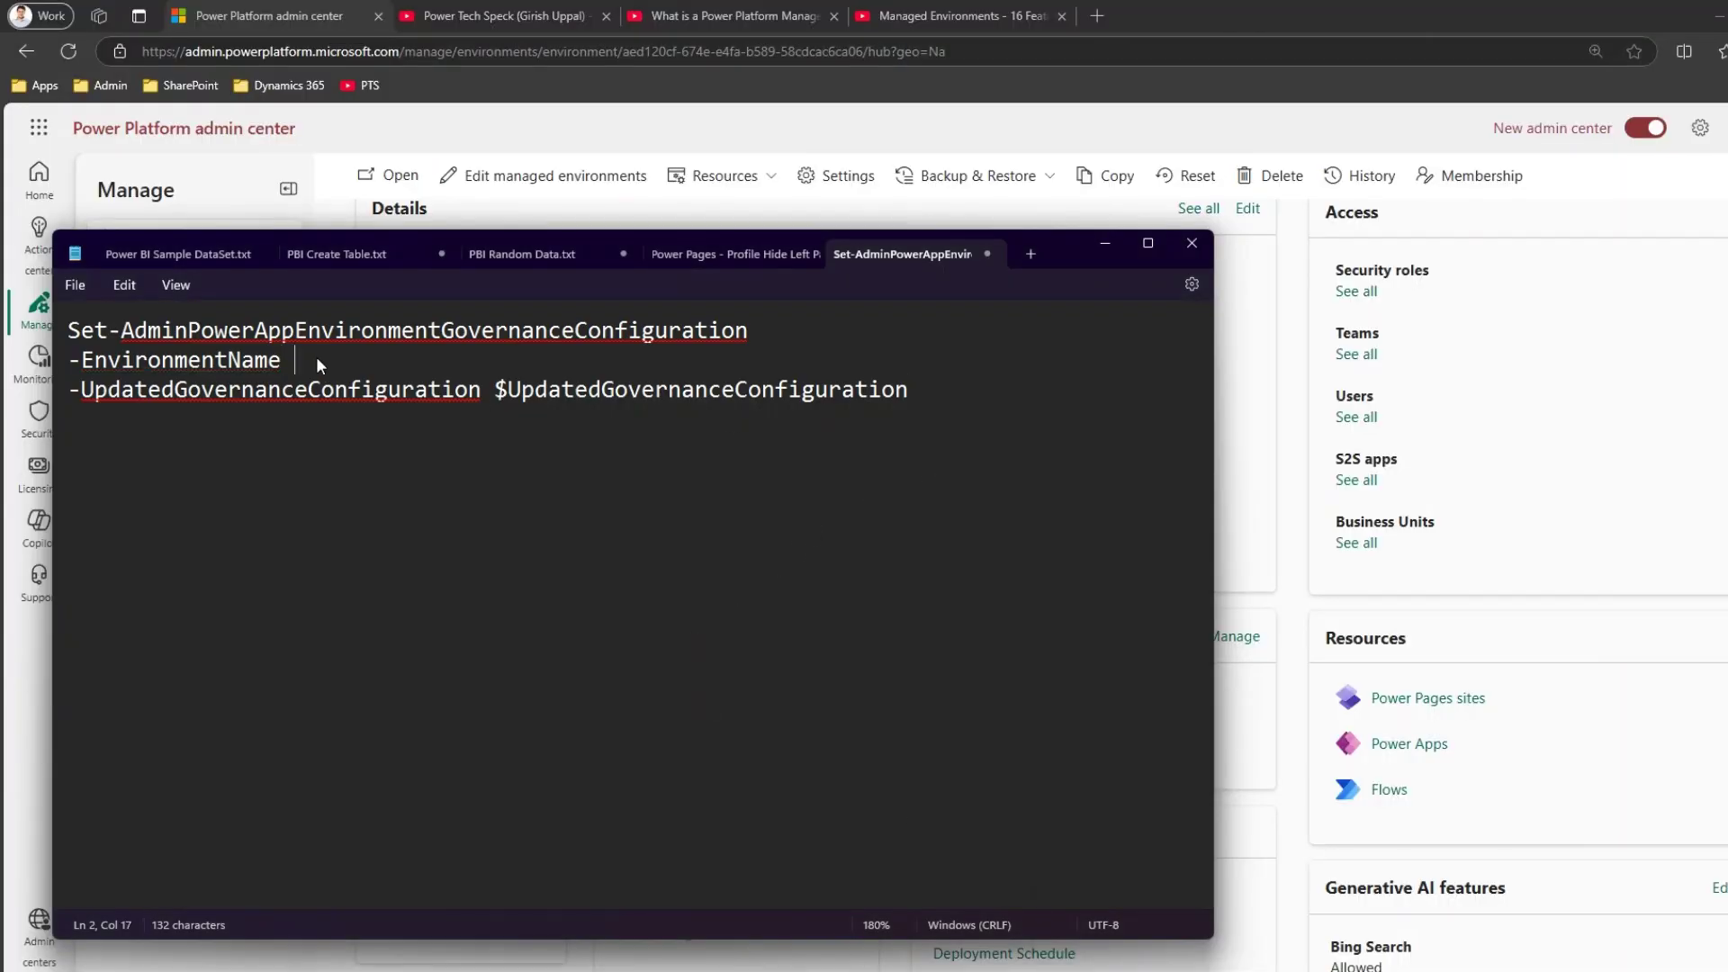
key(ctrl+v)
click(760, 331)
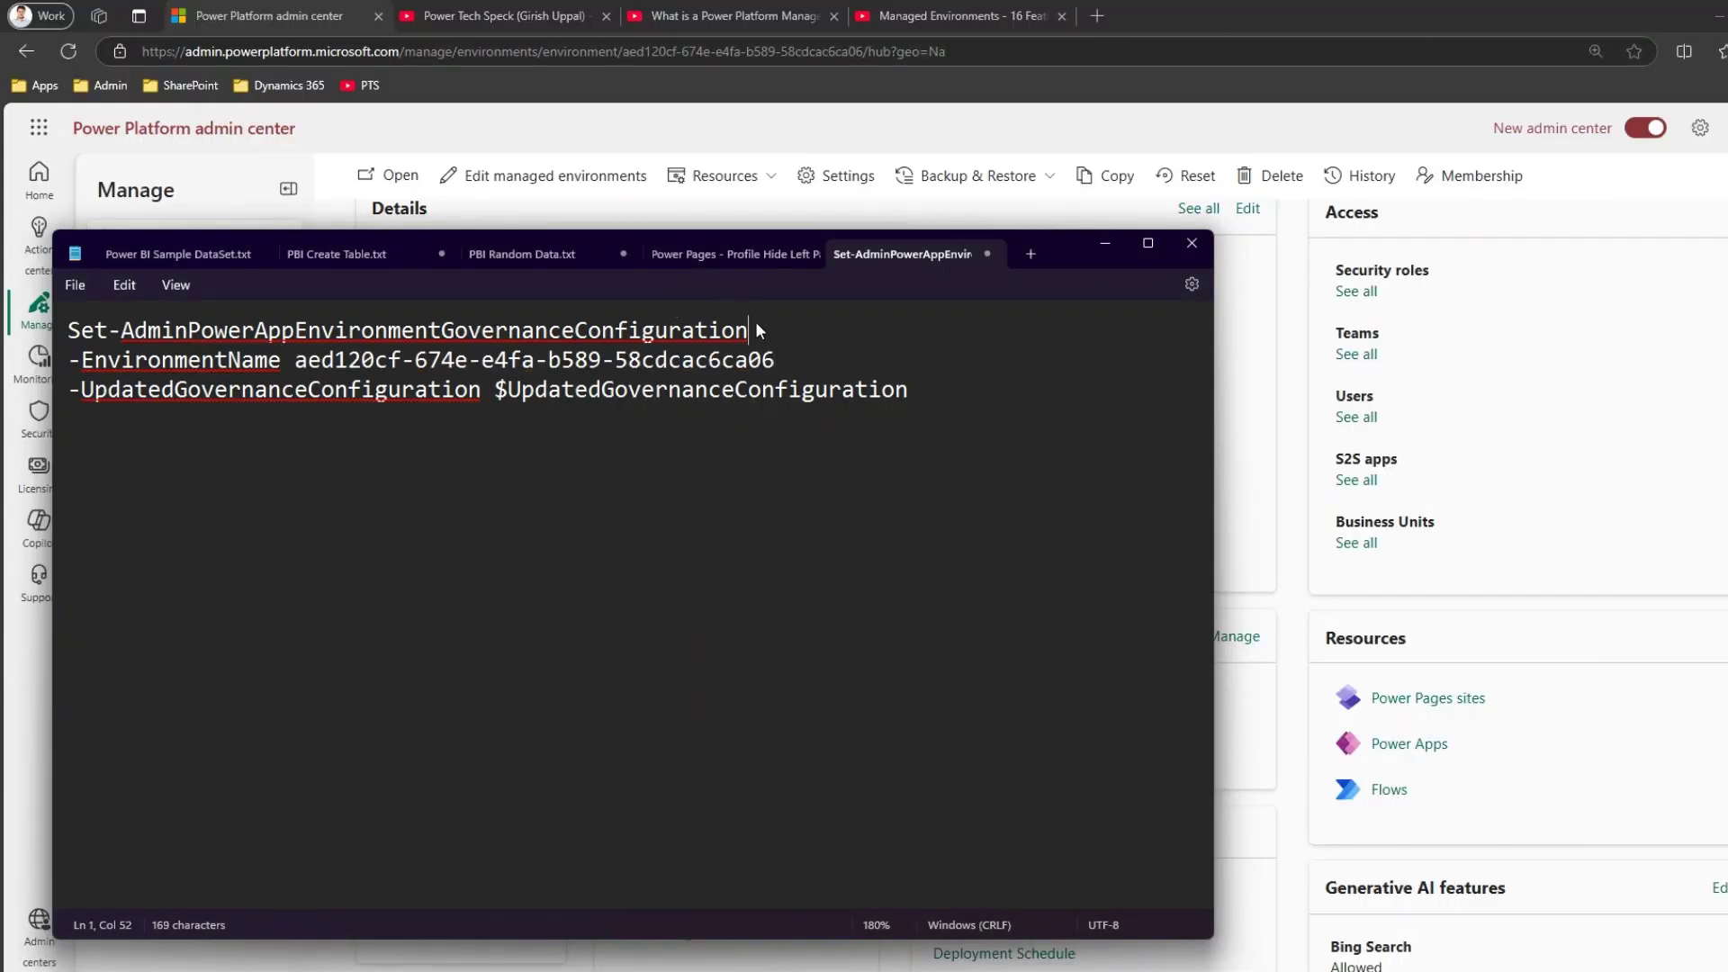
key(Delete)
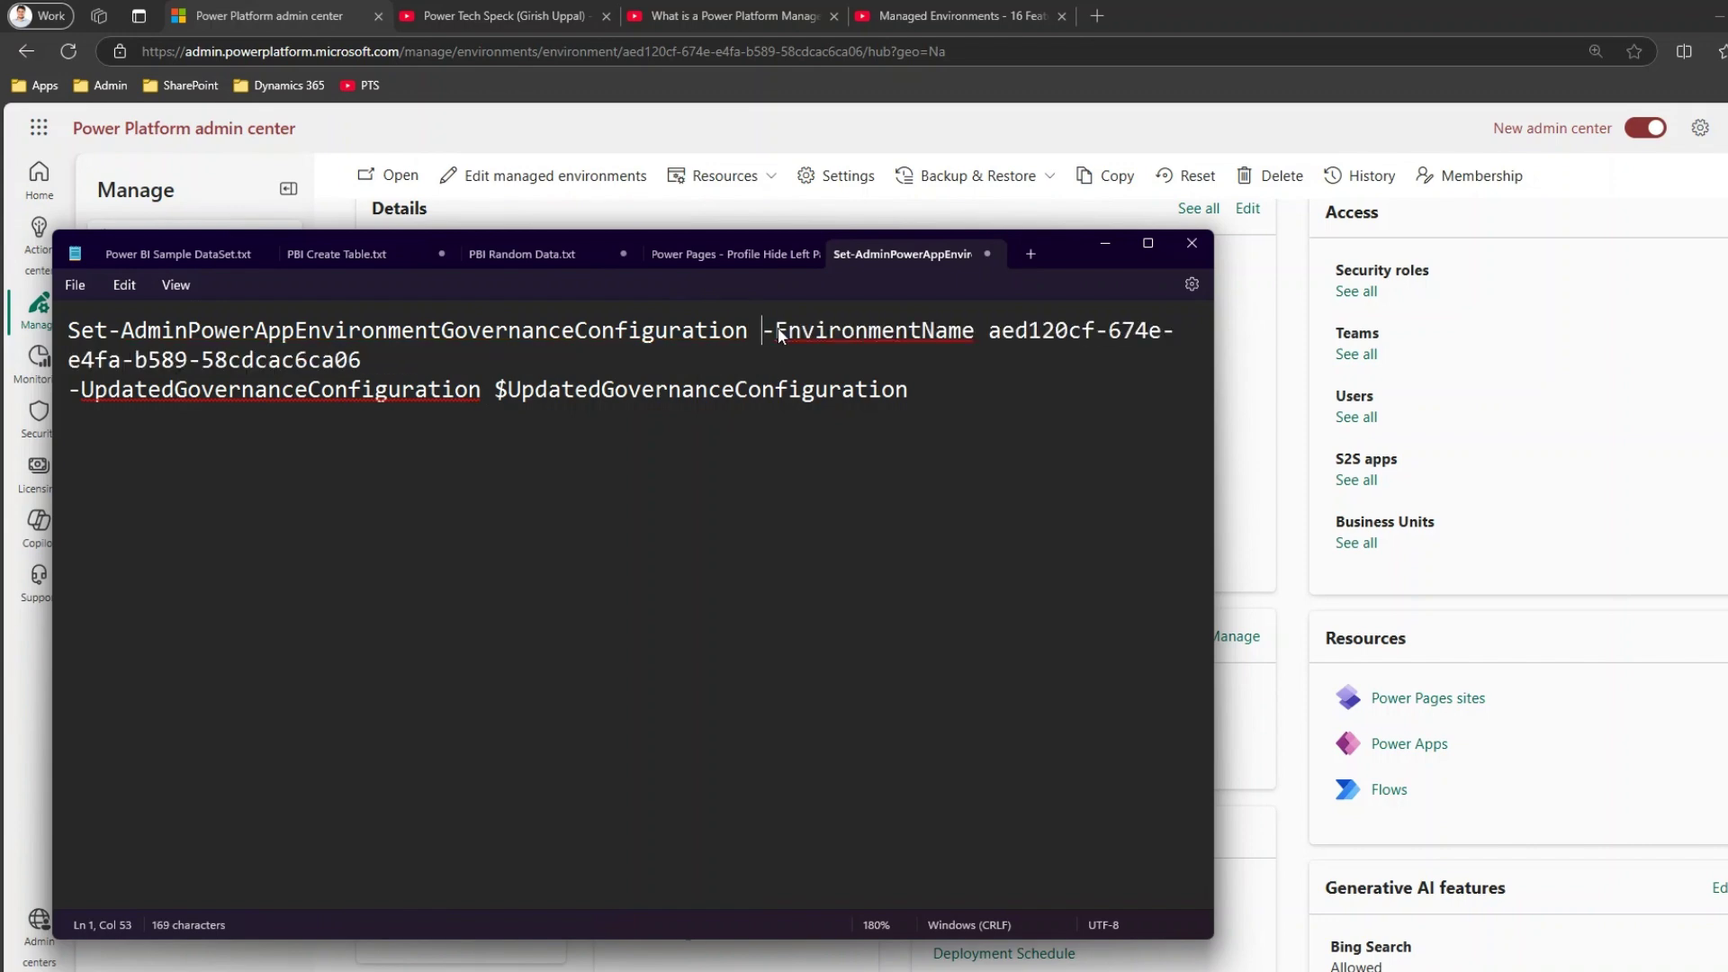
key(End)
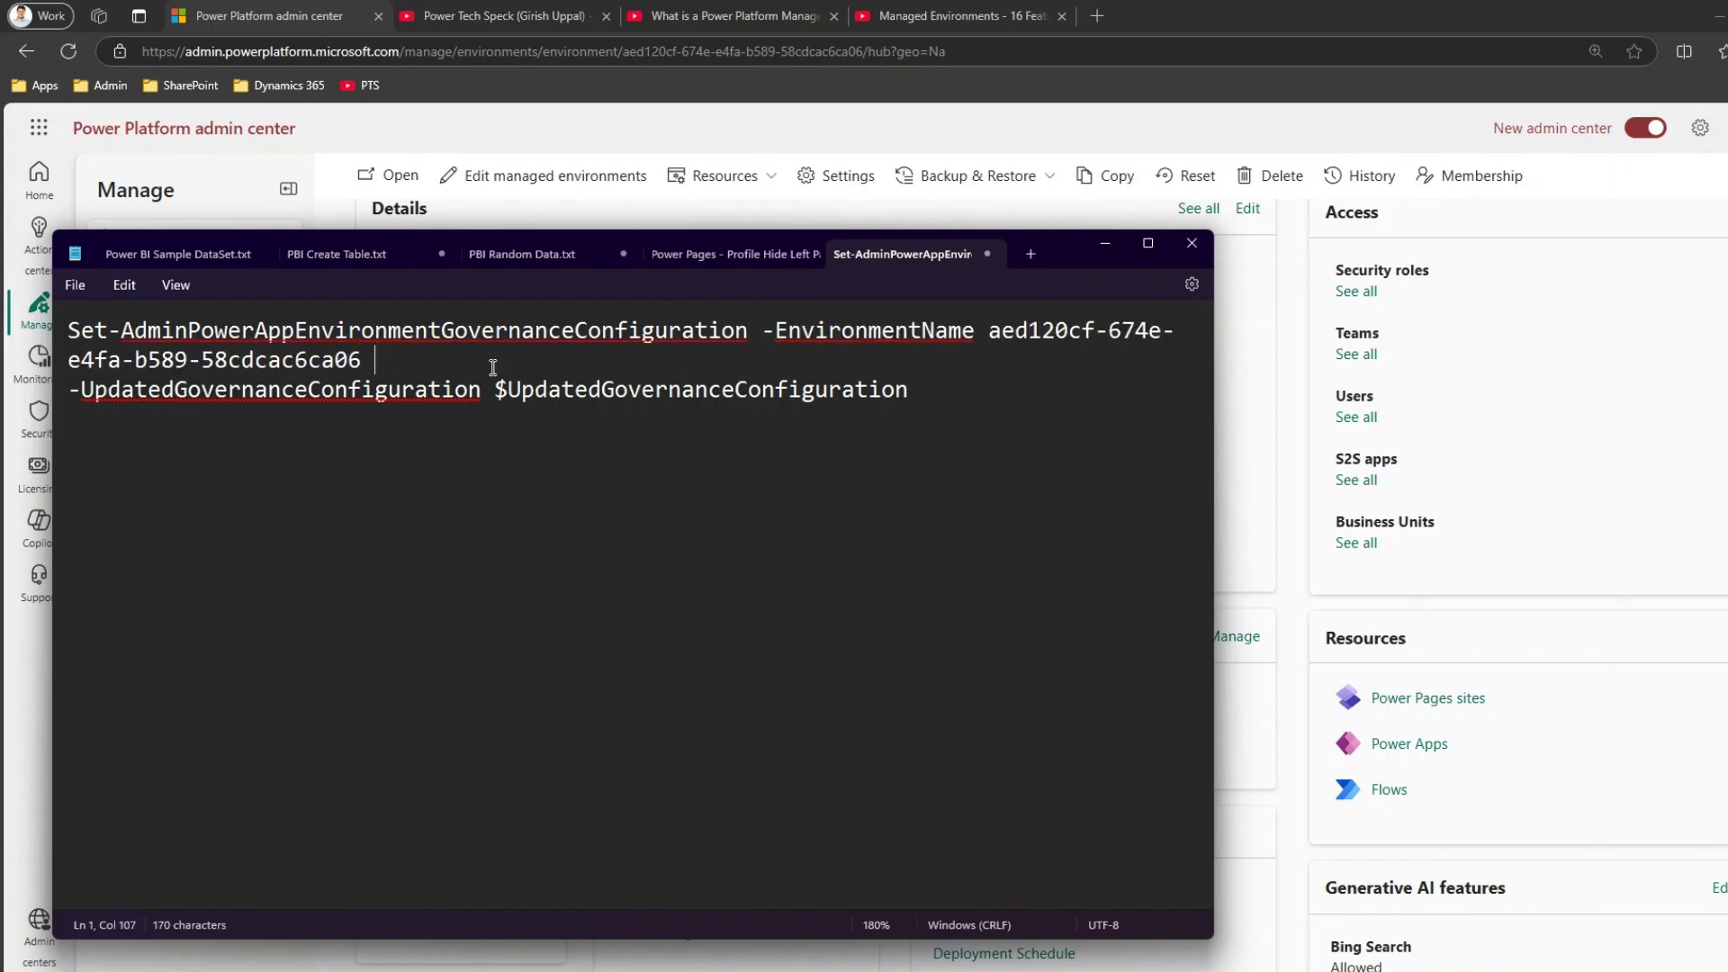
key(Delete)
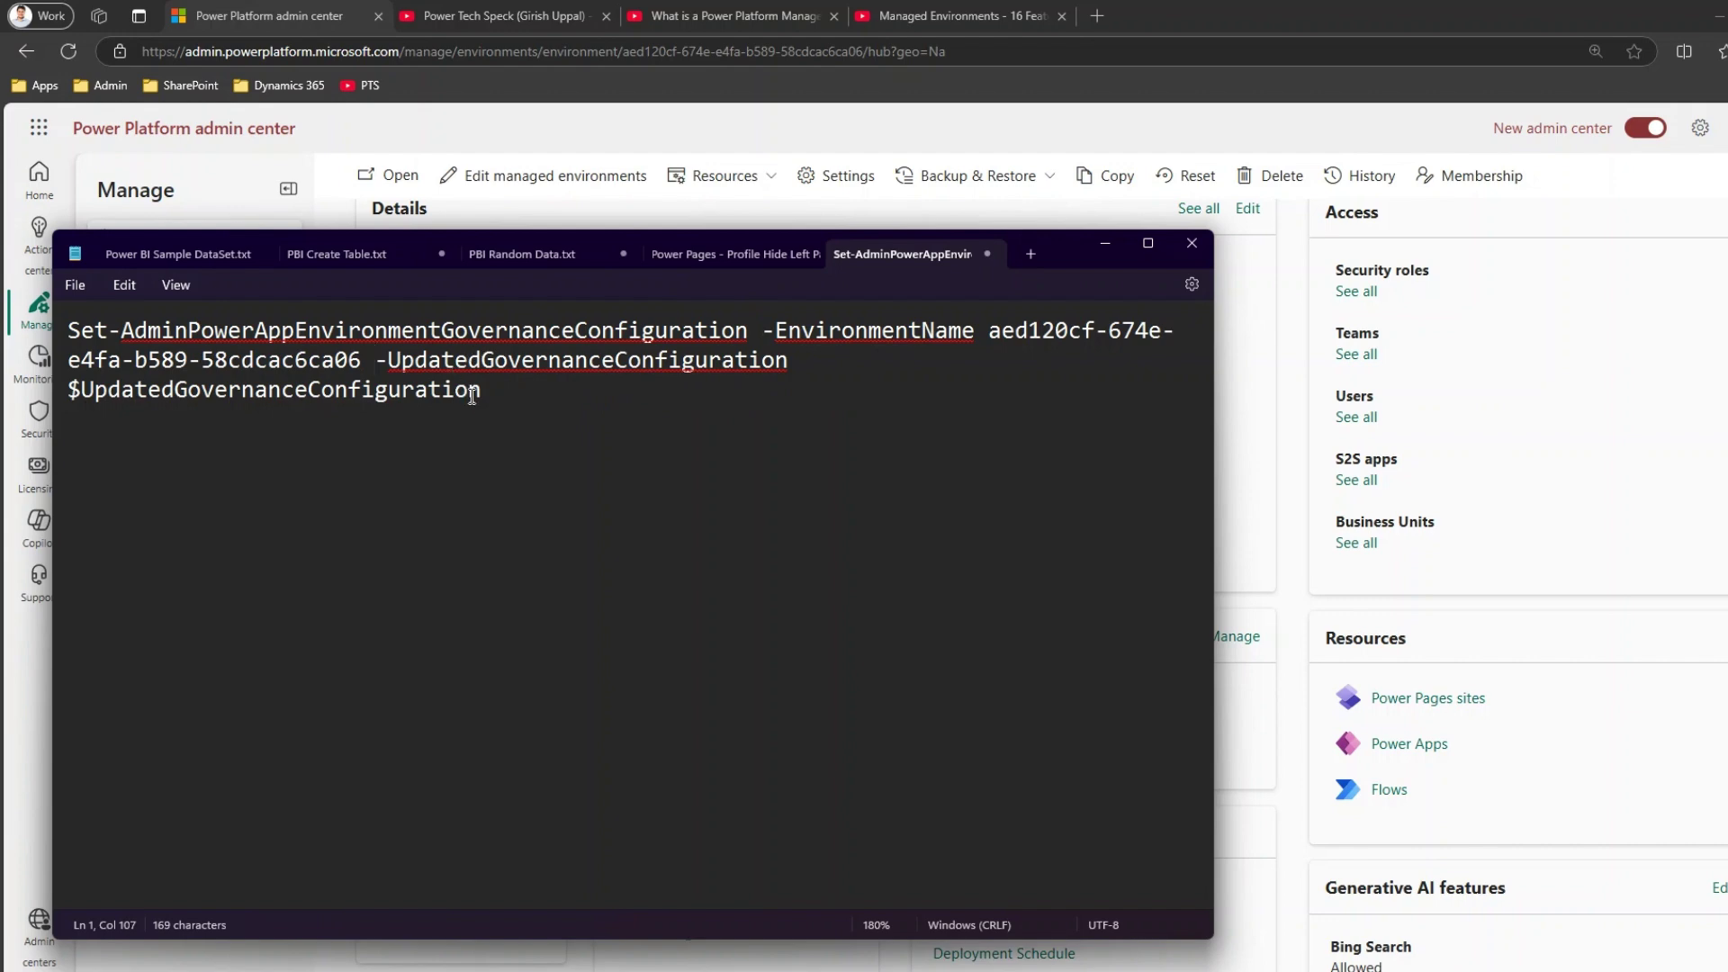
drag(492, 392, 69, 338)
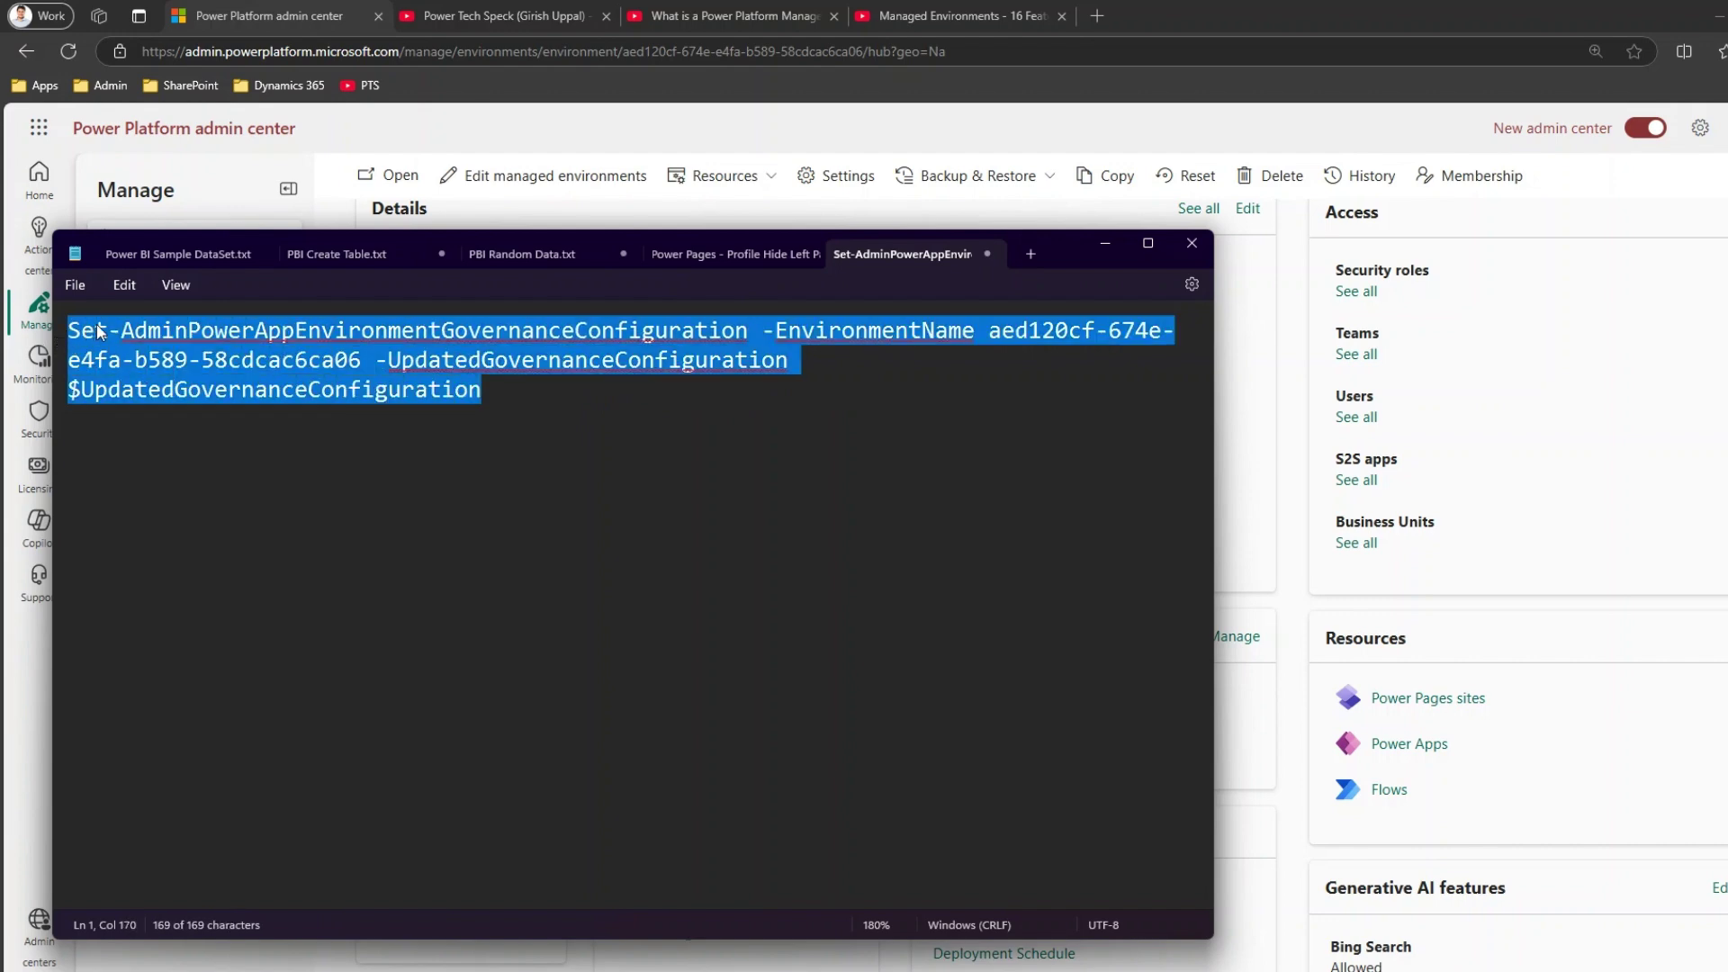
Copy the completed governance command from Notepad and paste it at the PowerShell prompt
key(ctrl+c)
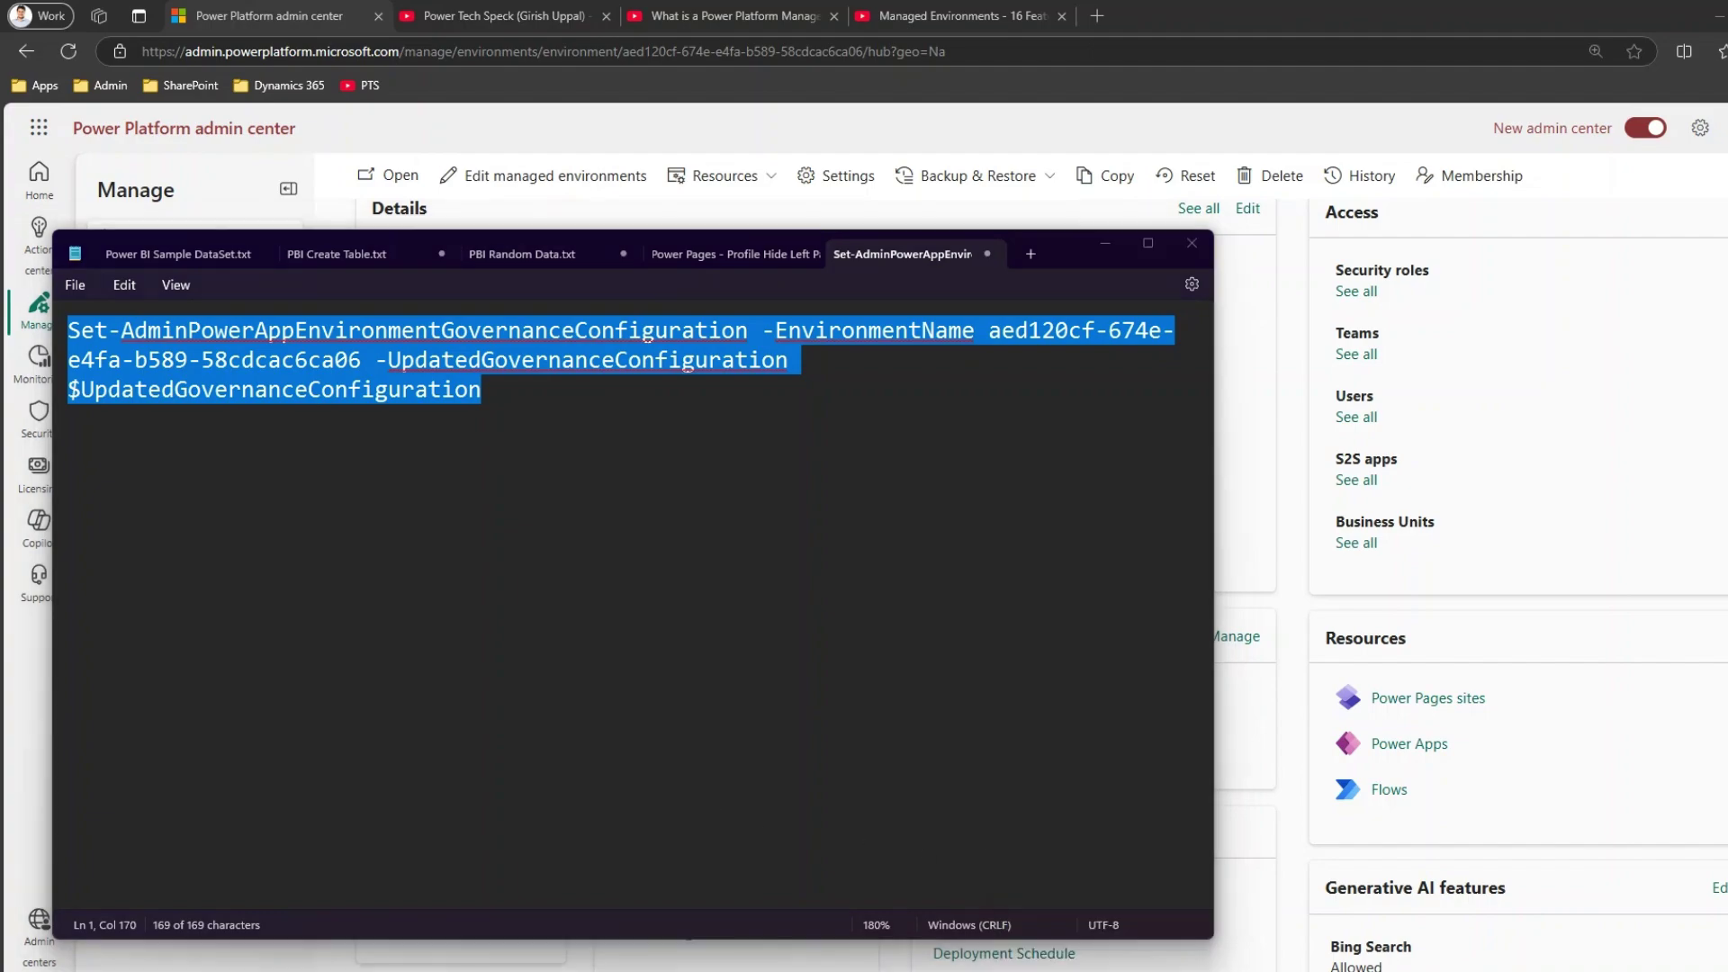
key(alt+Tab)
right_click(594, 484)
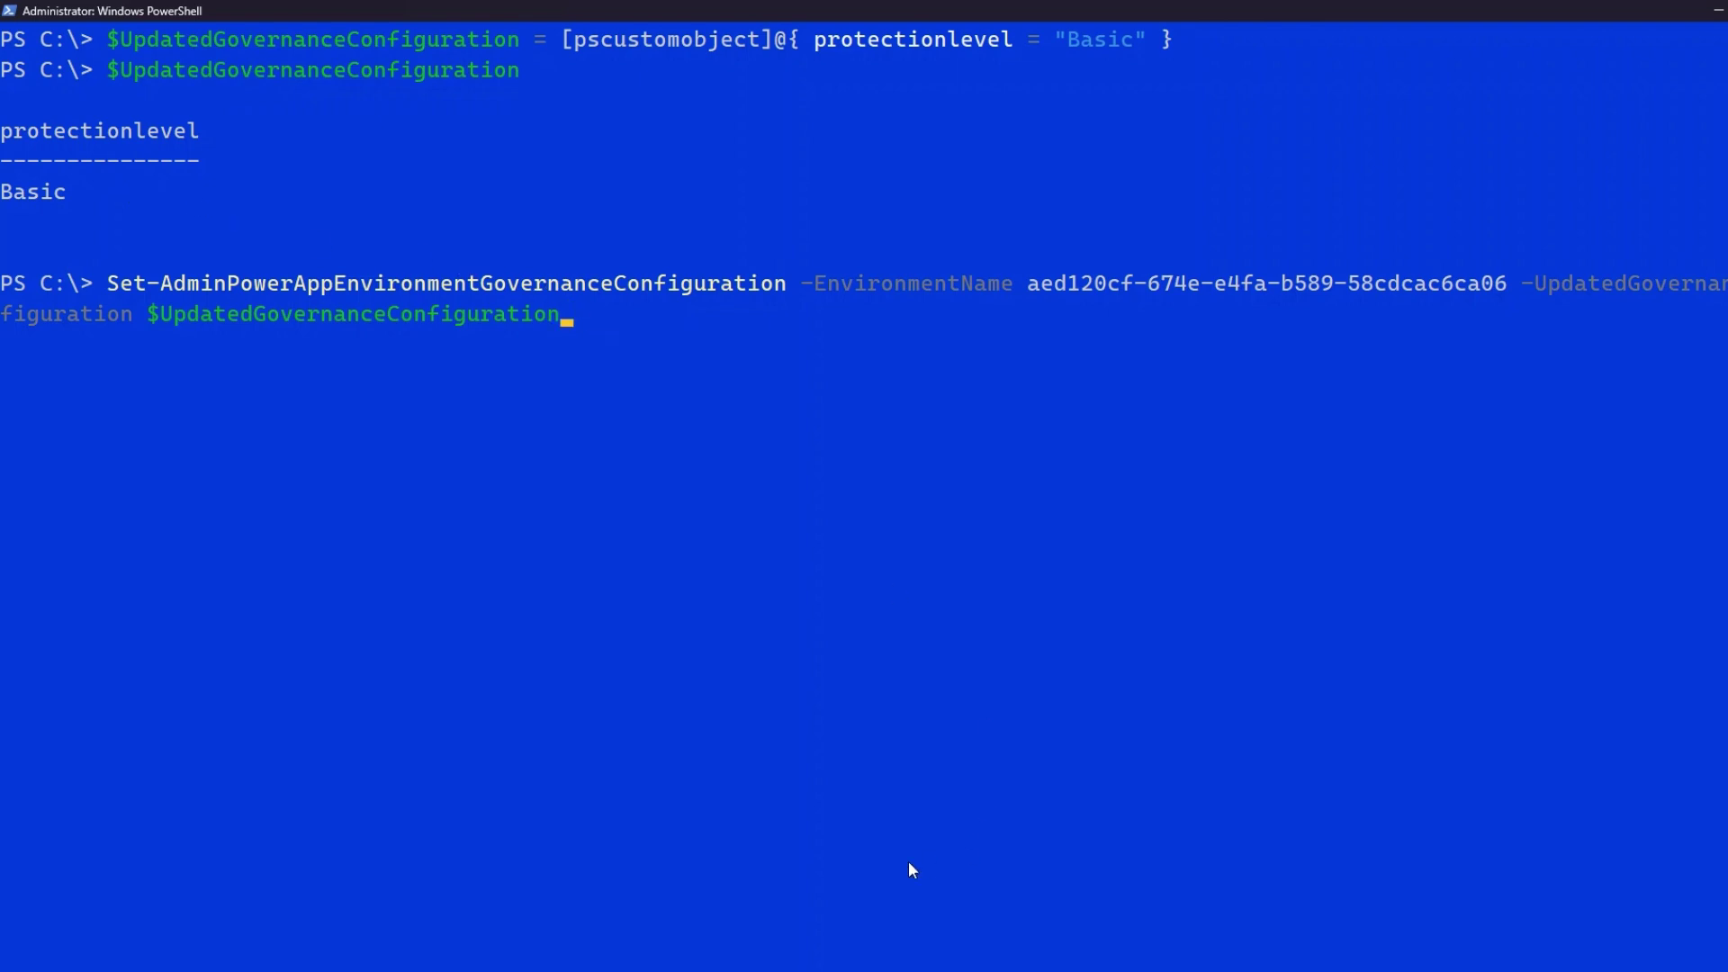
Run the pasted Set-AdminPowerAppEnvironmentGovernanceConfiguration command, getting Code 202 Accepted
mouse_move(808, 967)
click(771, 945)
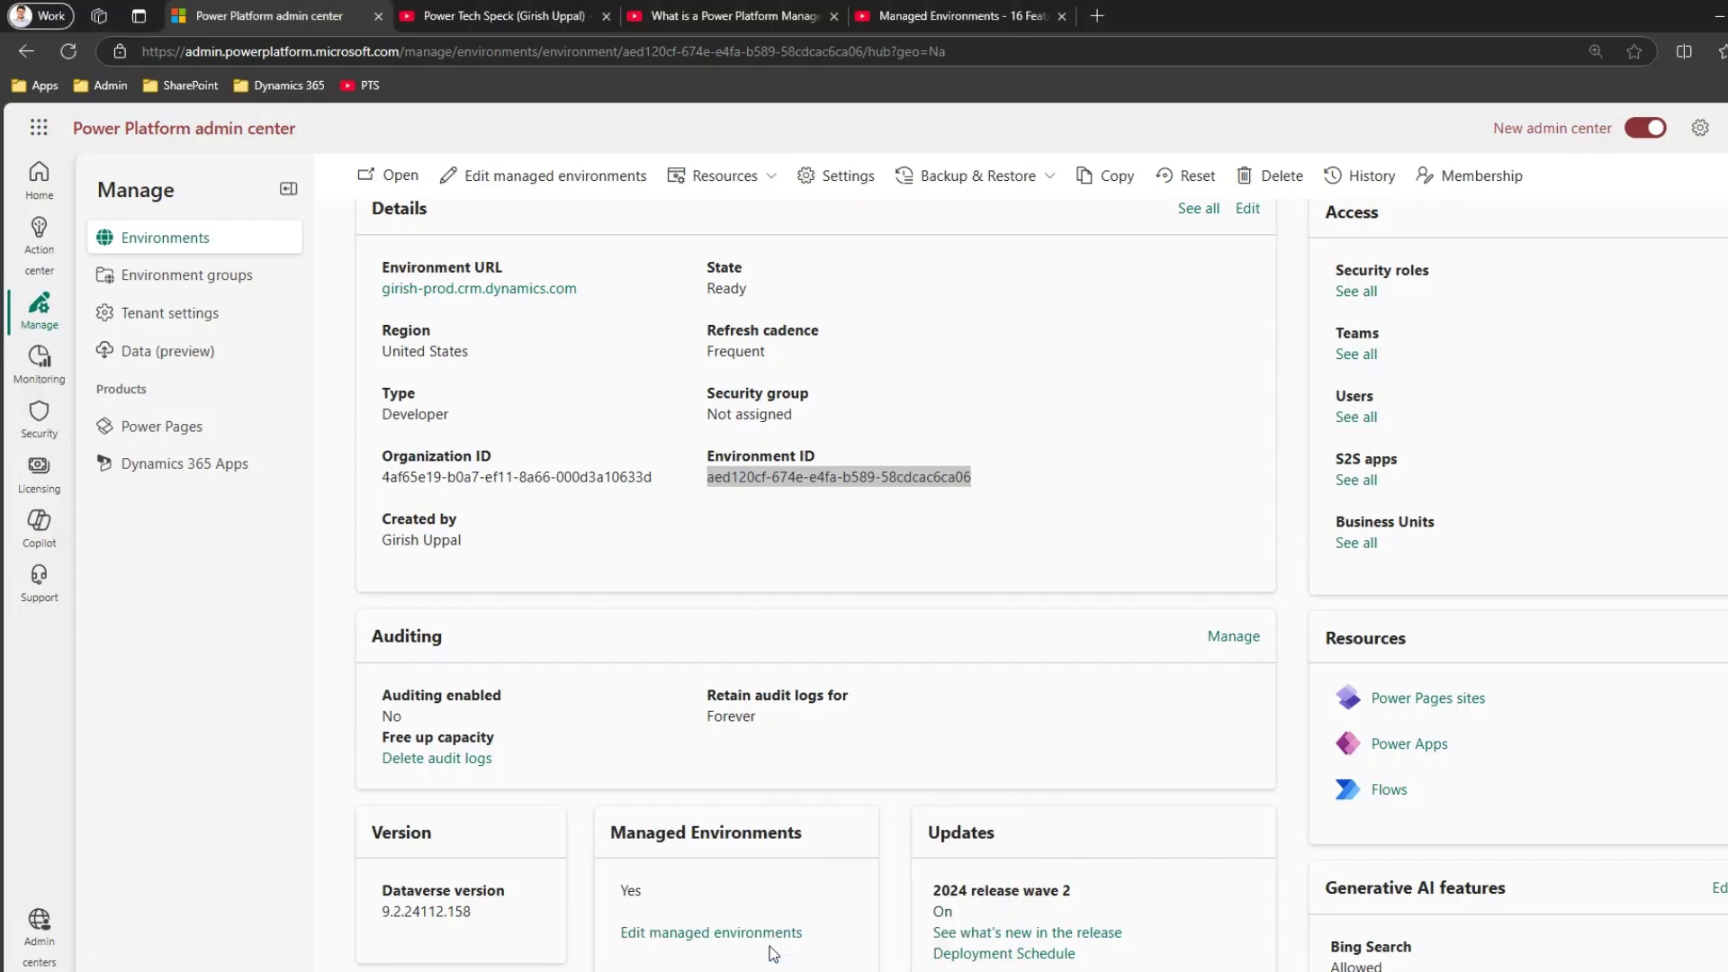
click(799, 619)
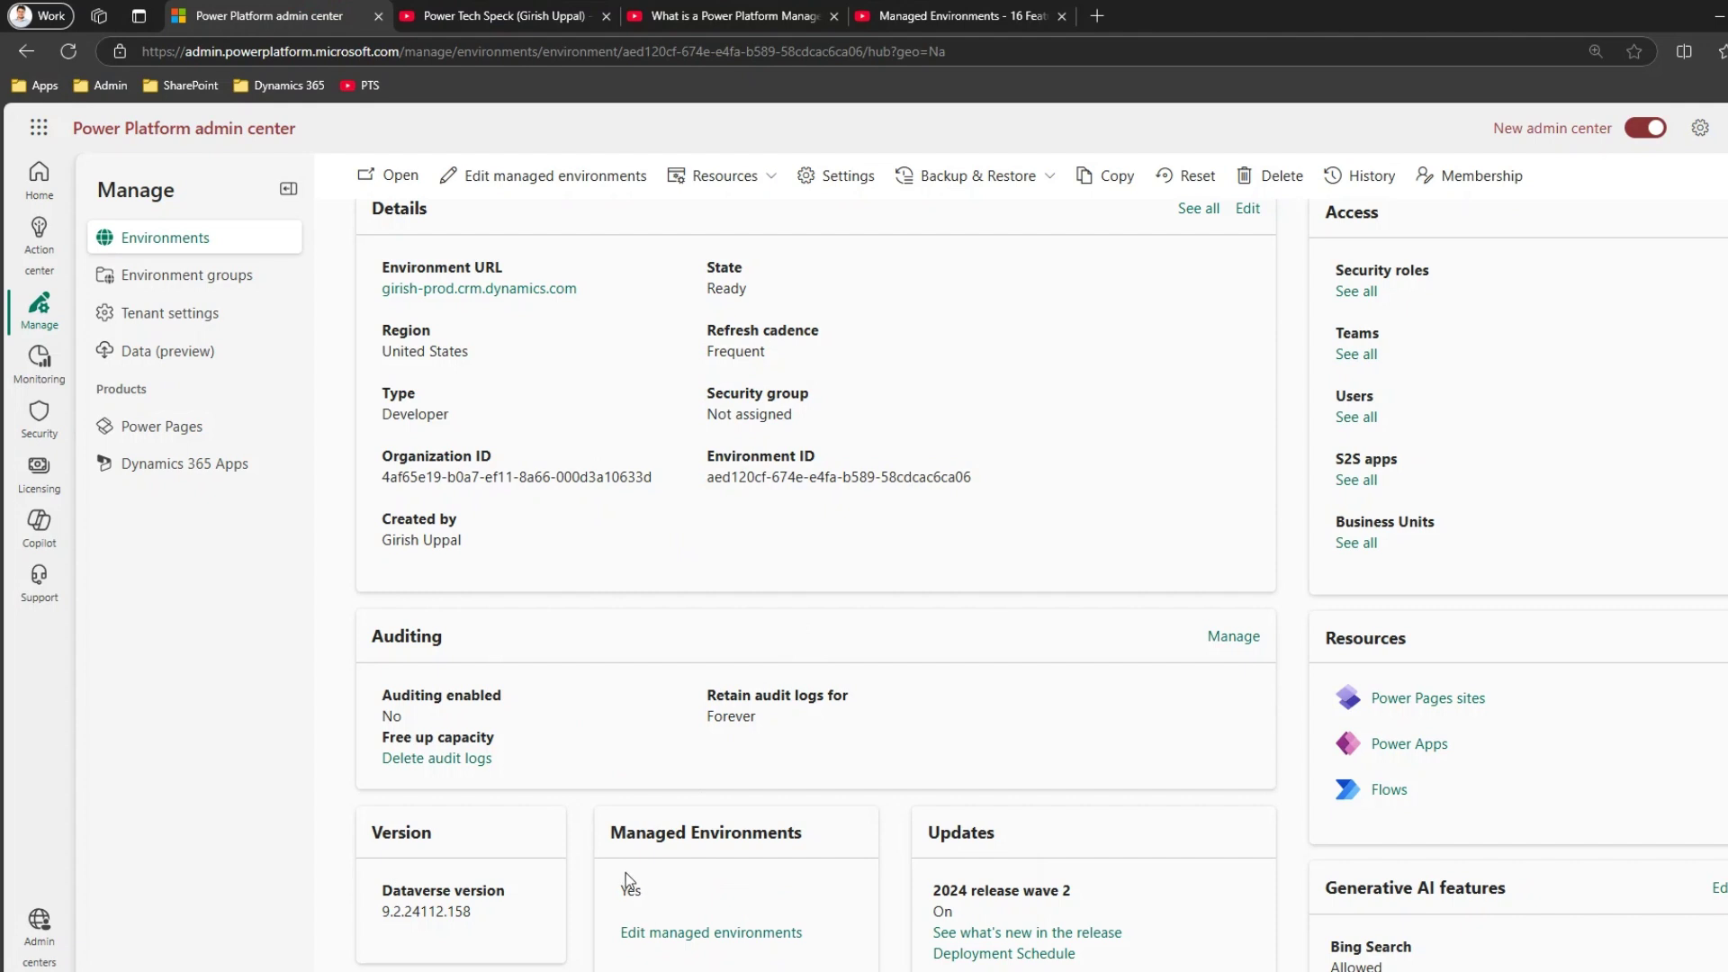
mouse_move(977, 968)
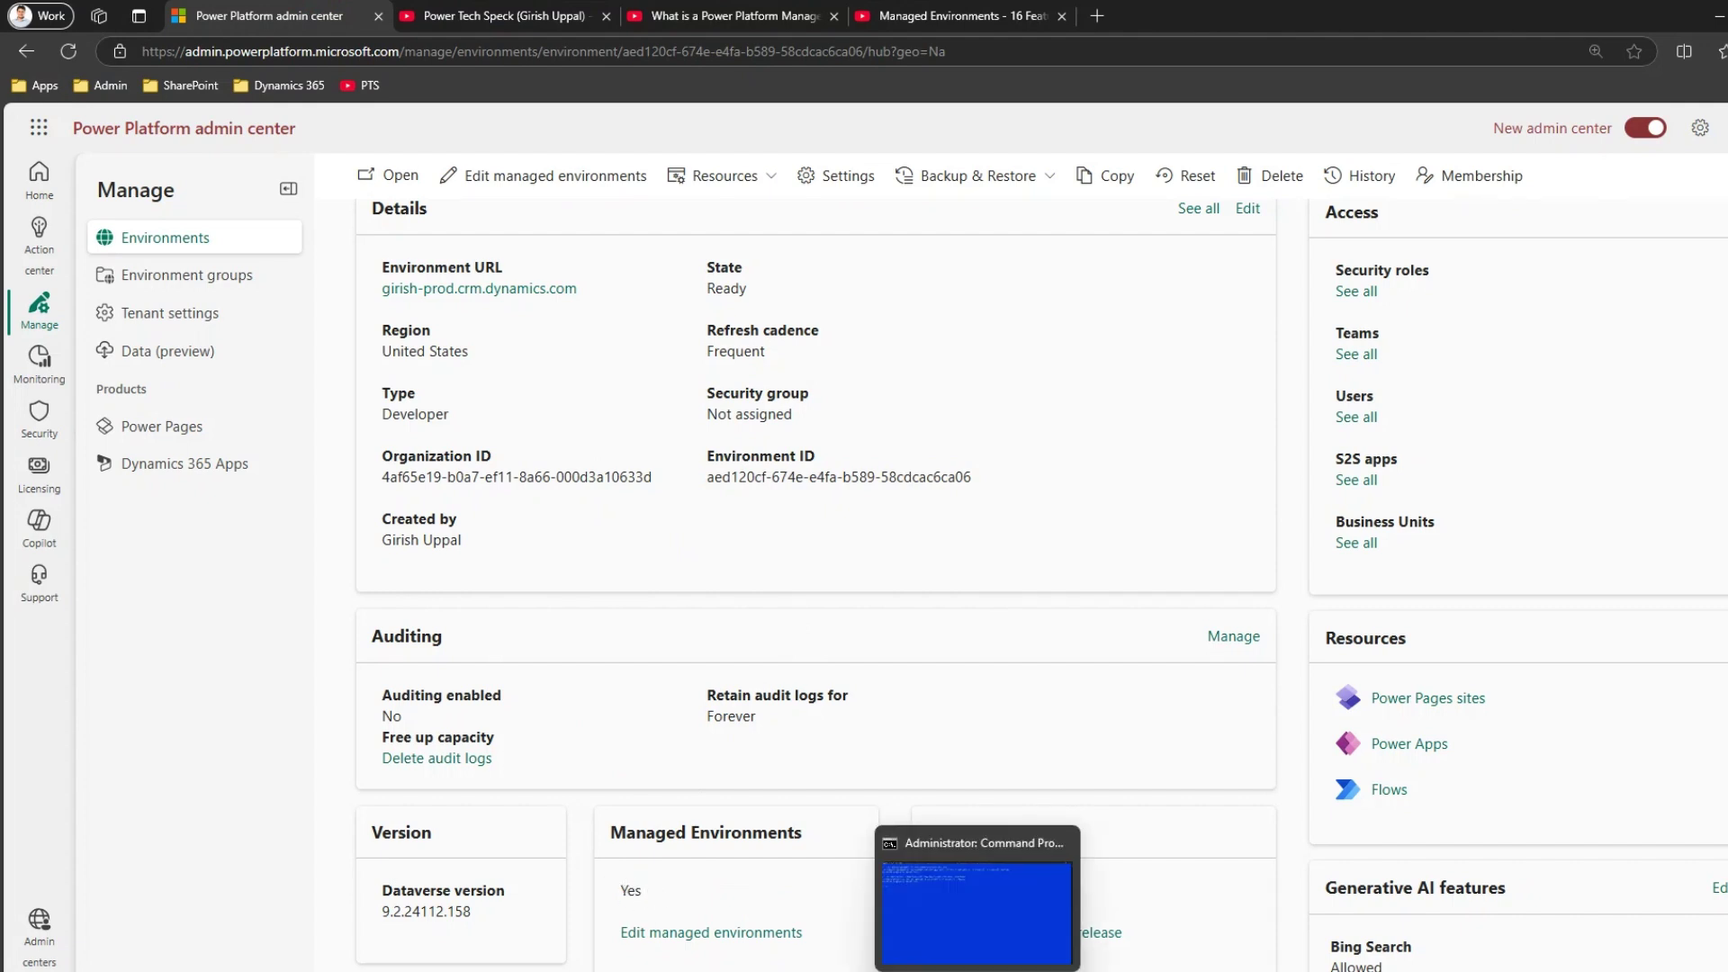
mouse_move(1105, 968)
click(1088, 916)
click(507, 540)
key(Escape)
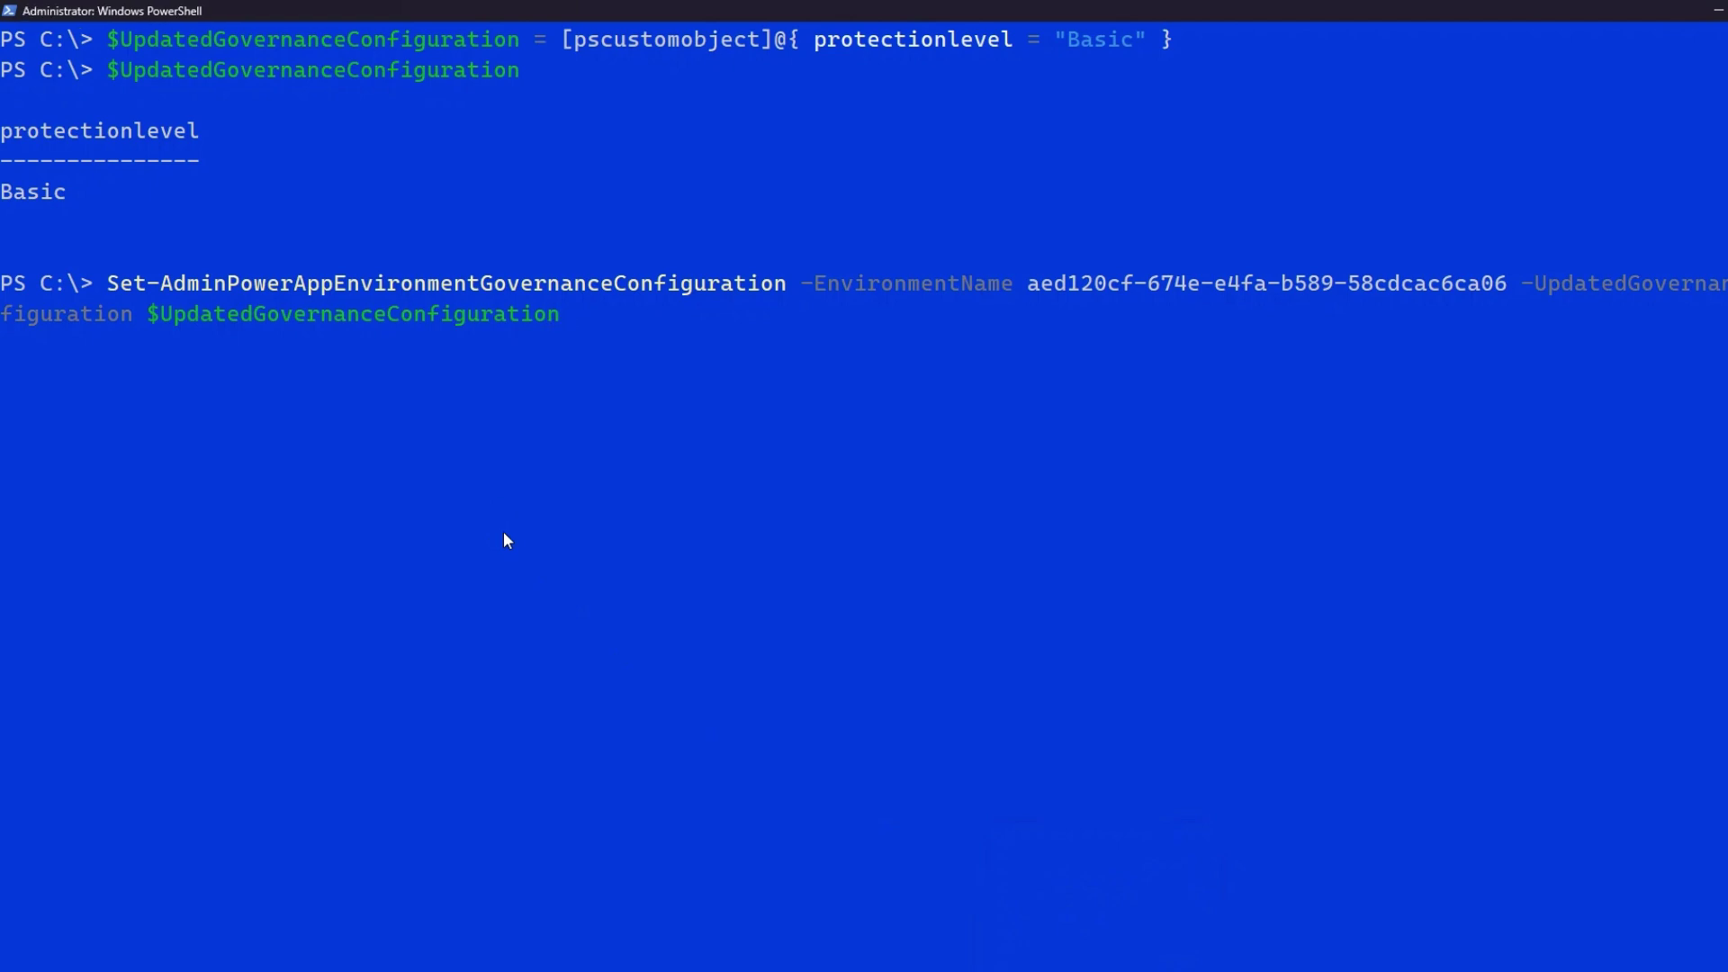
key(Return)
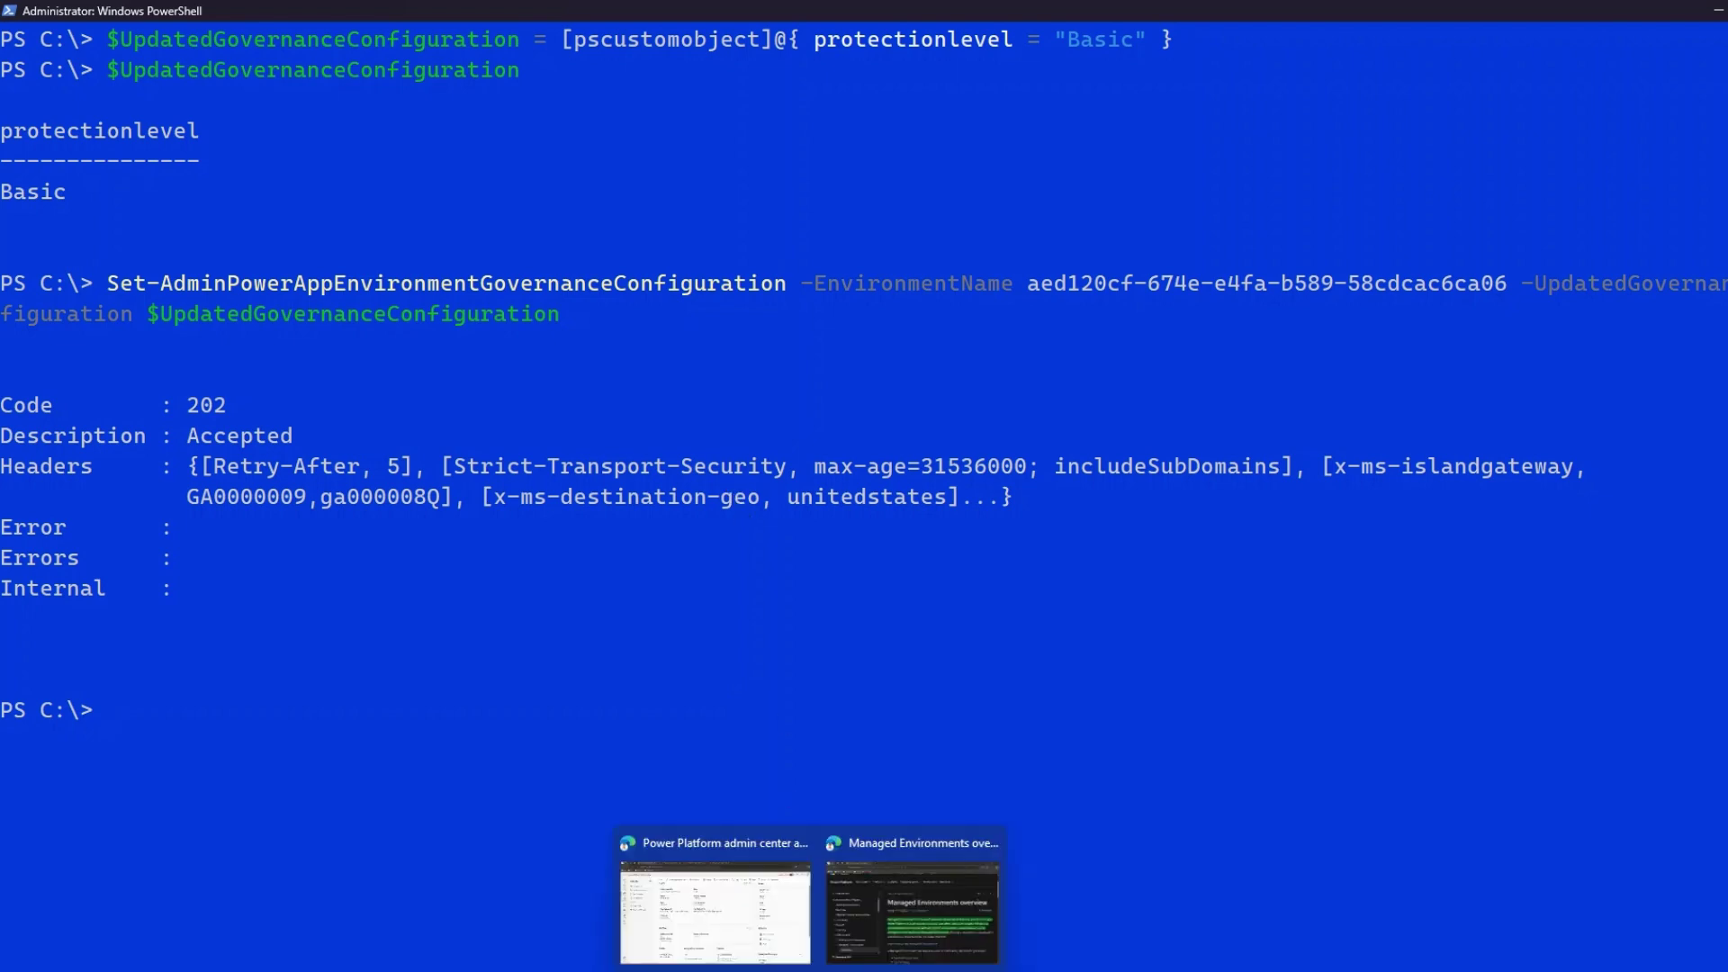
Reload Prod's environment page in Edge and check that Managed Environments now reads No
click(720, 918)
click(424, 51)
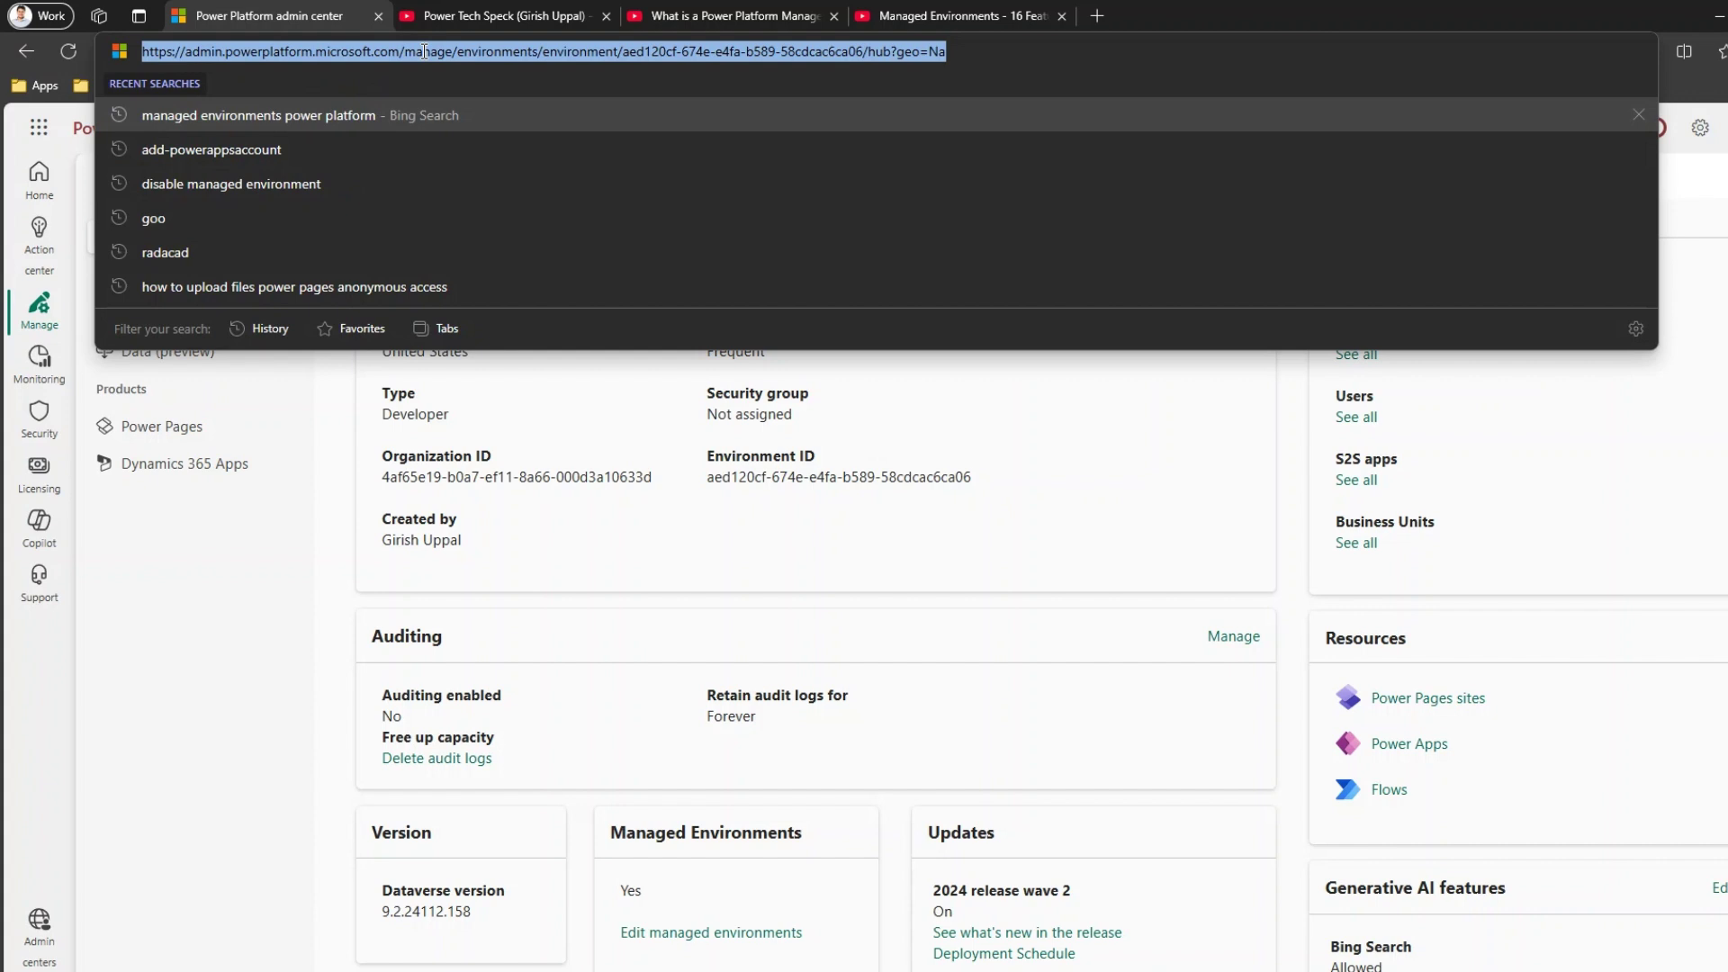
key(Return)
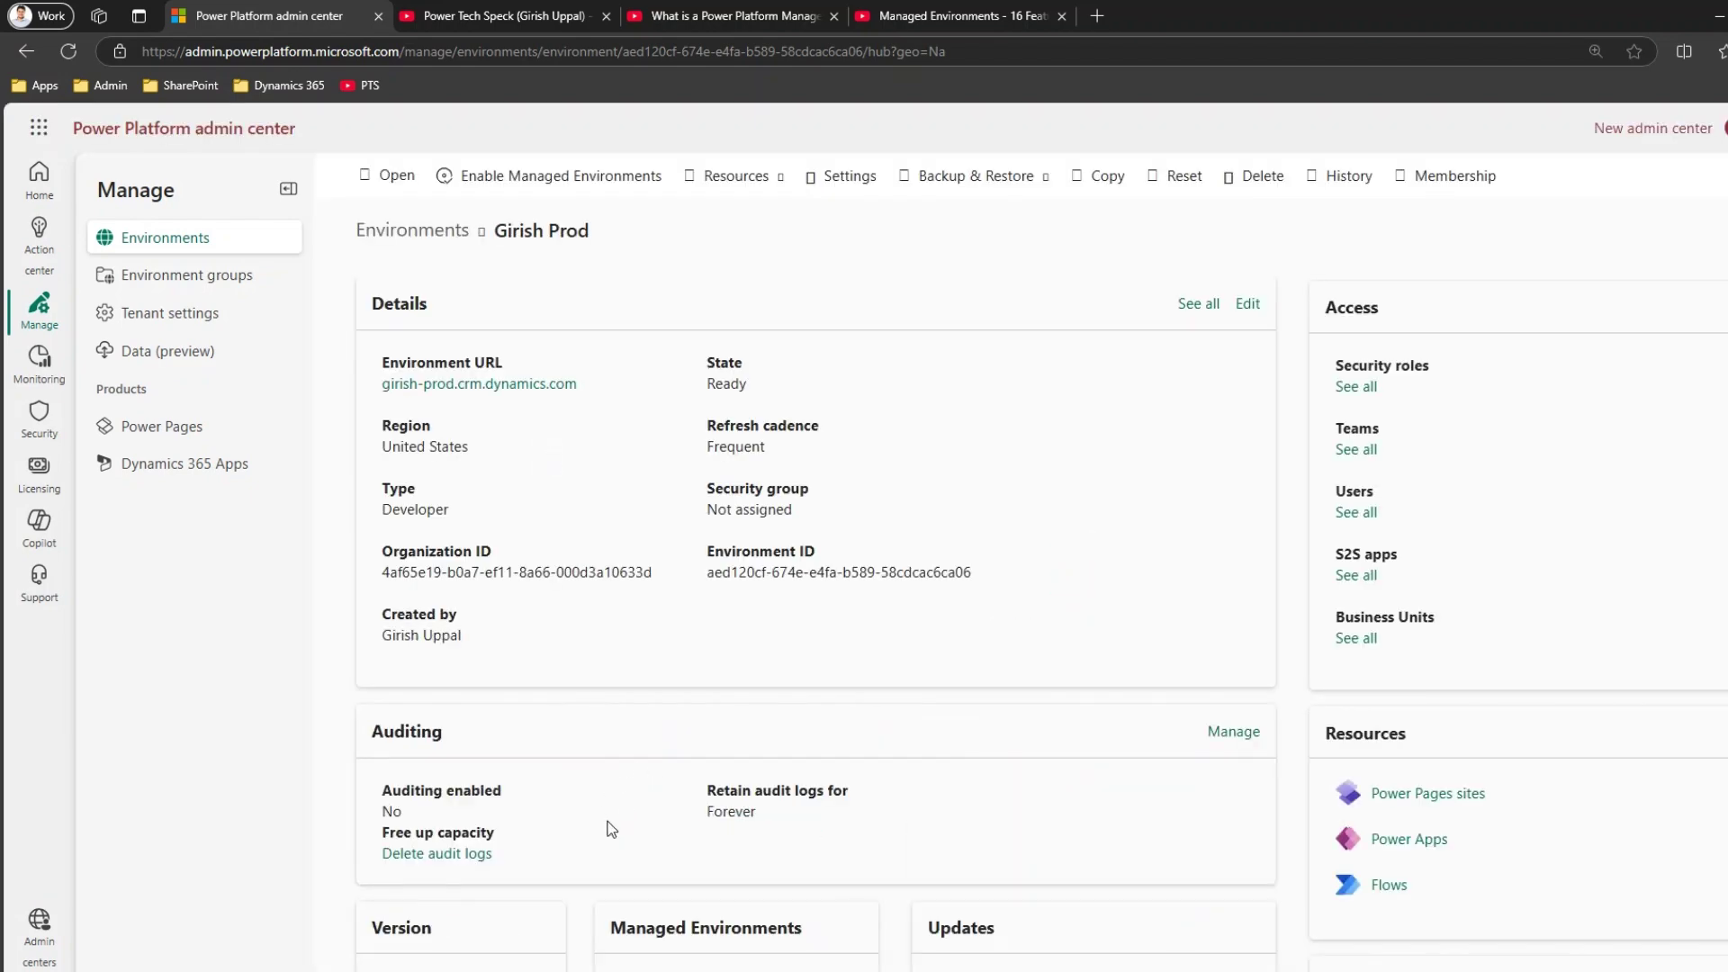
scroll(695, 901, down, 1)
scroll(696, 902, down, 1)
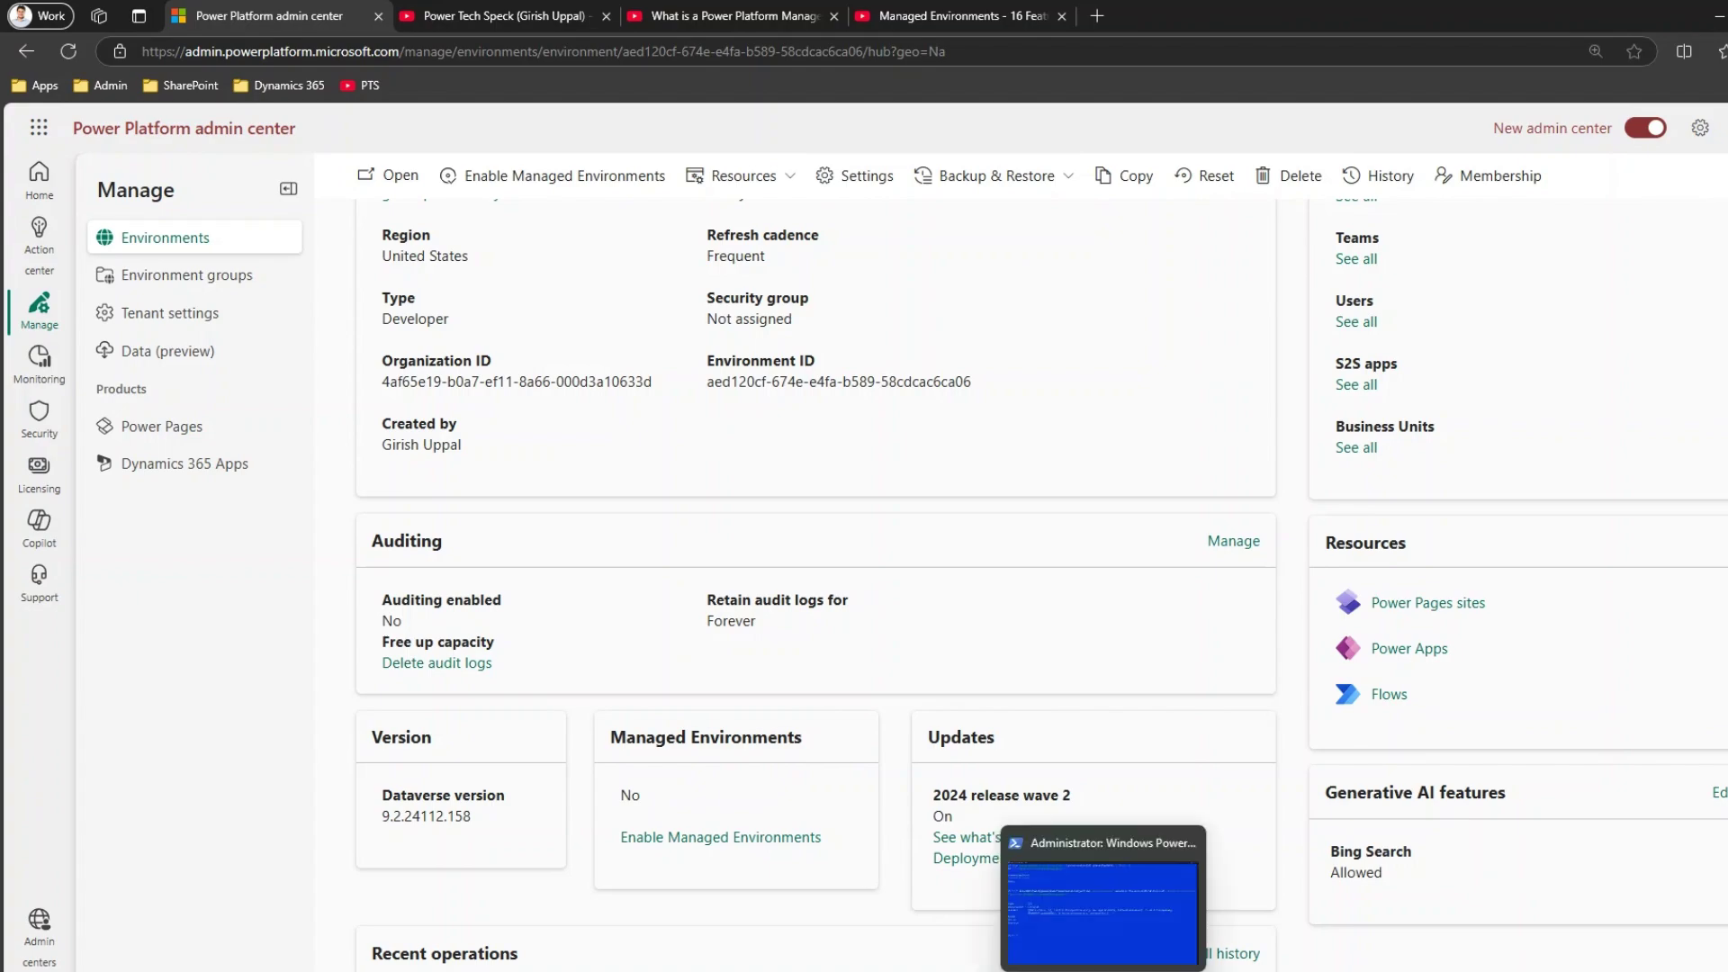
Rerun the governance command in PowerShell, which returns 400 Bad Request, then go back to the admin center
click(1100, 896)
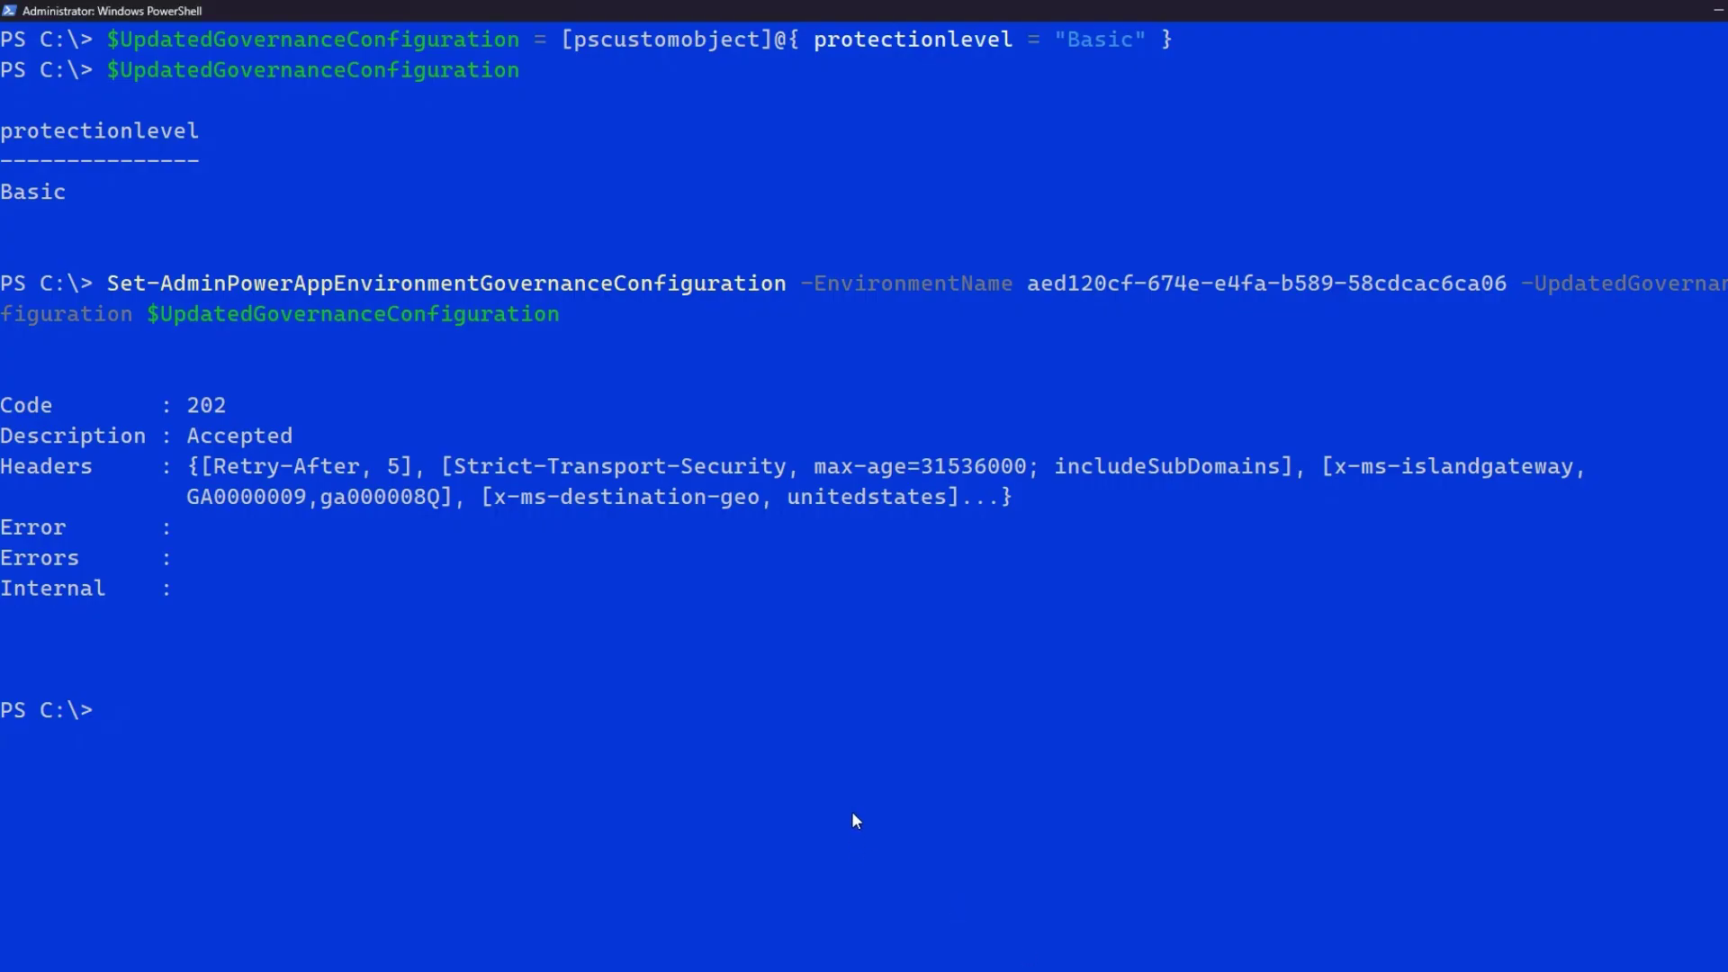
click(846, 775)
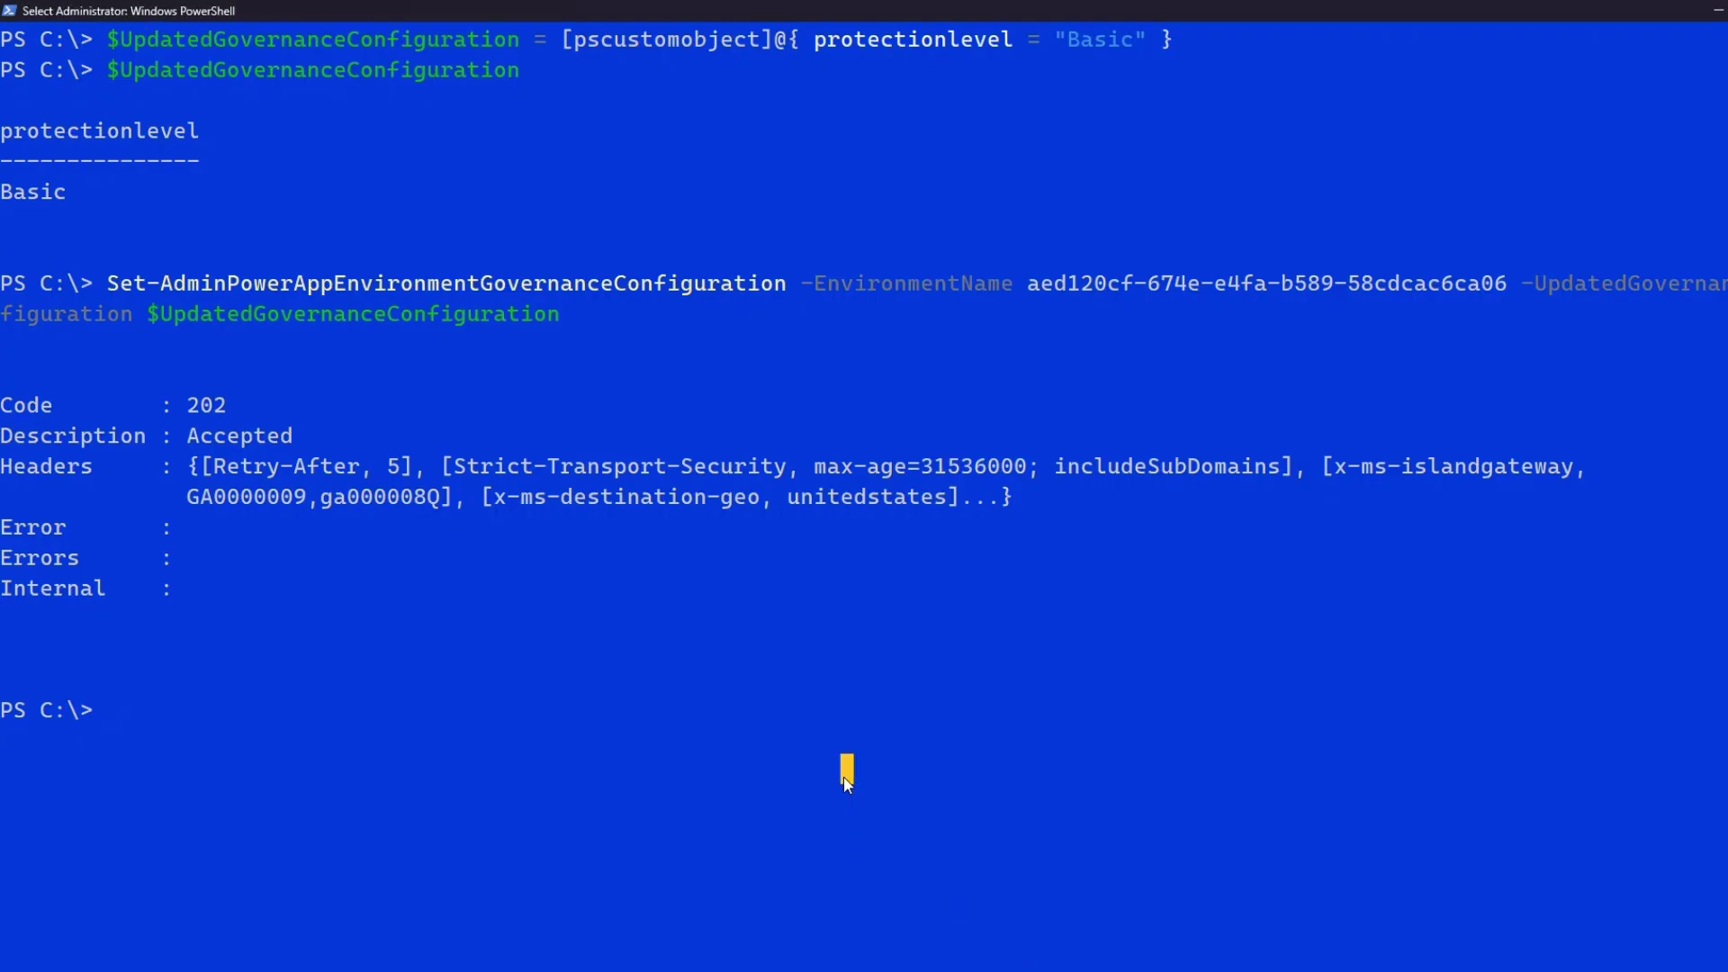
key(Up)
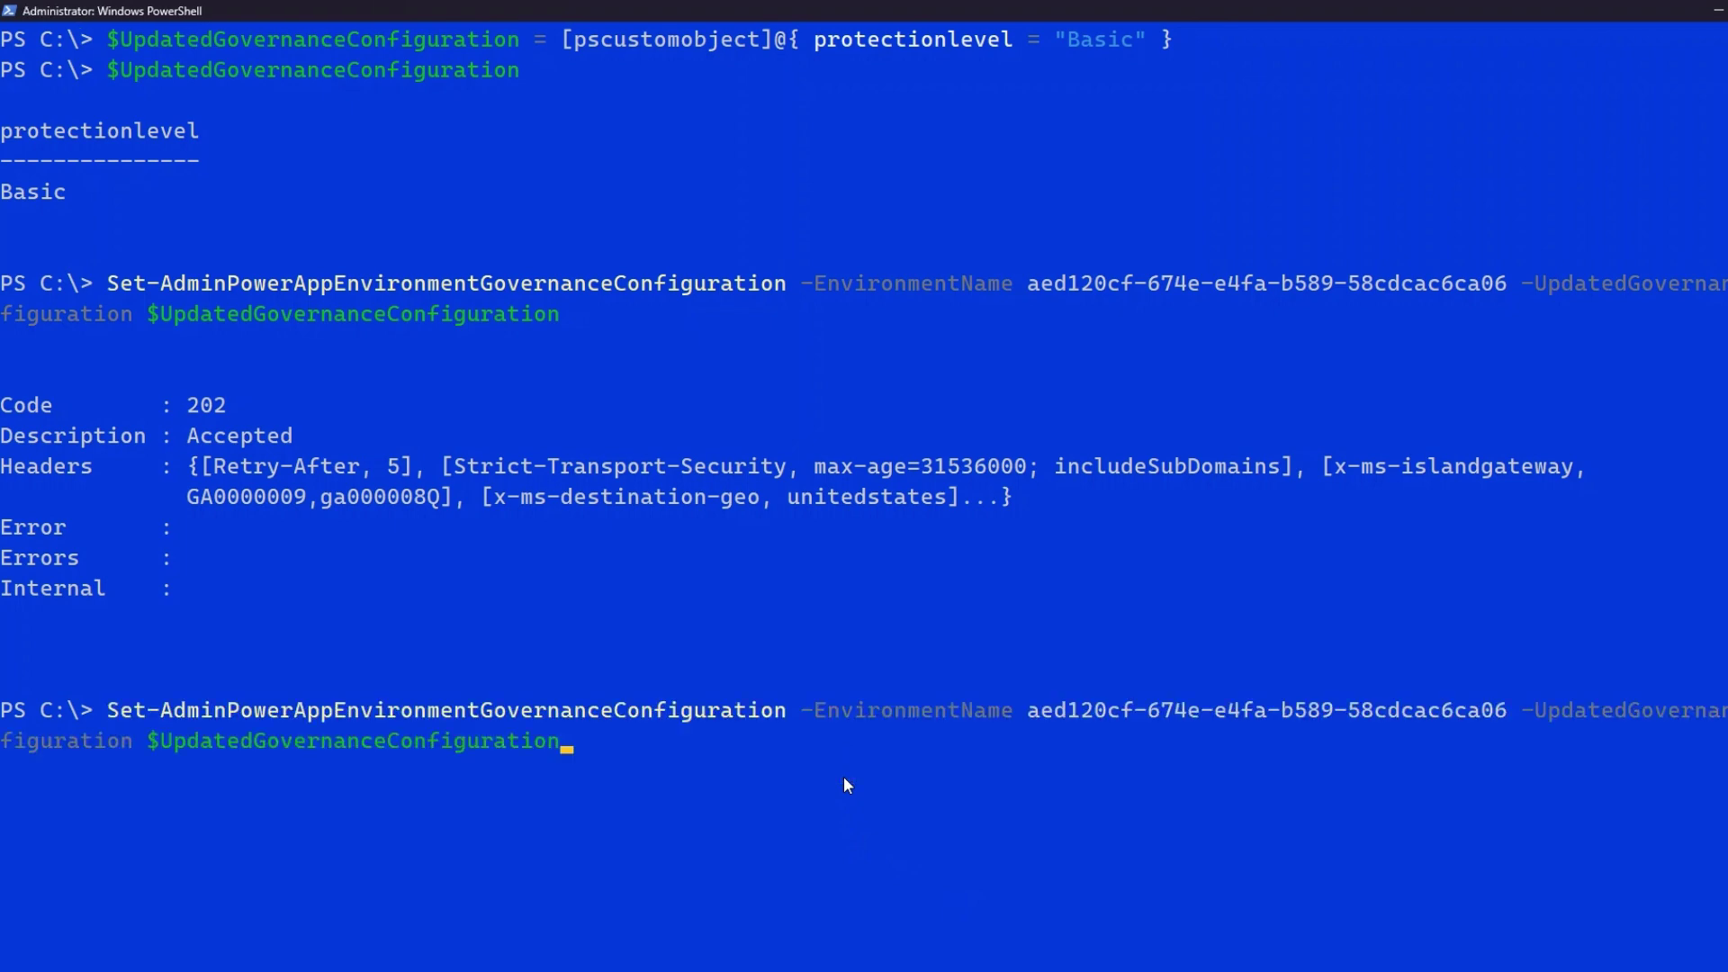
key(Return)
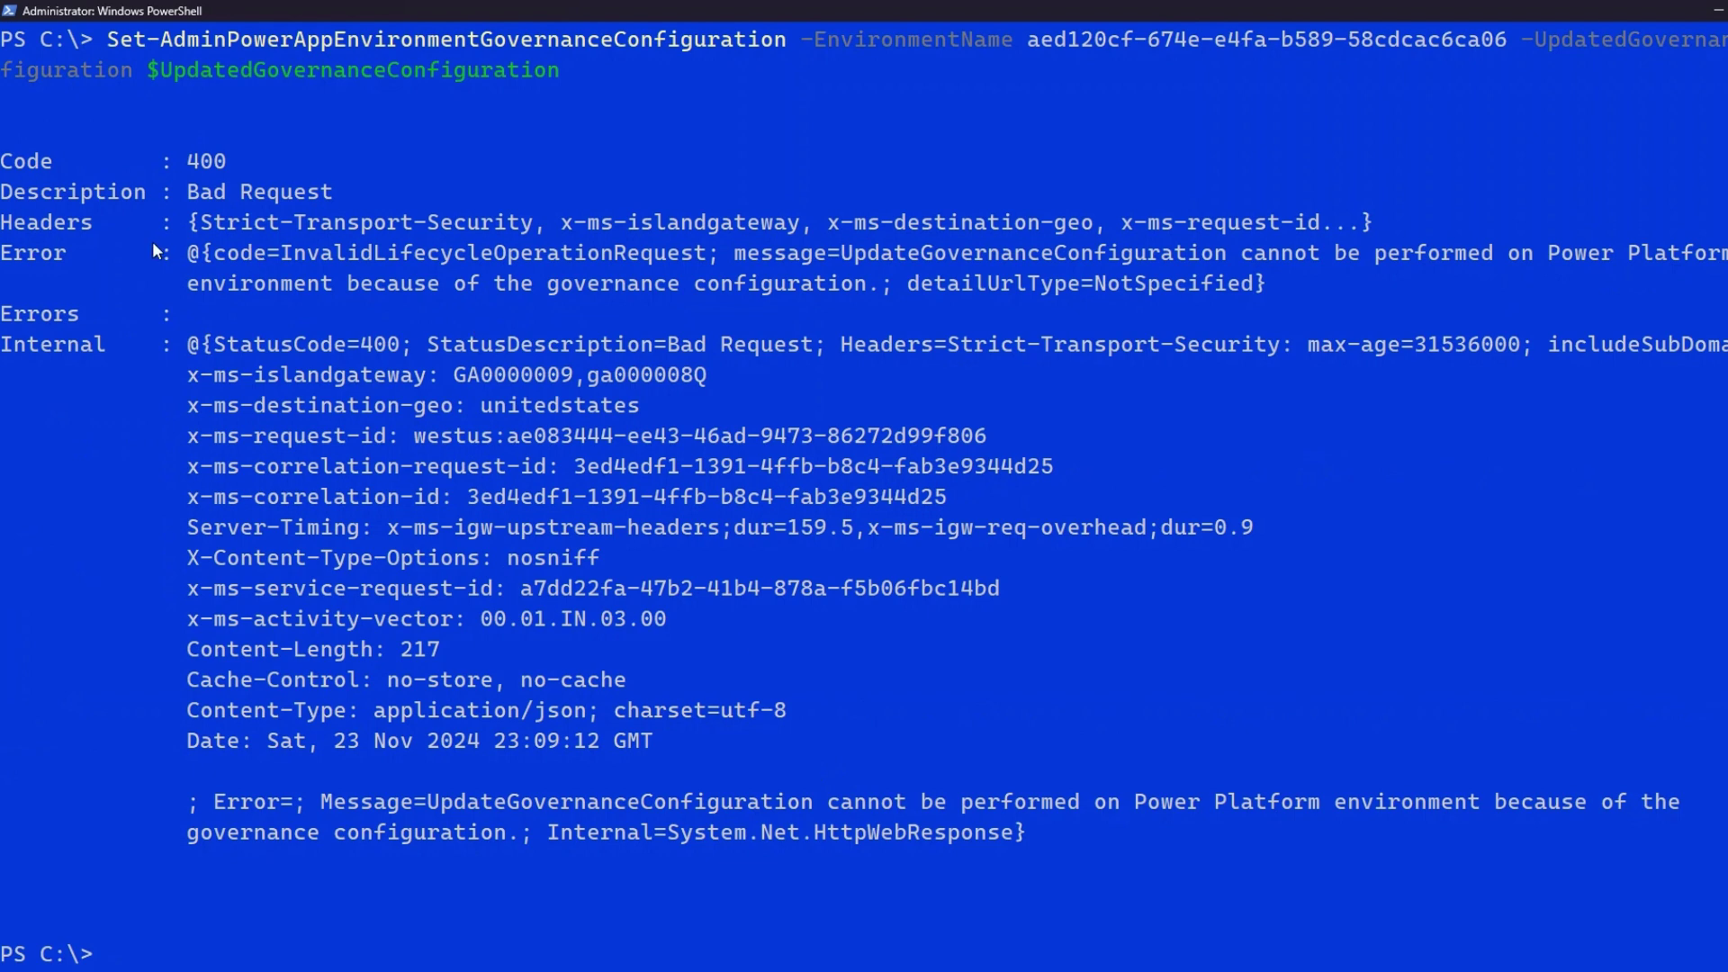
scroll(167, 209, up, 1)
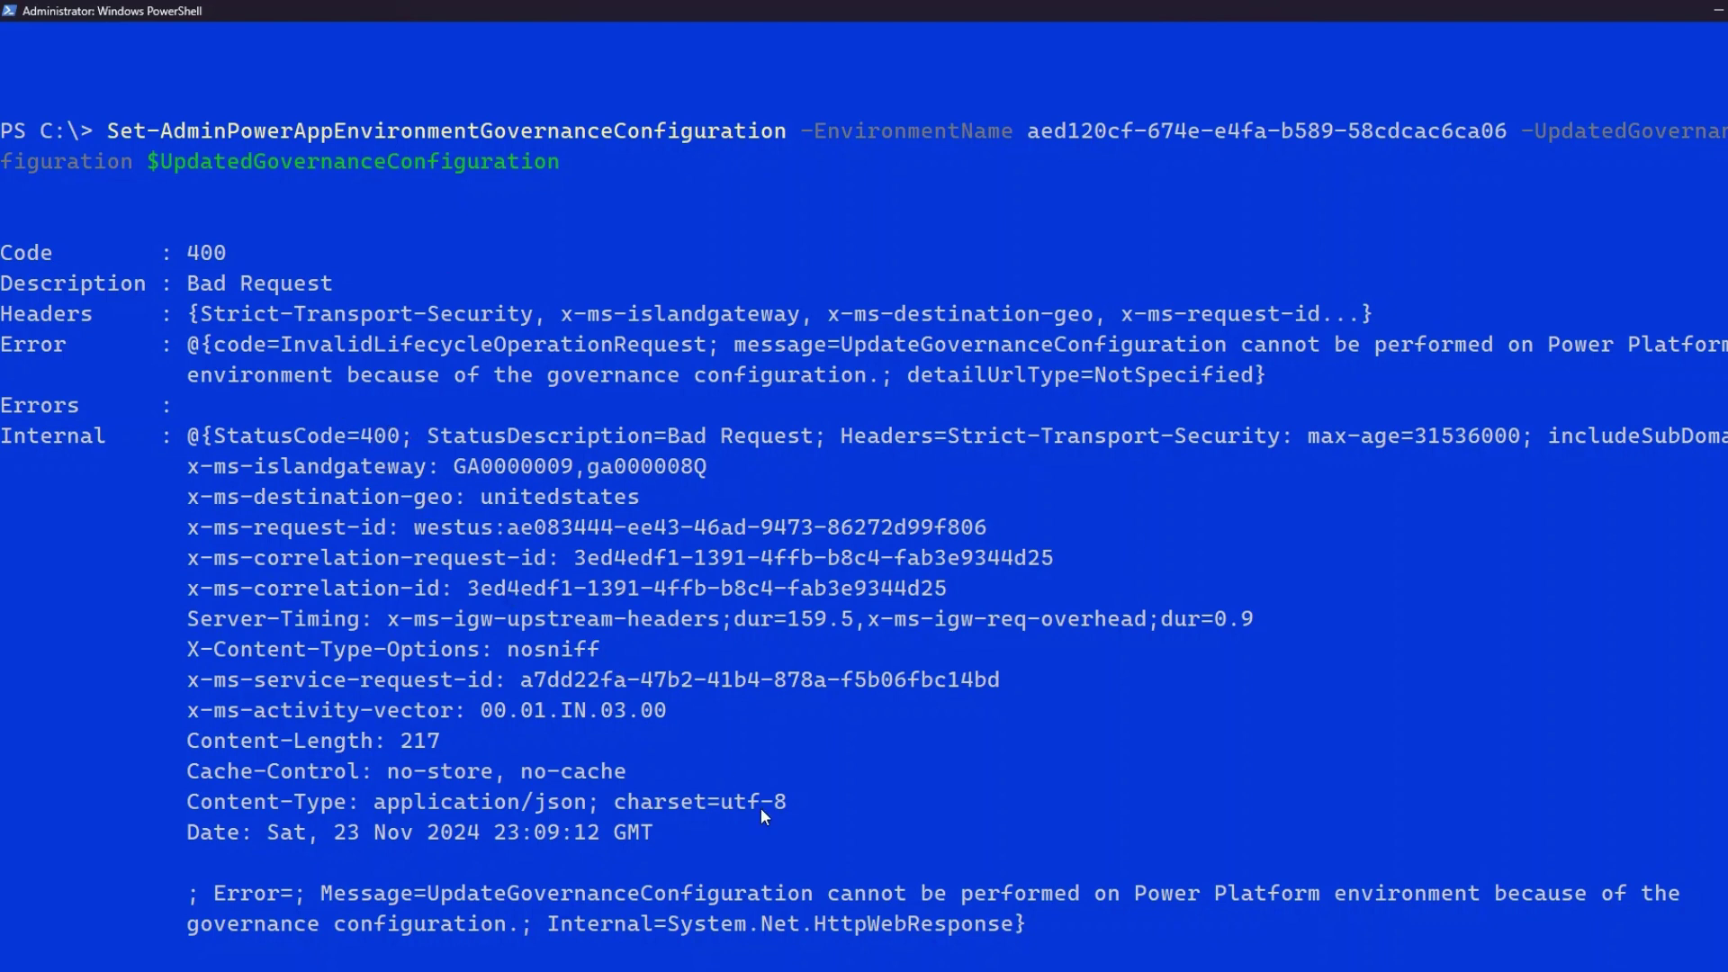
mouse_move(720, 966)
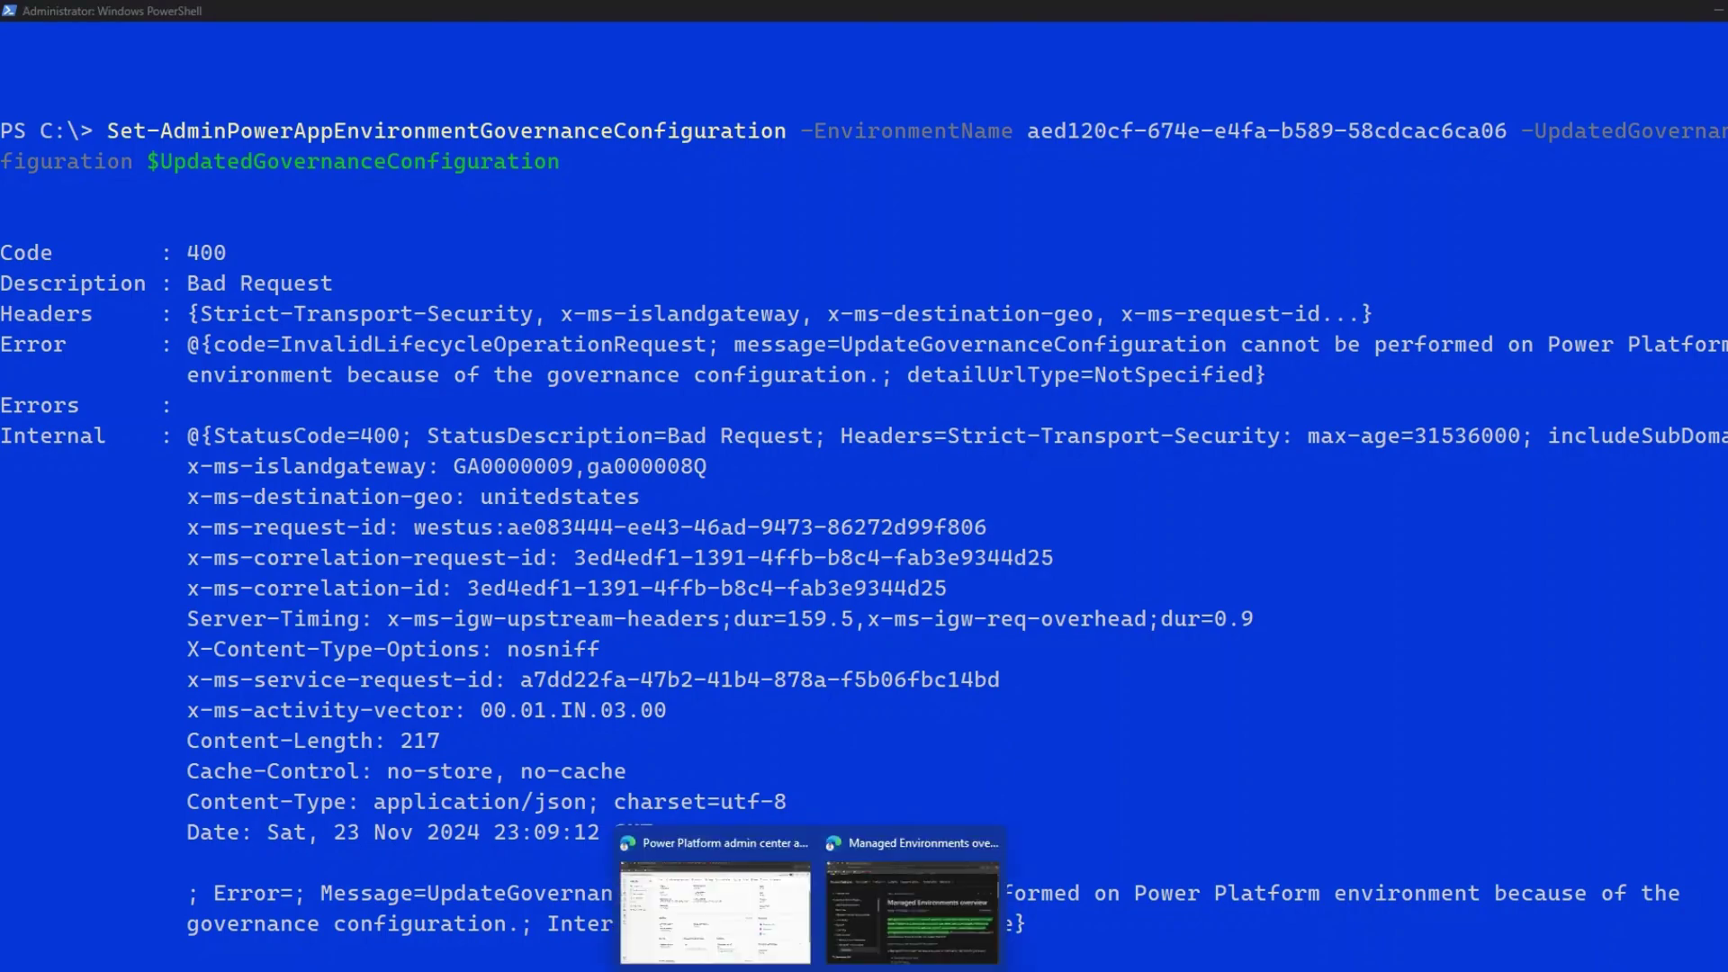
click(711, 912)
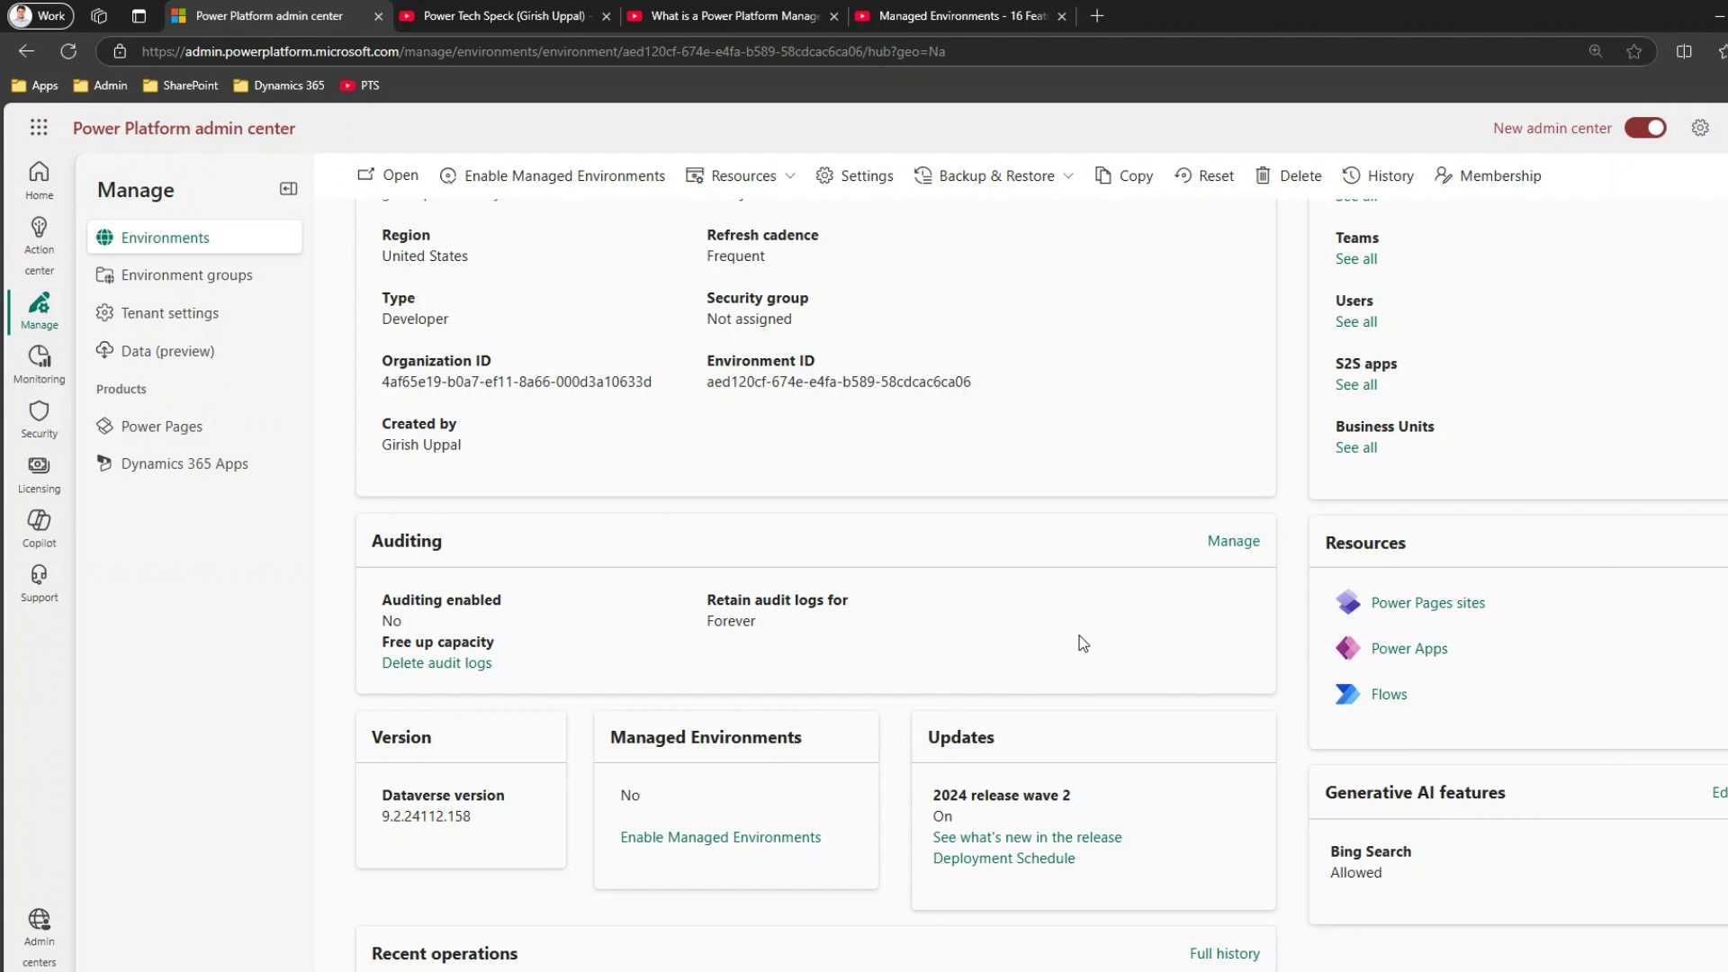
Open the Prod environment's full operations history from Recent operations
scroll(1033, 648, down, 2)
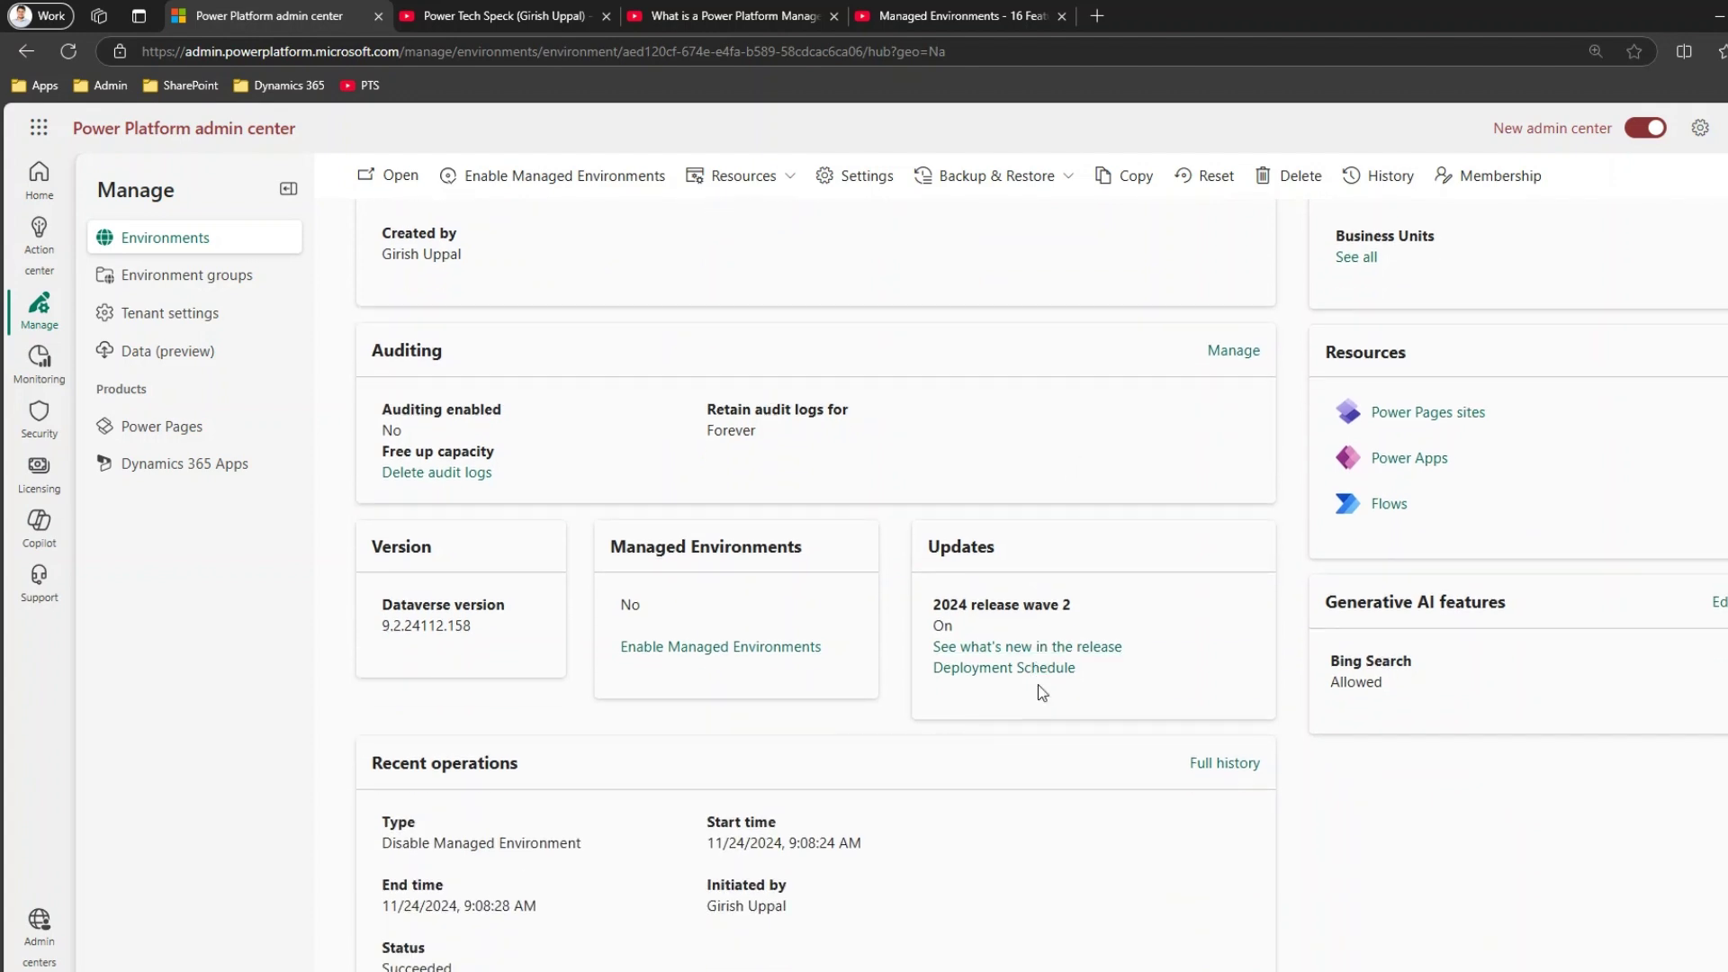
click(1238, 767)
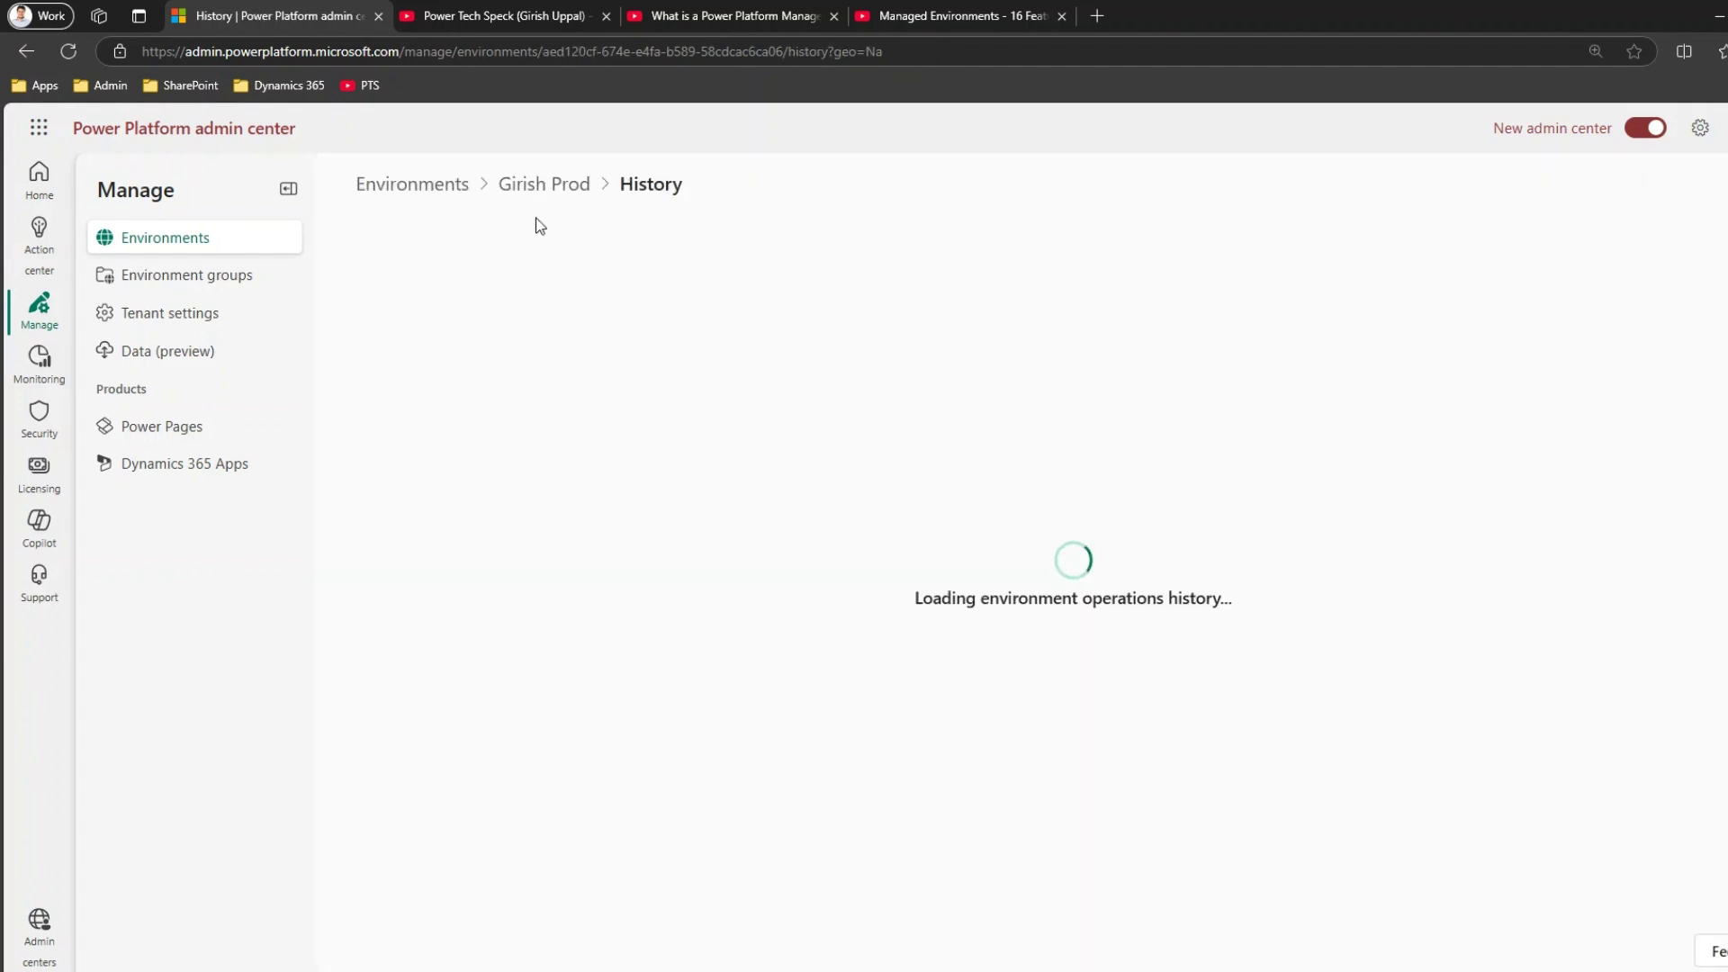
scroll(989, 486, down, 10)
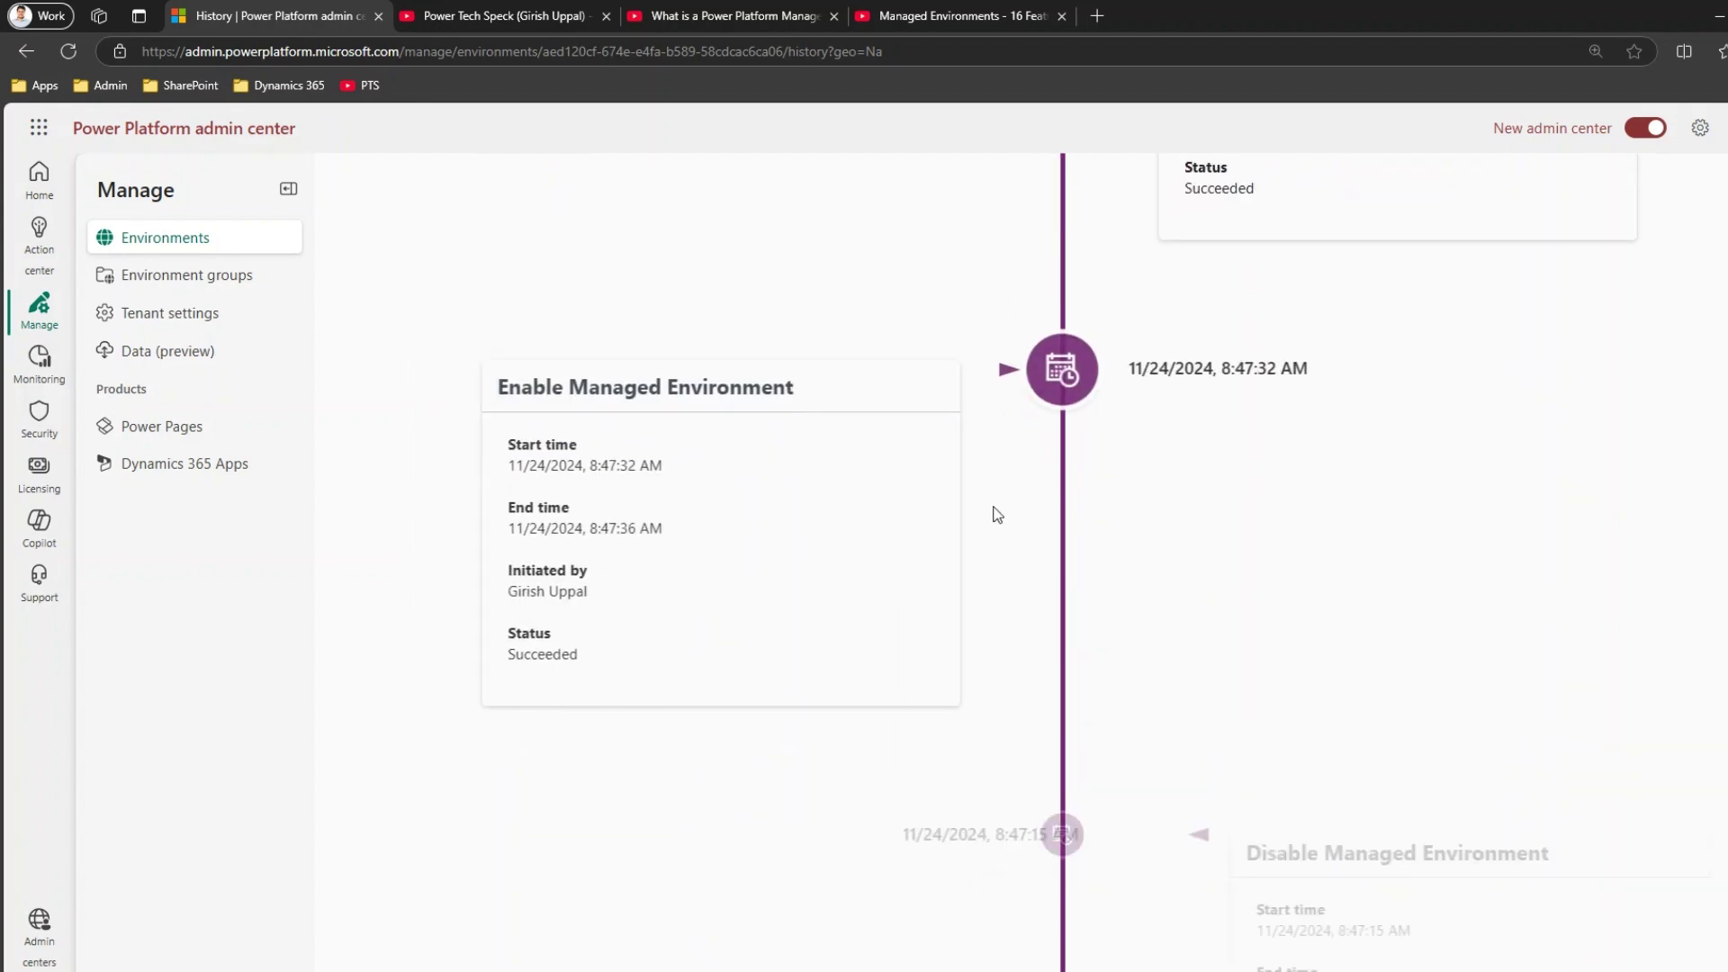
scroll(997, 531, down, 5)
scroll(1035, 568, up, 20)
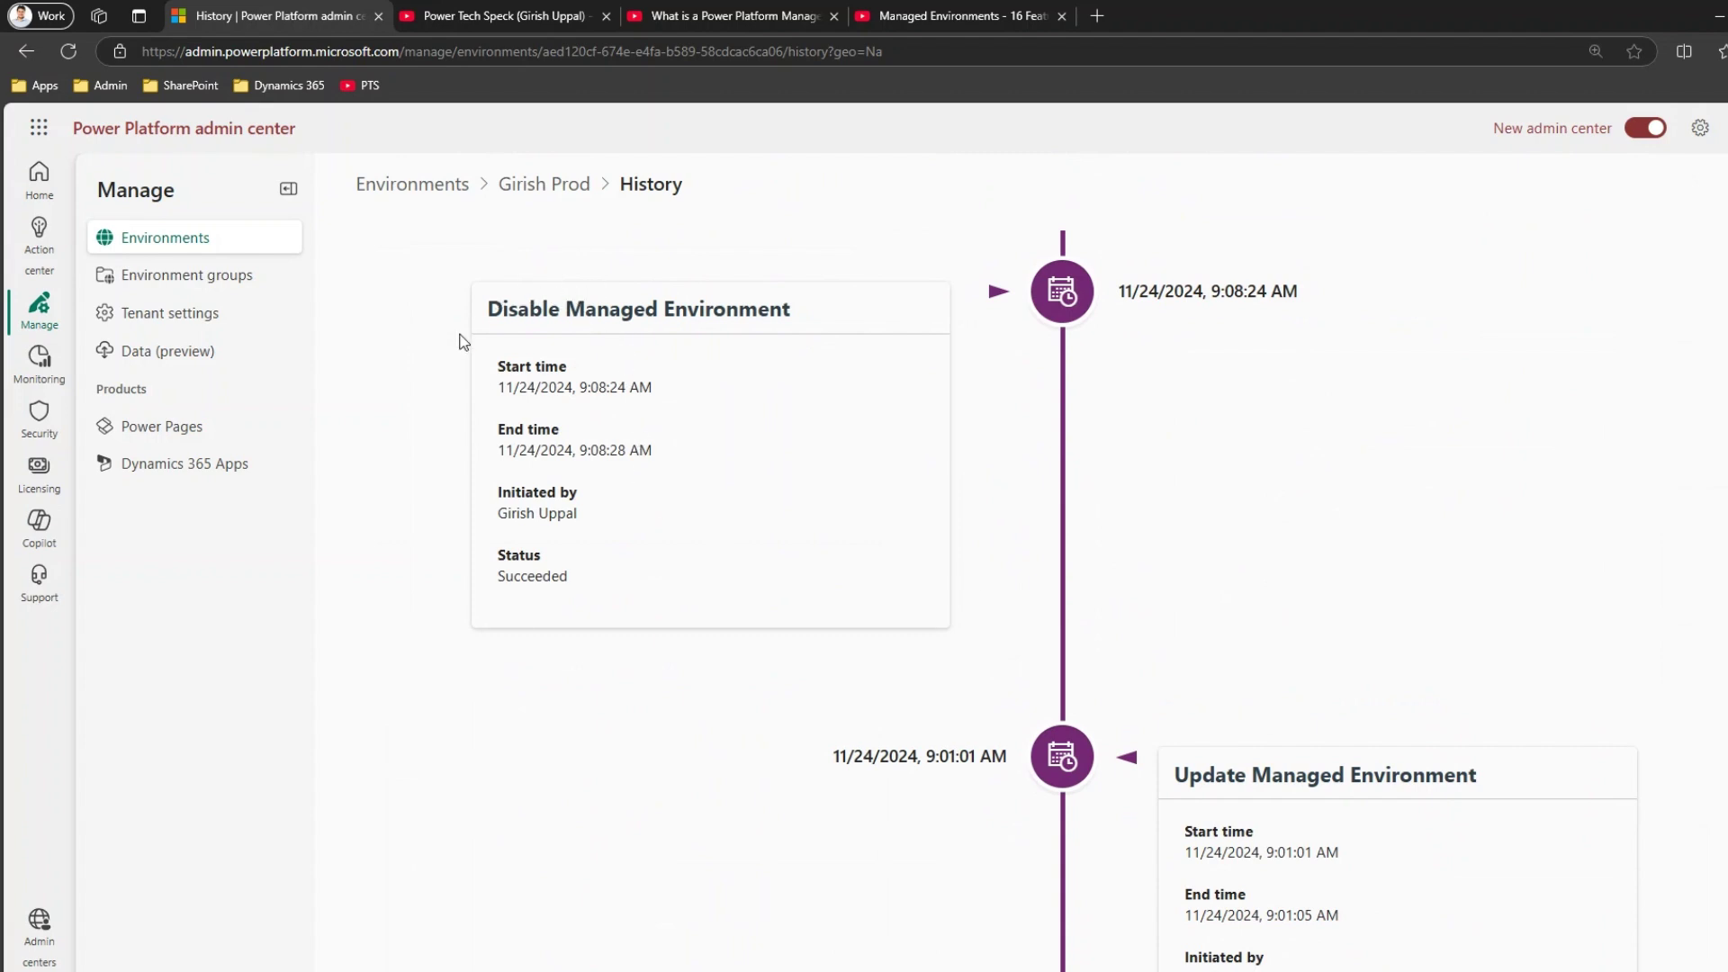
Review the succeeded Disable Managed Environment entry at 9:08:24 AM and the older history entries
drag(506, 369, 572, 531)
click(546, 583)
scroll(1261, 604, down, 5)
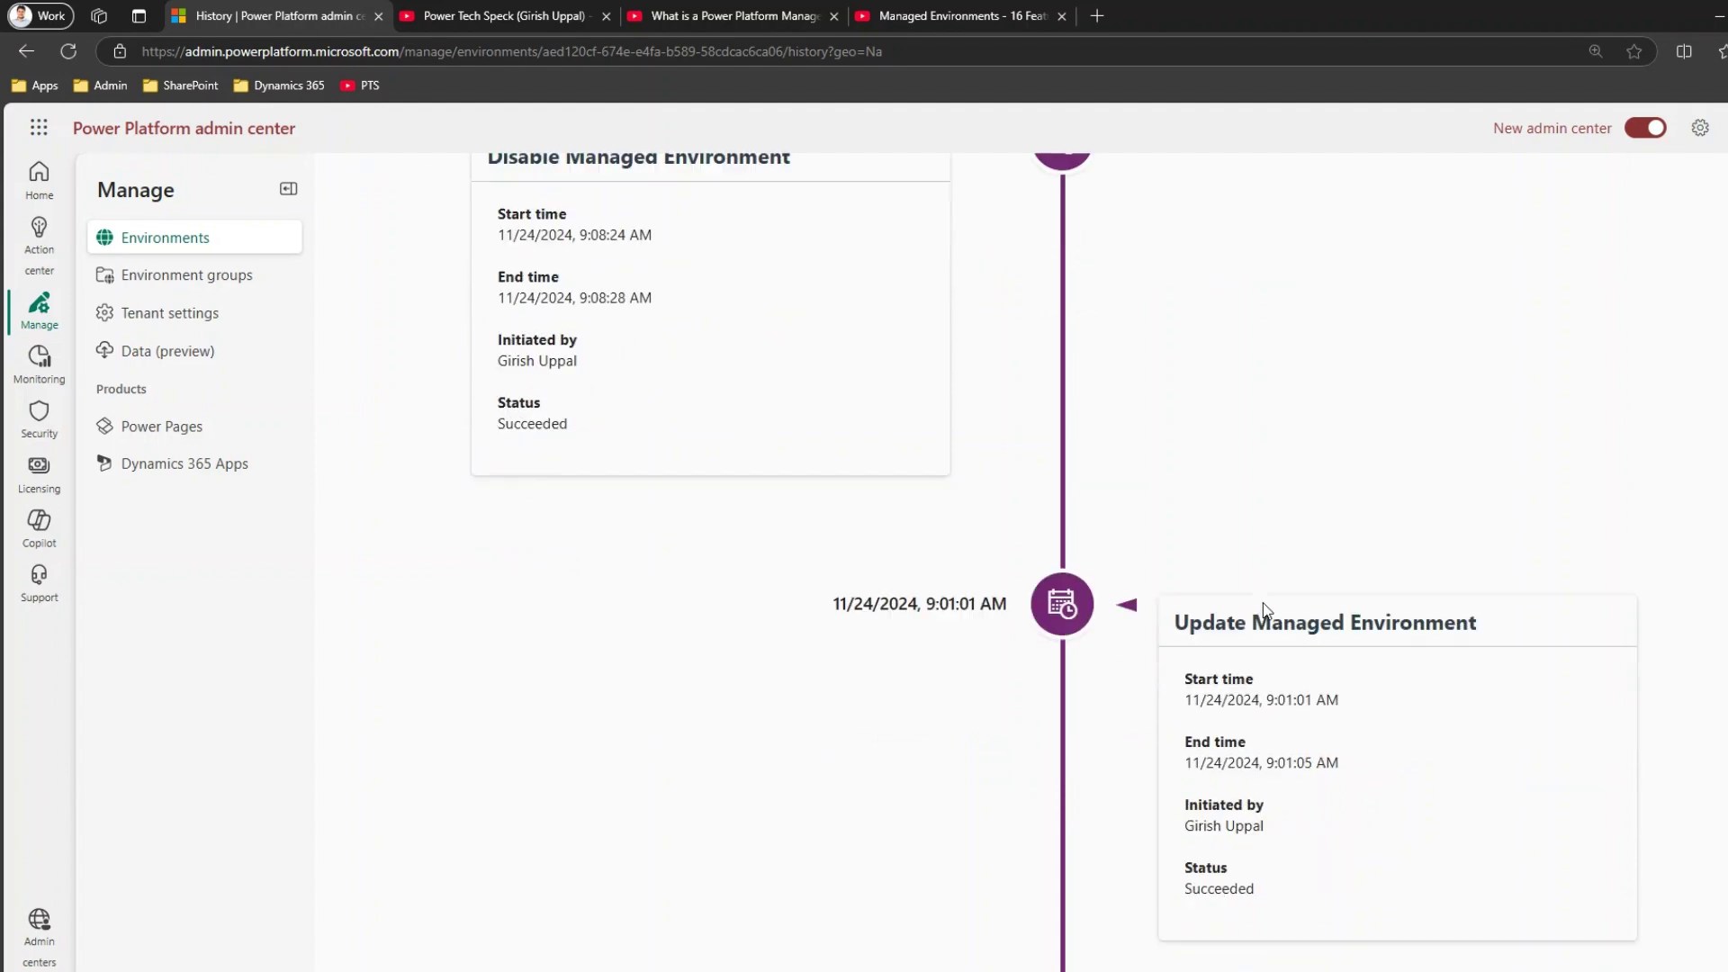
scroll(1262, 603, down, 8)
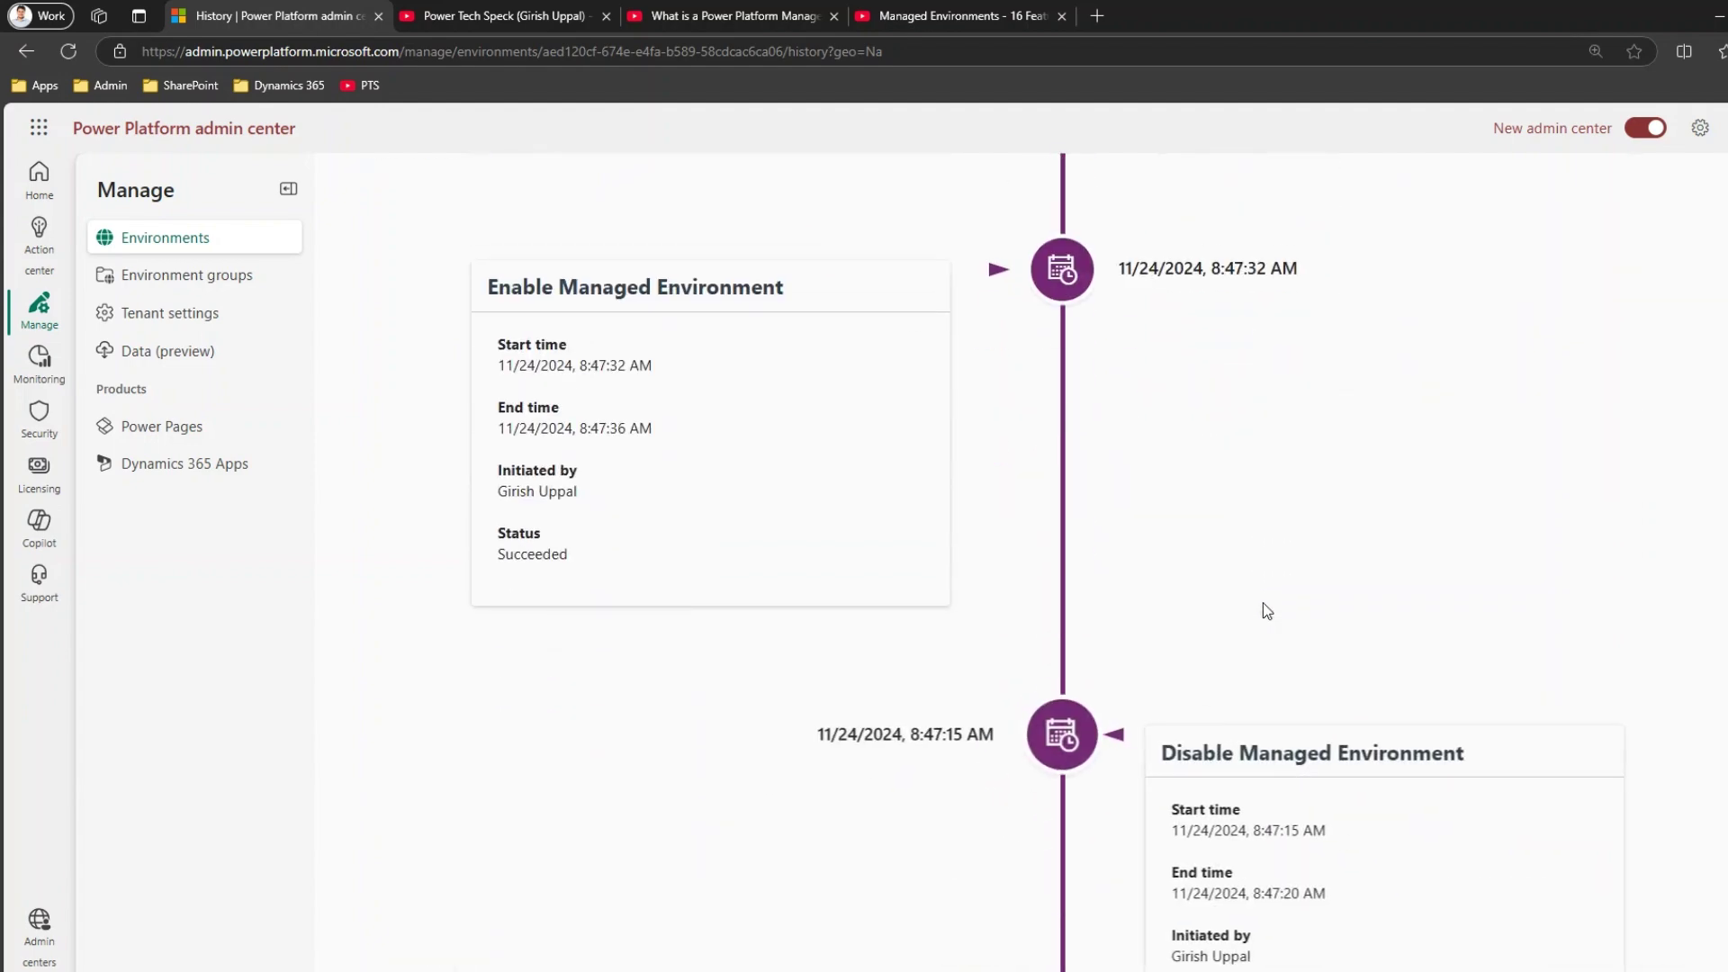
scroll(1263, 609, down, 5)
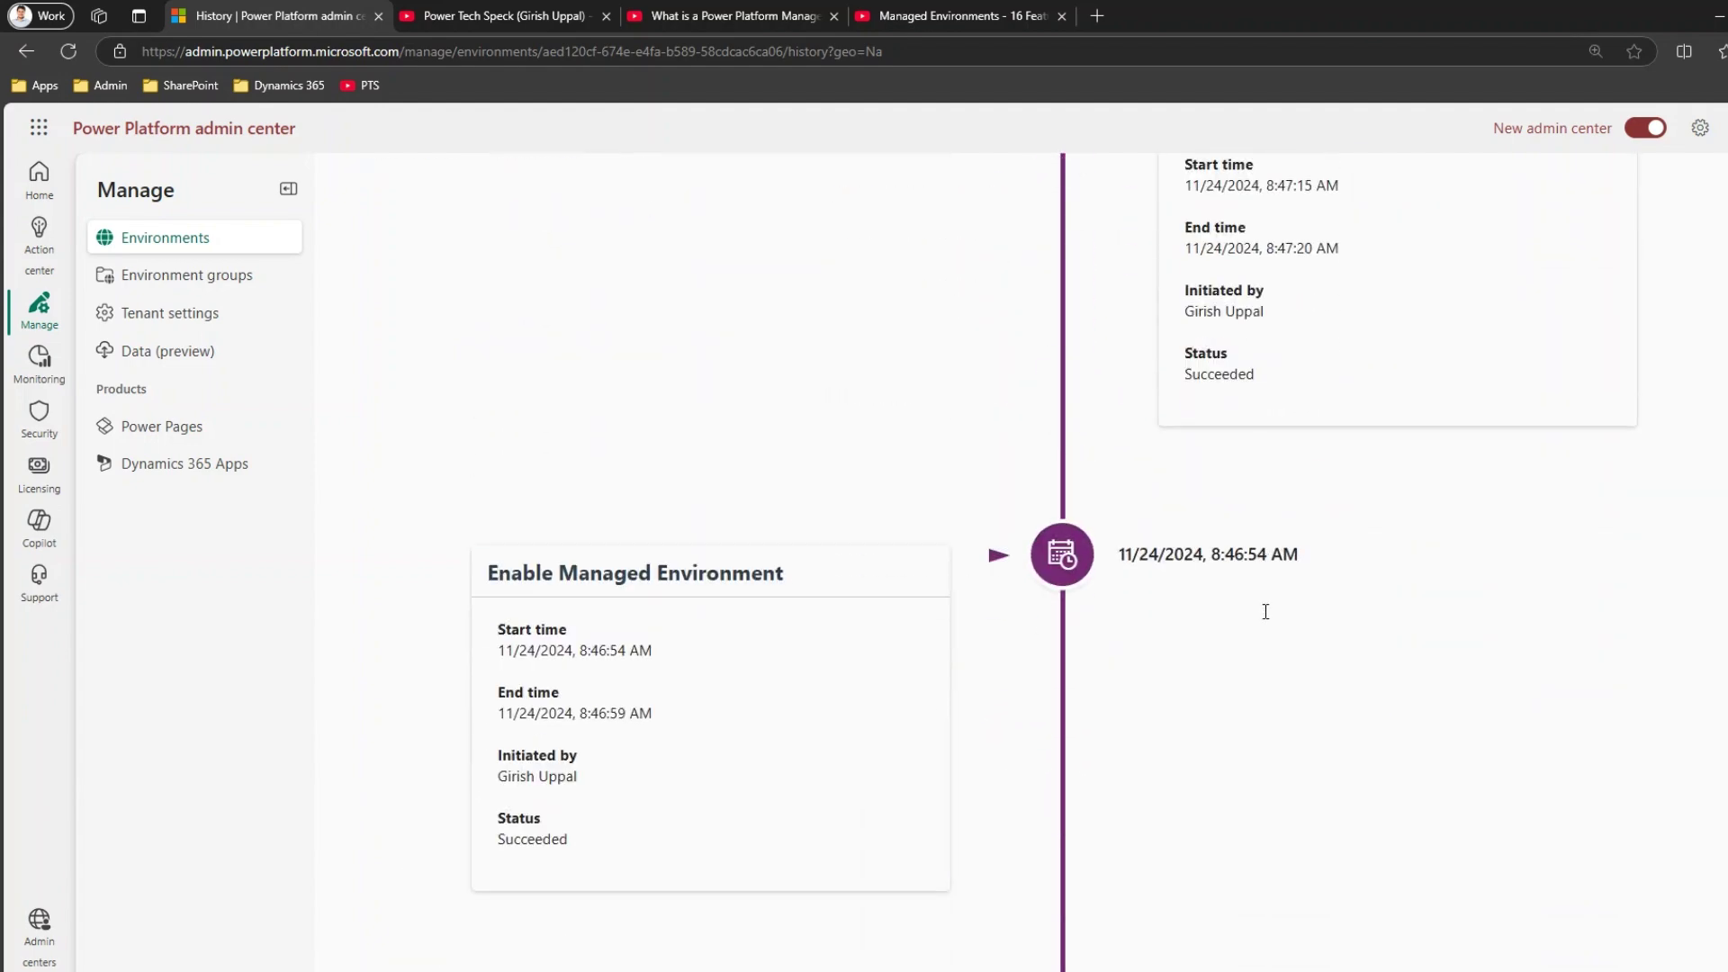
scroll(1261, 612, down, 5)
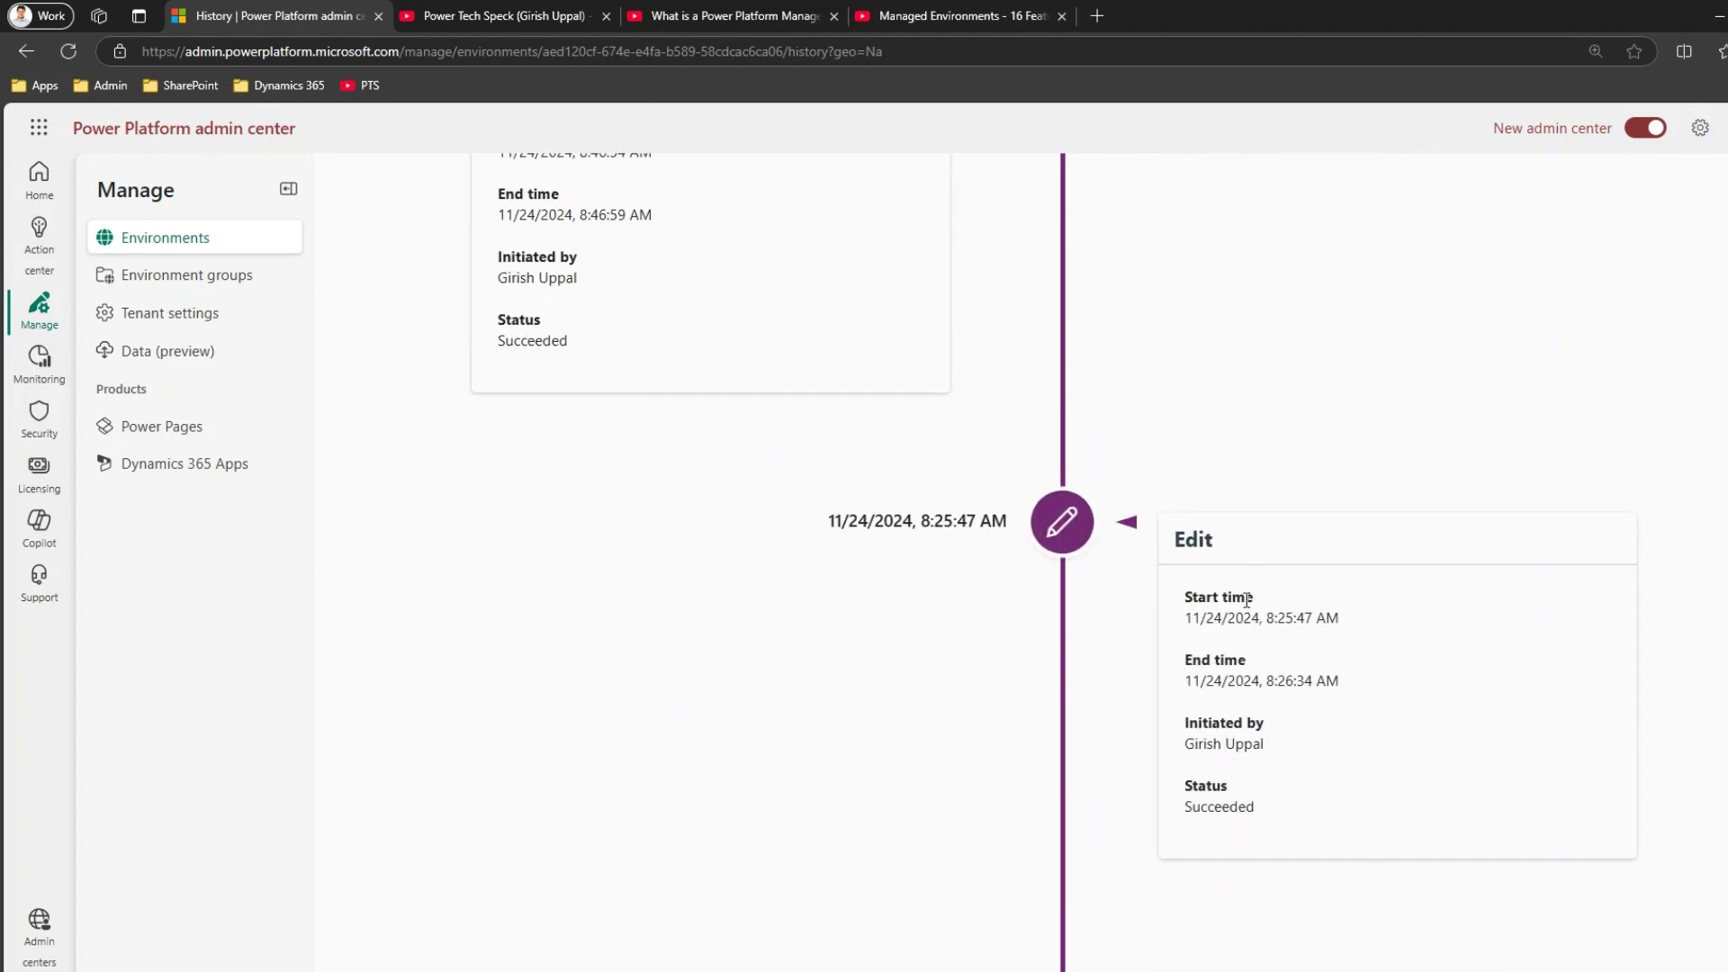
scroll(1246, 599, down, 3)
scroll(1254, 605, up, 8)
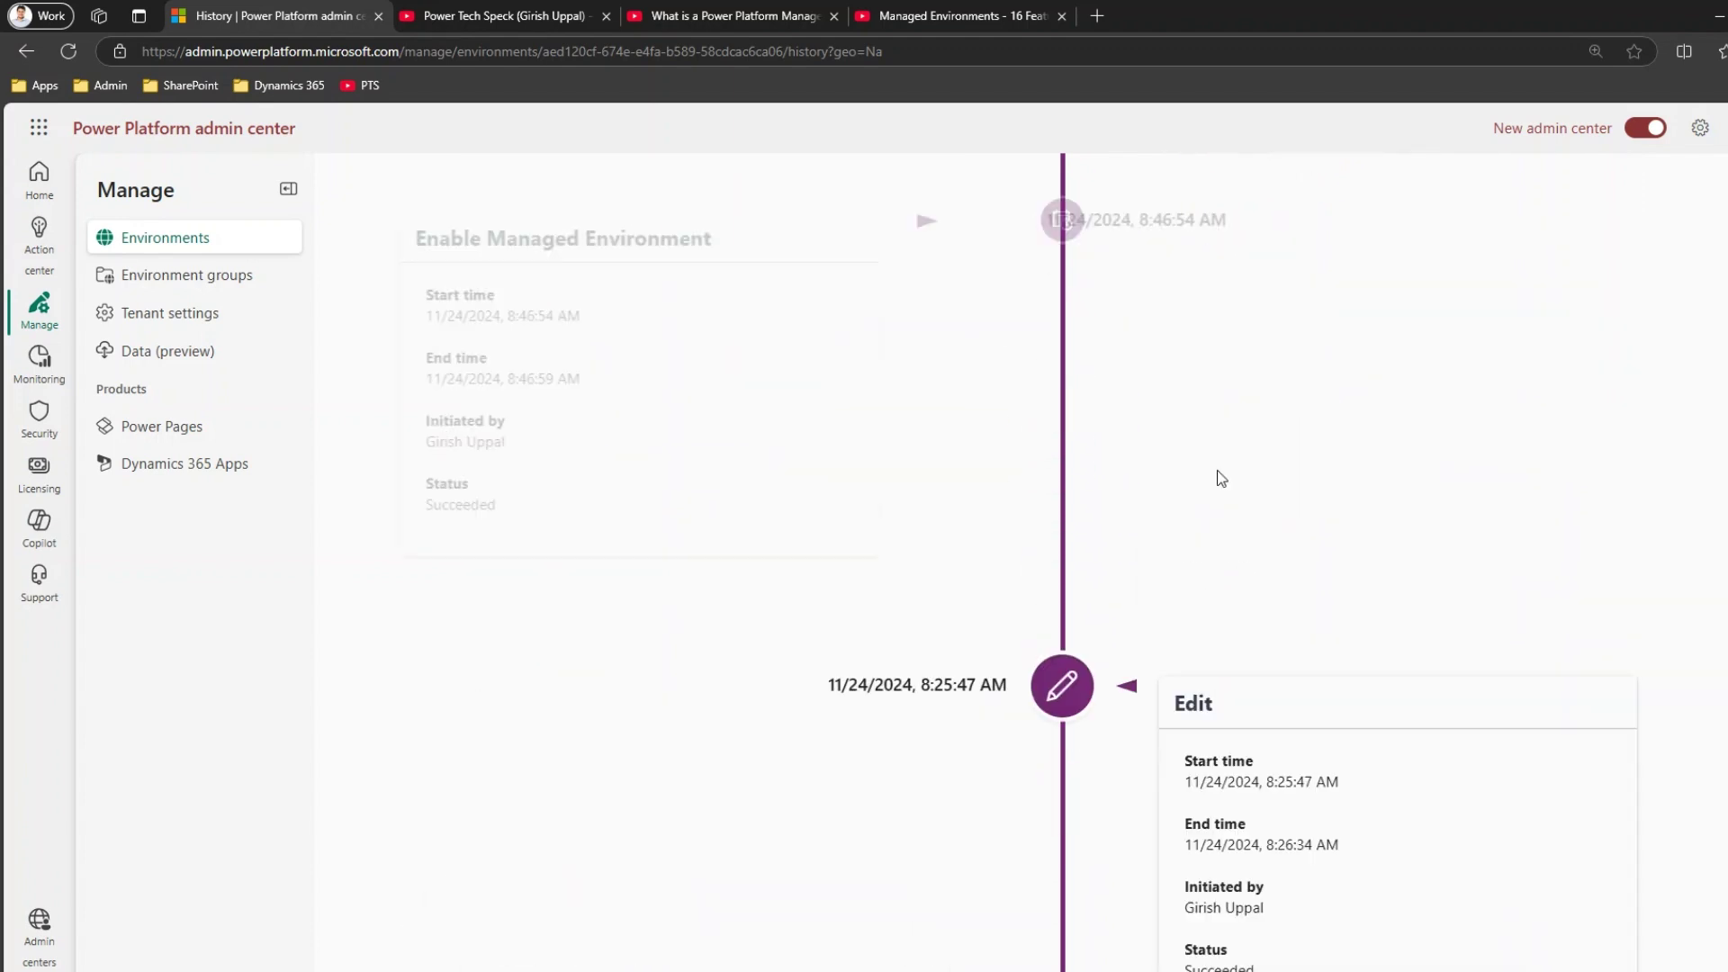
scroll(1160, 509, up, 7)
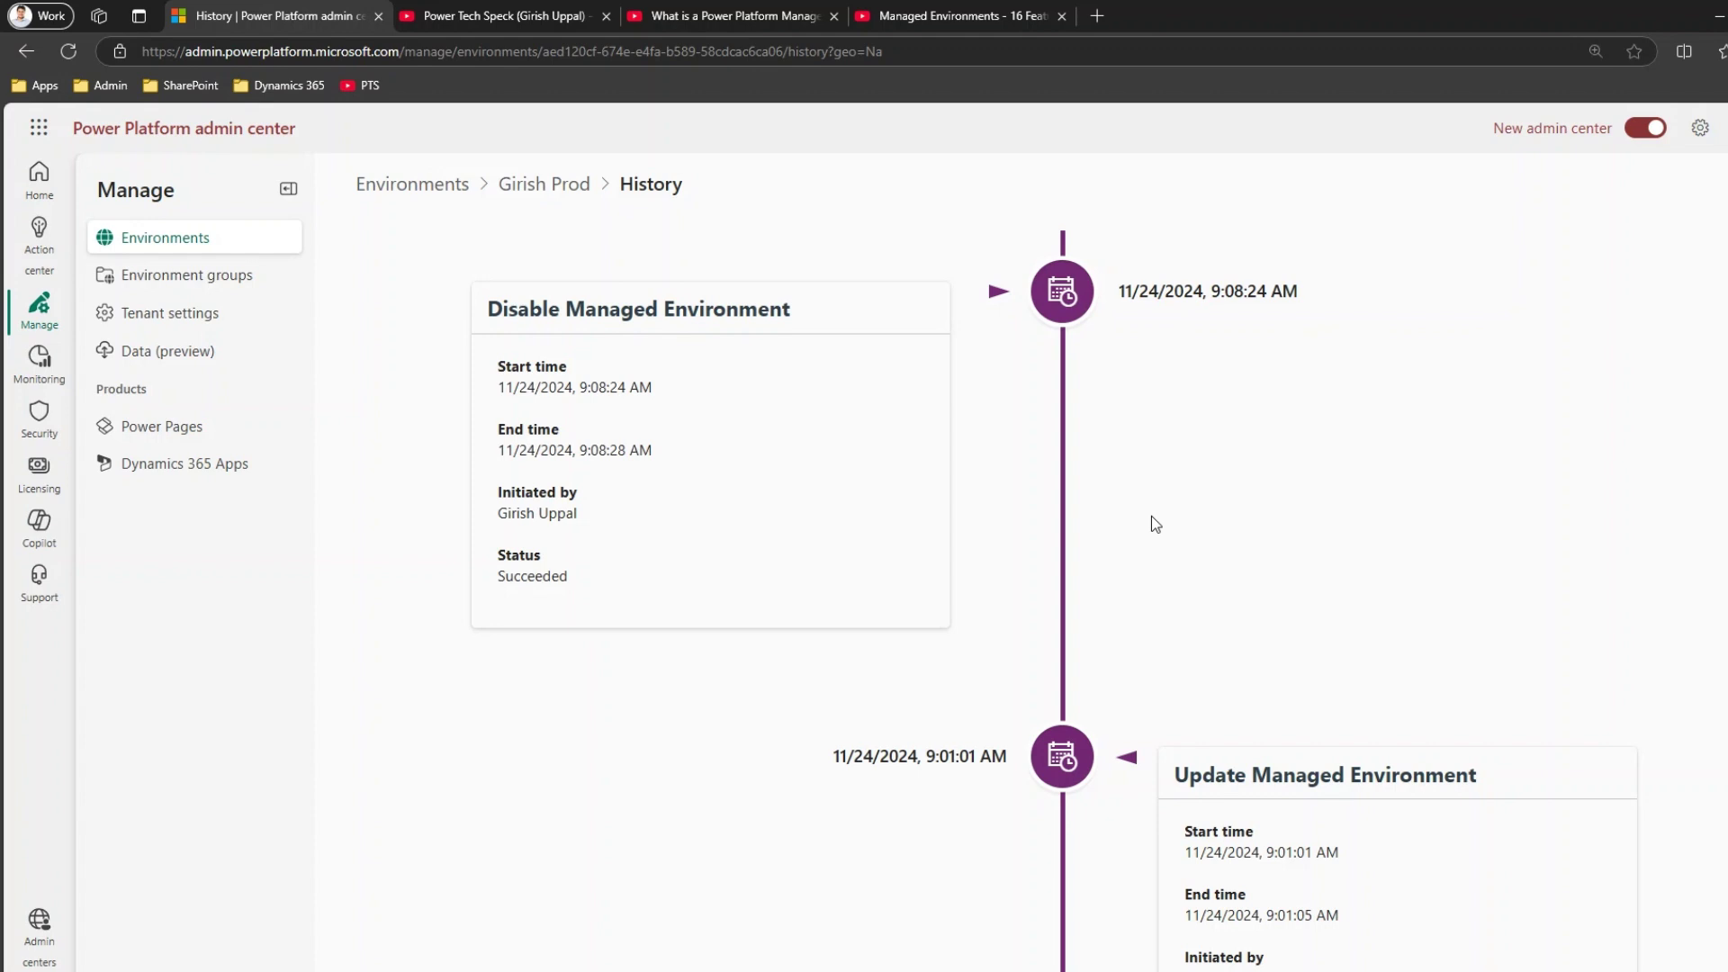